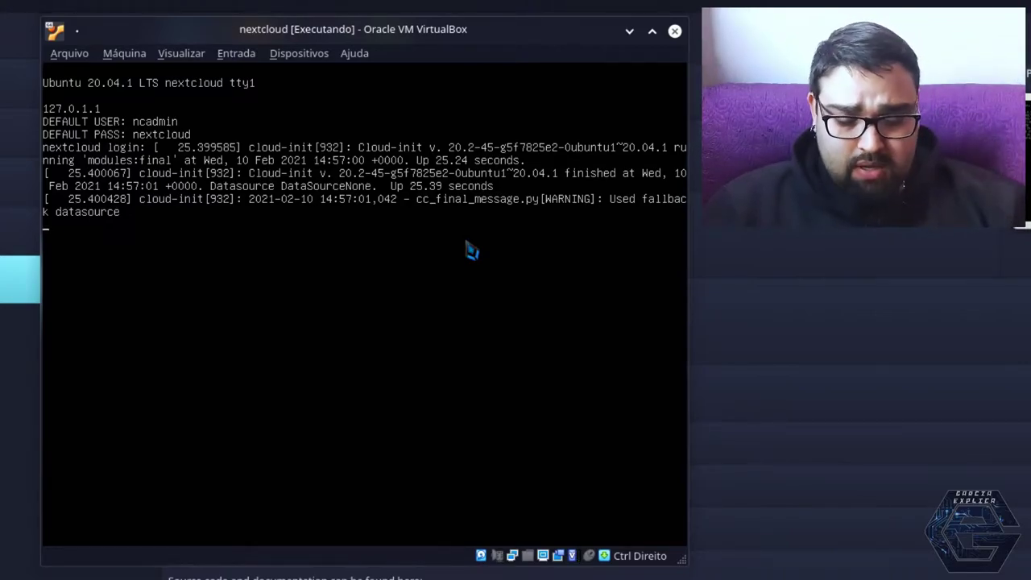
Log in at the nextcloud VM console as ncadmin with the default password, retrying after a mistyped username
{"action": "type", "text": "ncadmin"}
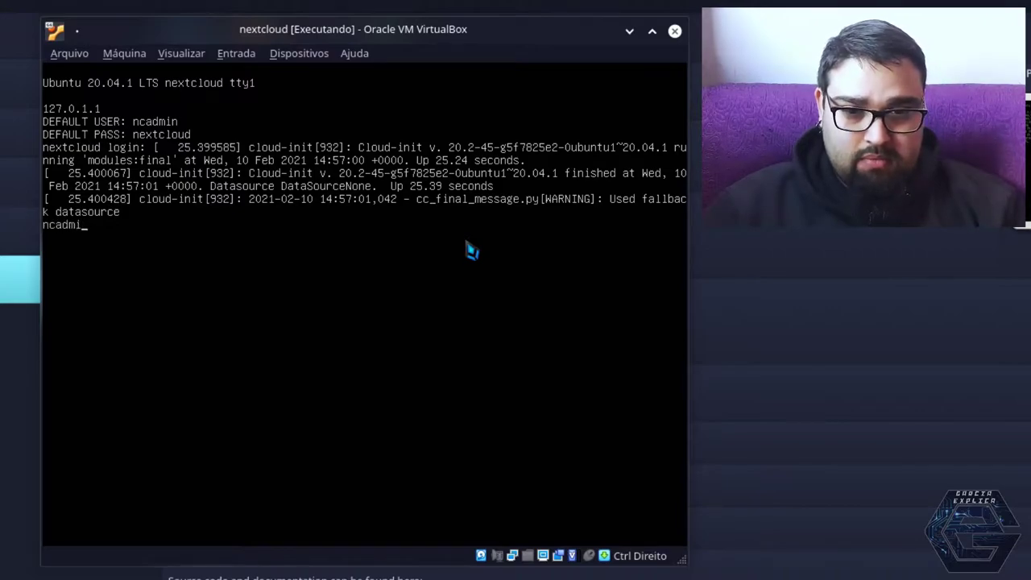
{"action": "key", "text": "BackSpace"}
{"action": "key", "text": "BackSpace"}
{"action": "key", "text": "BackSpace"}
{"action": "key", "text": "BackSpace"}
{"action": "key", "text": "BackSpace"}
{"action": "key", "text": "BackSpace"}
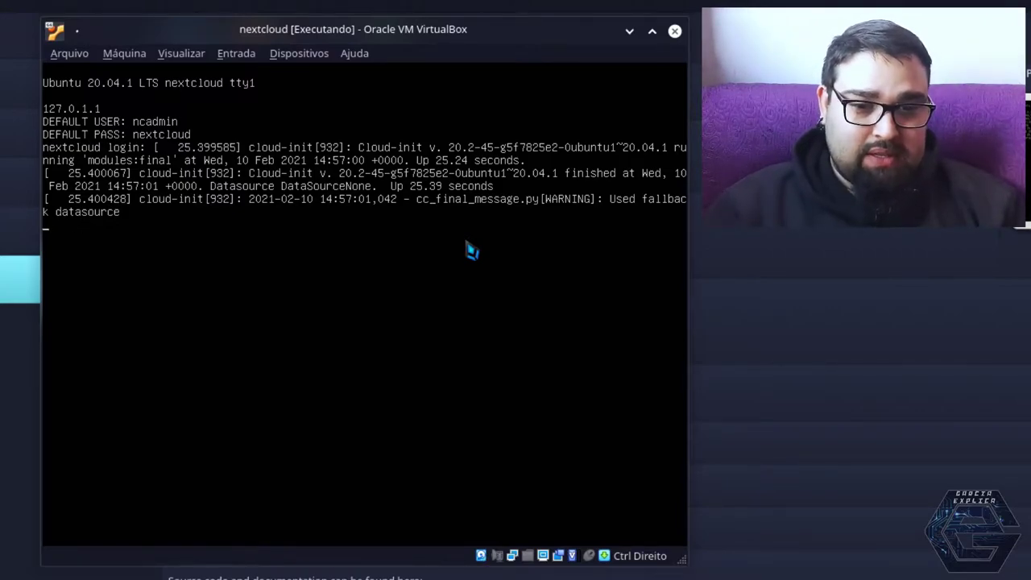
{"action": "key", "text": "Return"}
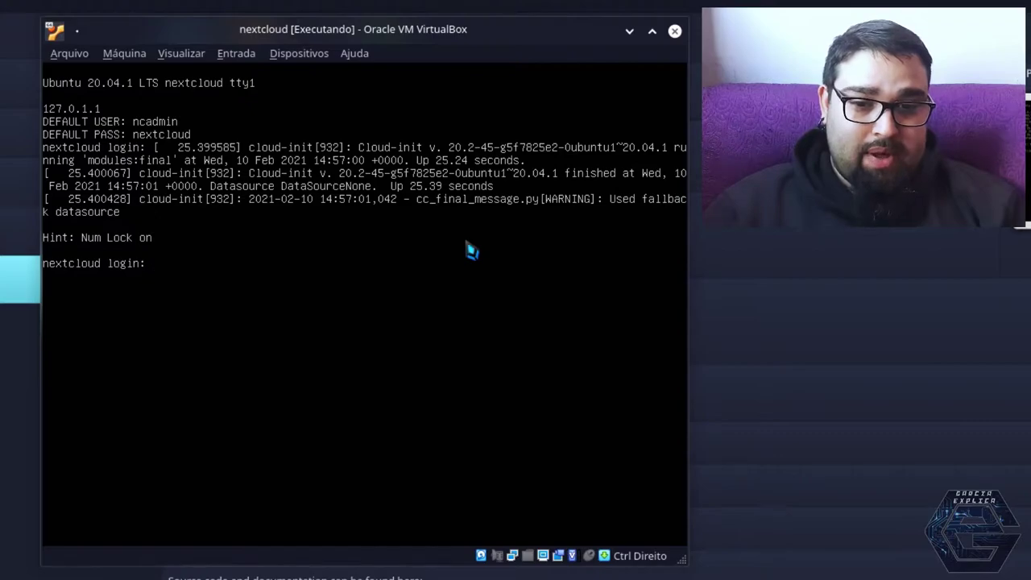
{"action": "type", "text": "ncad"}
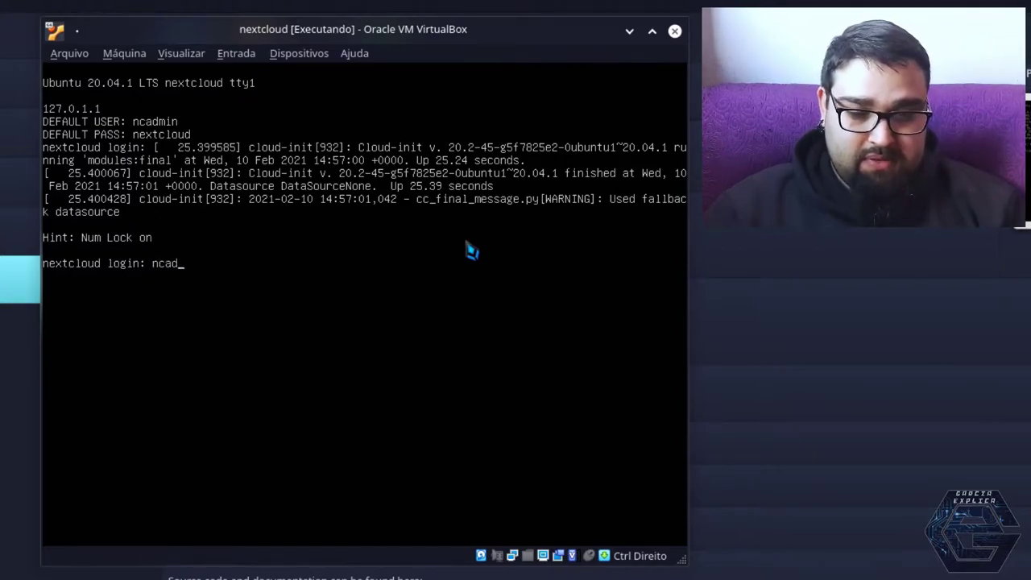
{"action": "type", "text": "min"}
{"action": "key", "text": "Return"}
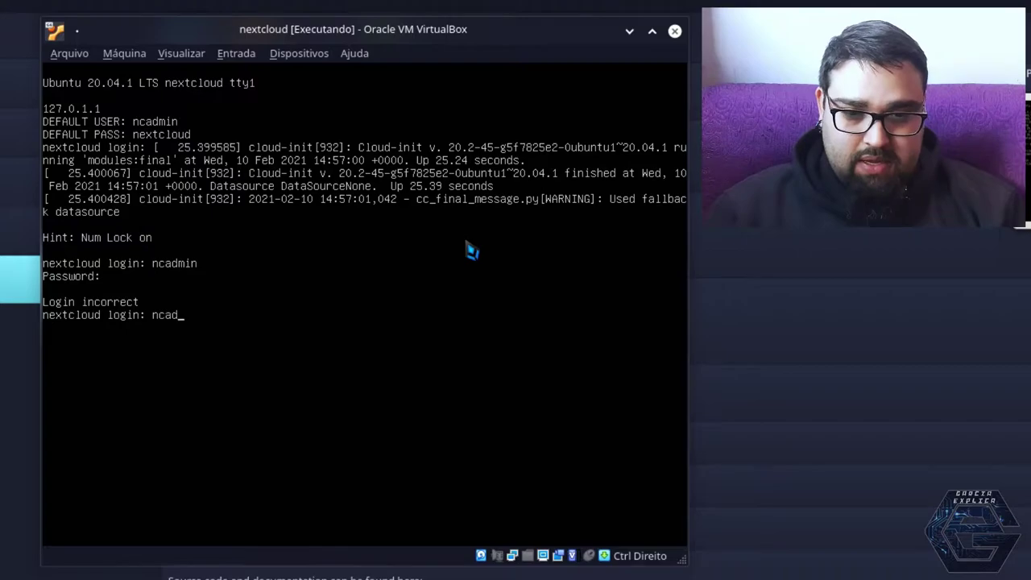
{"action": "type", "text": "min"}
{"action": "key", "text": "Return"}
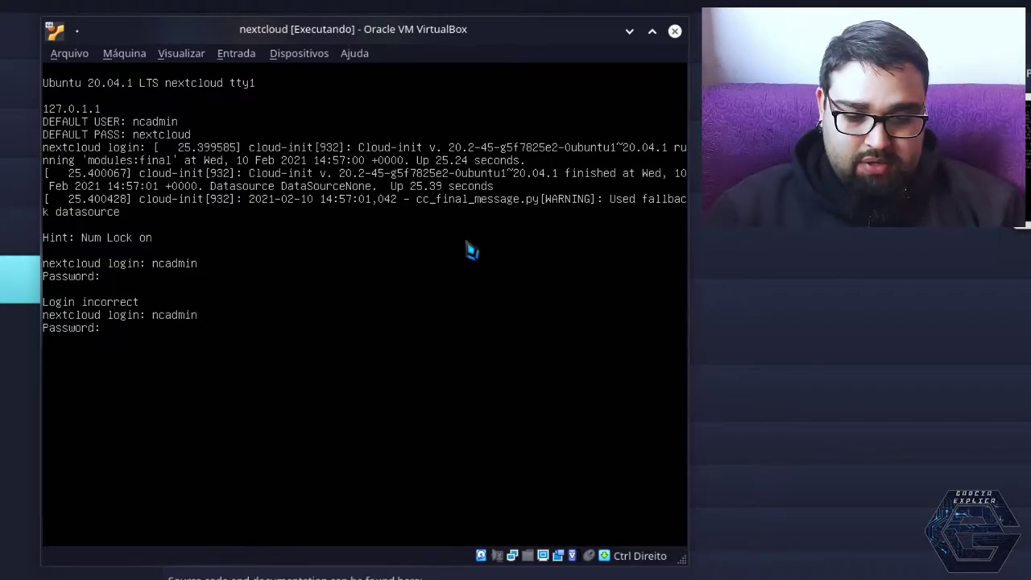
{"action": "type", "text": "nextcloud"}
{"action": "key", "text": "Return"}
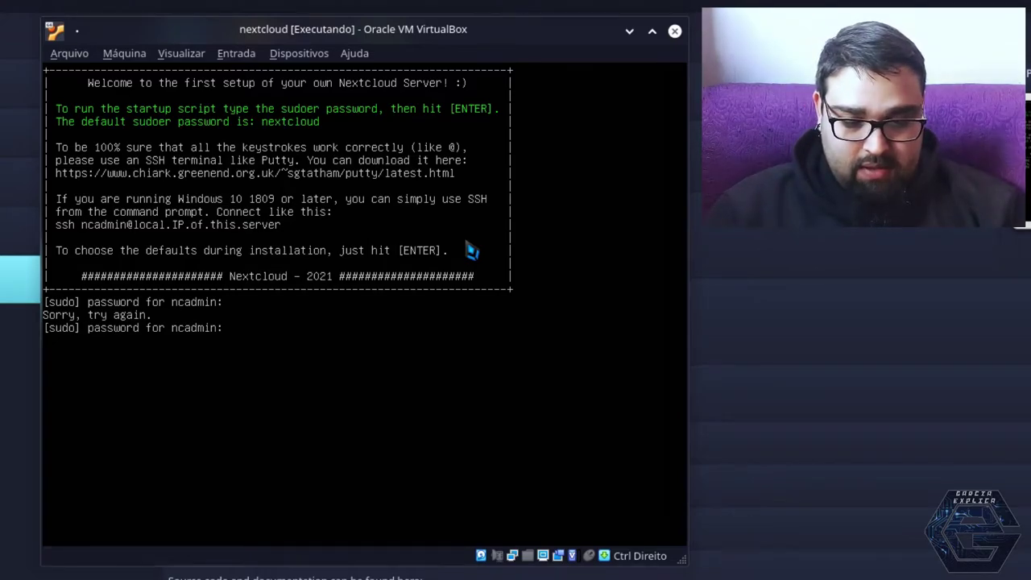
Enter the sudo password to launch the Nextcloud setup script
{"action": "key", "text": "Return"}
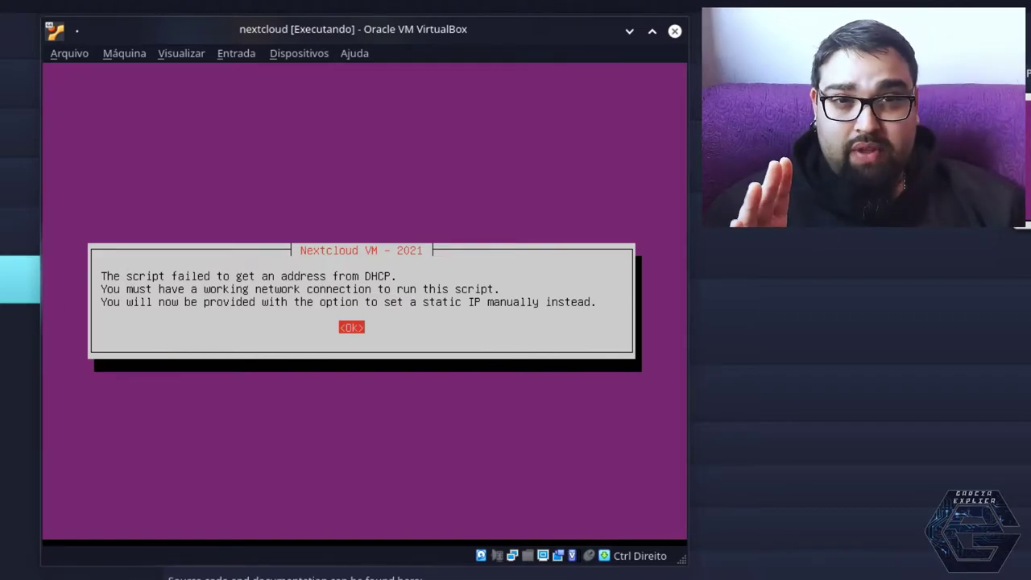
{"action": "left_click", "coordinate": [115, 205]}
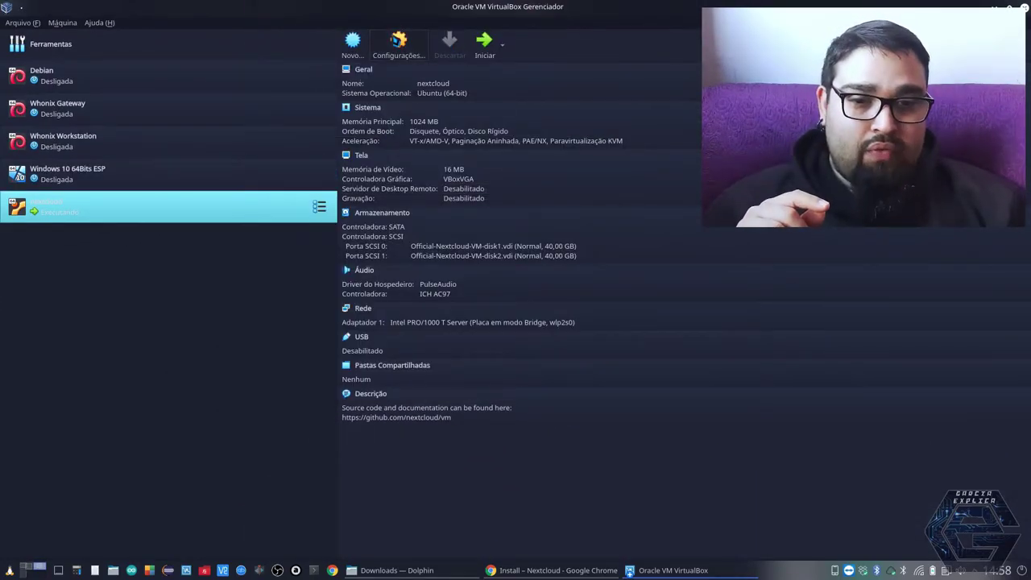
{"action": "key", "text": "ctrl+s"}
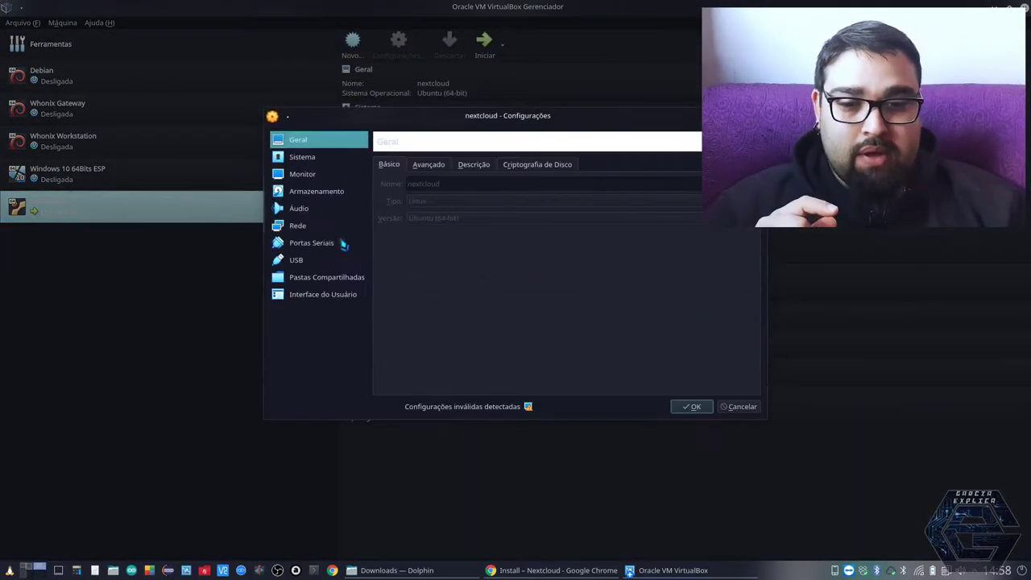
{"action": "left_click", "coordinate": [315, 229]}
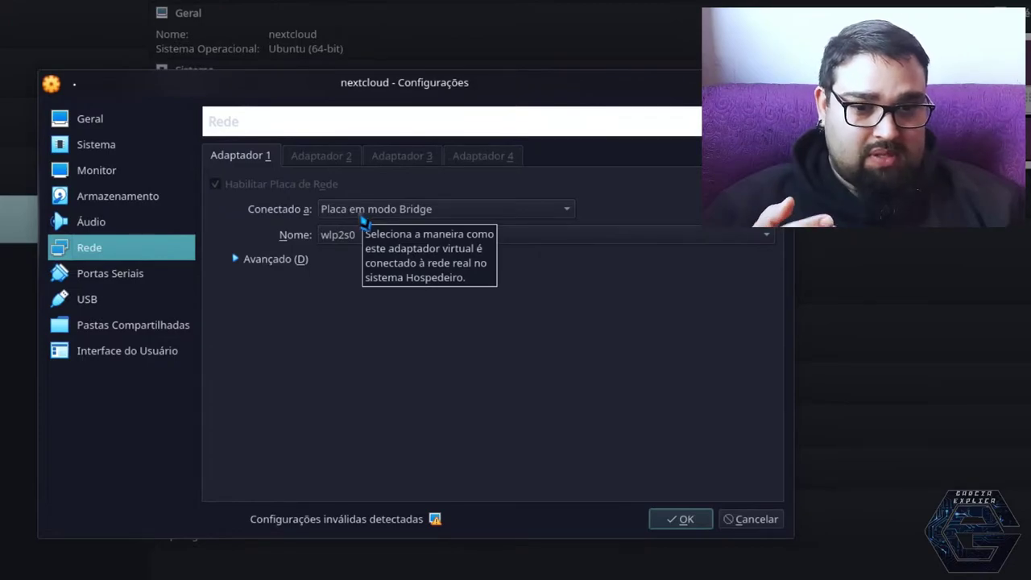
{"action": "left_click", "coordinate": [336, 214]}
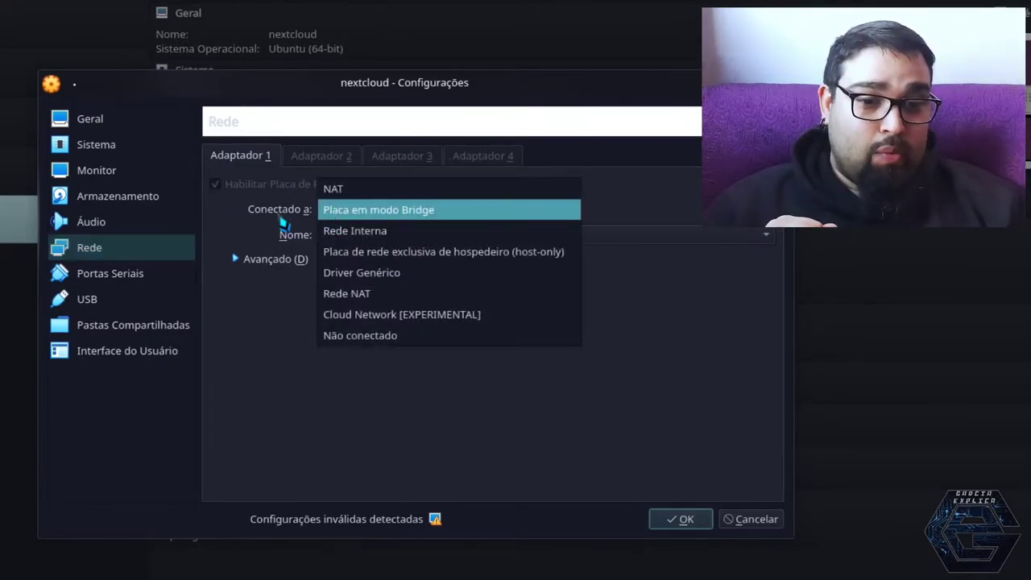
{"action": "left_click", "coordinate": [284, 223]}
{"action": "left_click", "coordinate": [334, 240]}
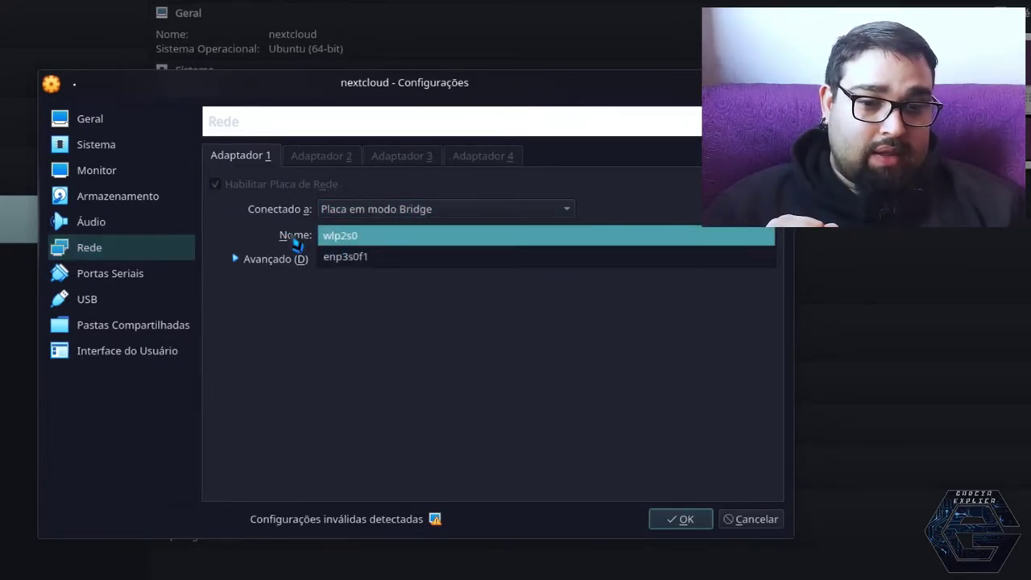
{"action": "left_click", "coordinate": [294, 240]}
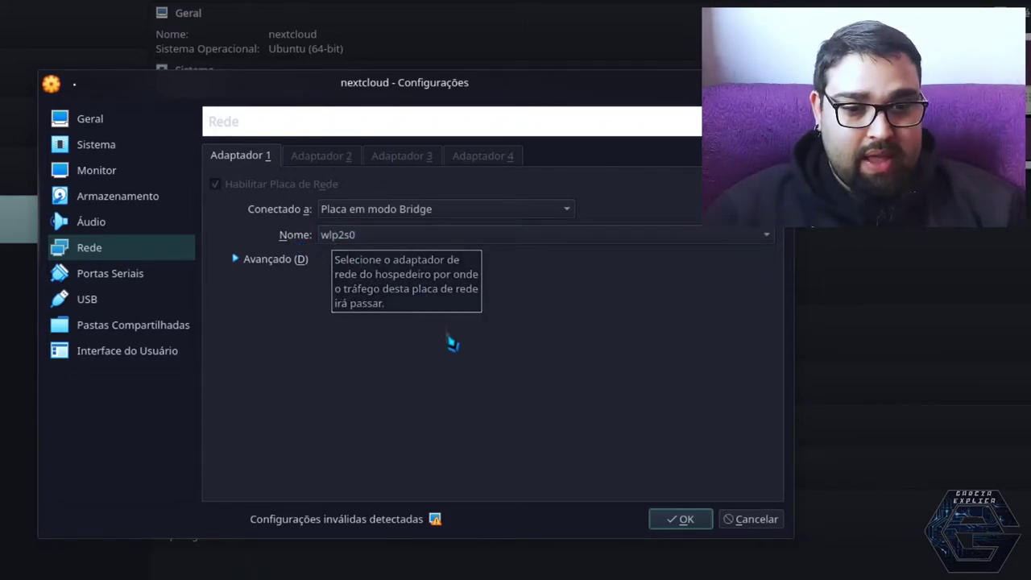
{"action": "left_click", "coordinate": [747, 522]}
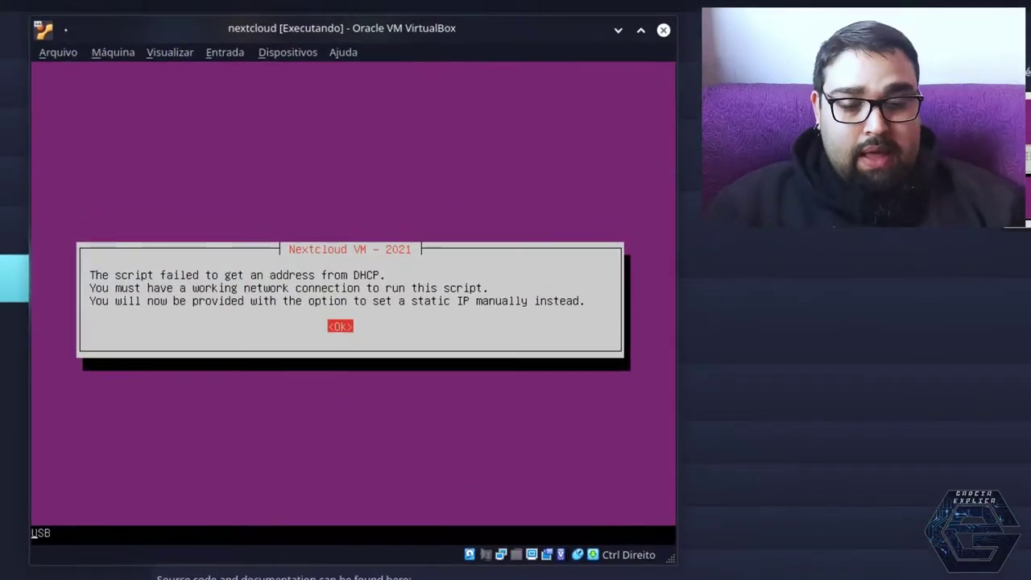
Acknowledge the DHCP, netplan backup and SSH notices, then answer 'n' to the SSH question
{"action": "key", "text": "Return"}
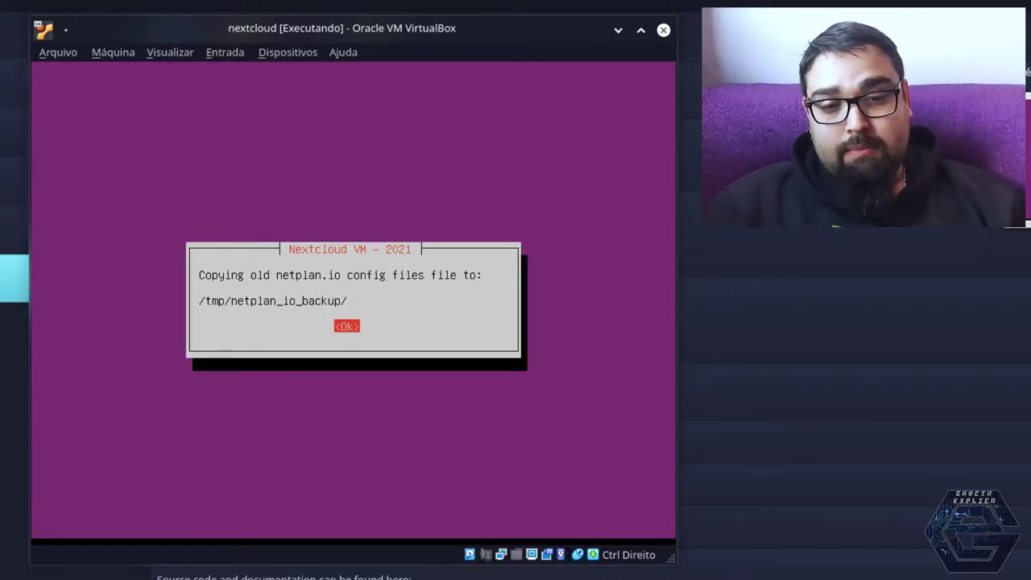
{"action": "key", "text": "Return"}
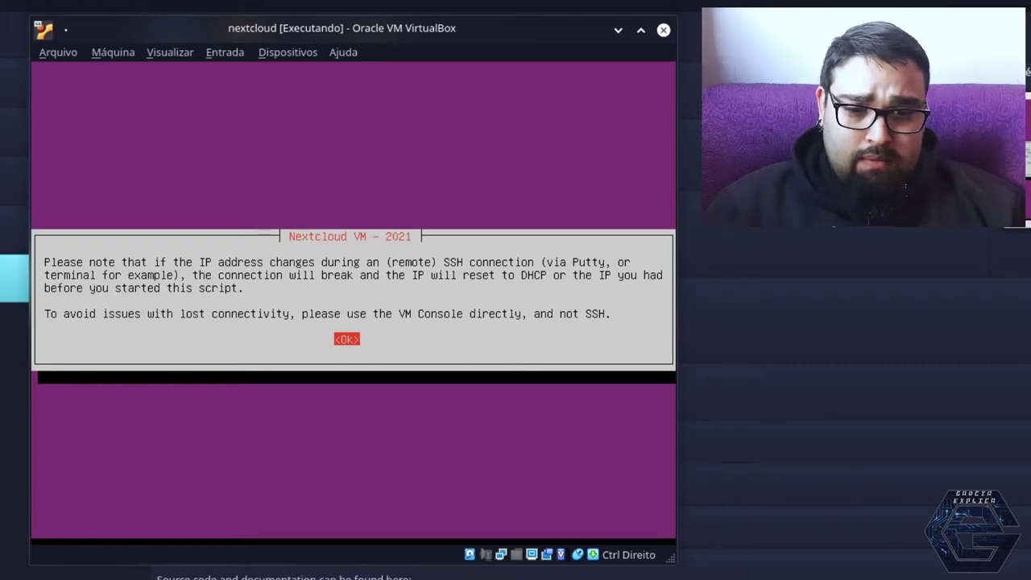
{"action": "key", "text": "Return"}
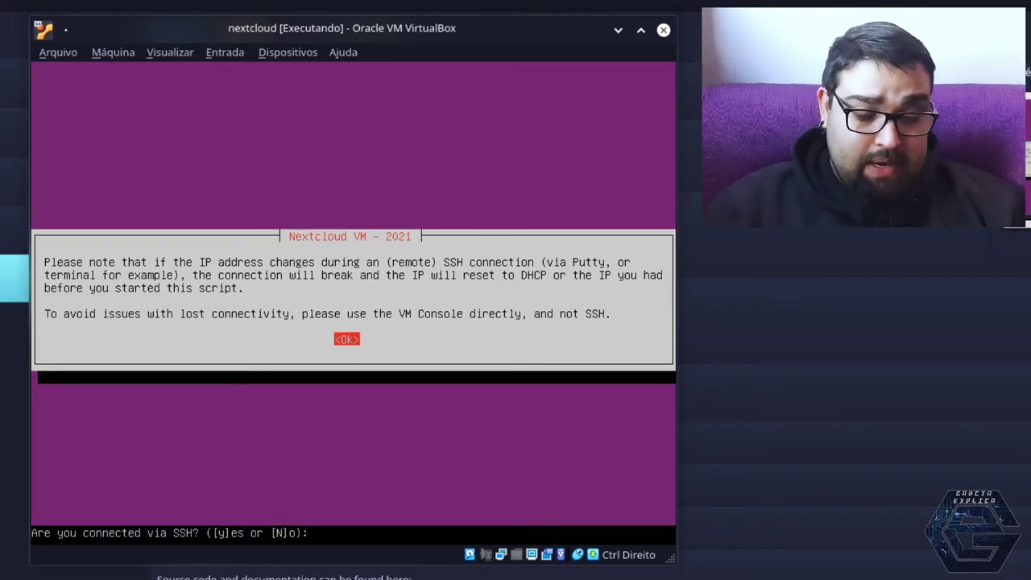
{"action": "type", "text": "n"}
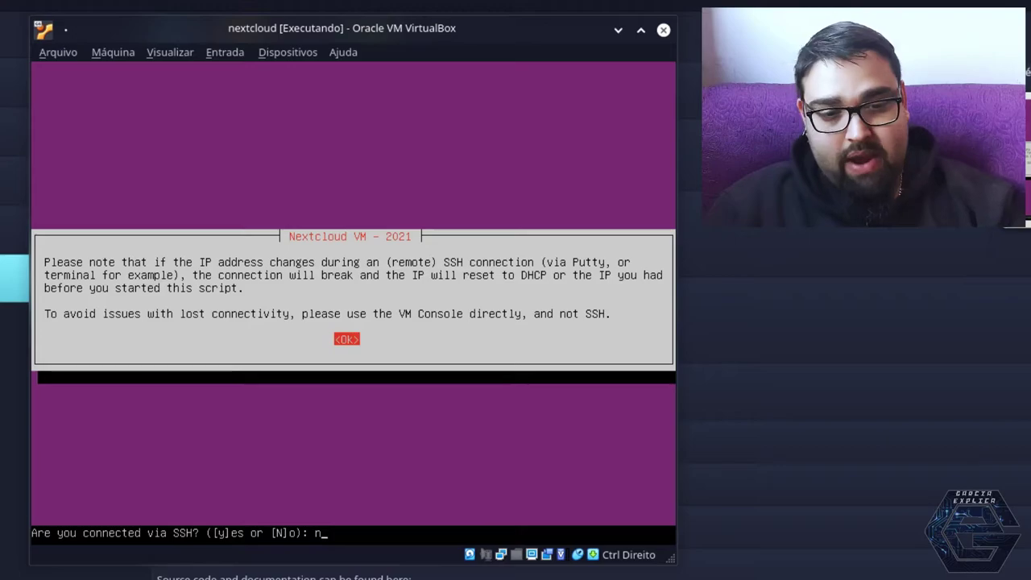
{"action": "key", "text": "Return"}
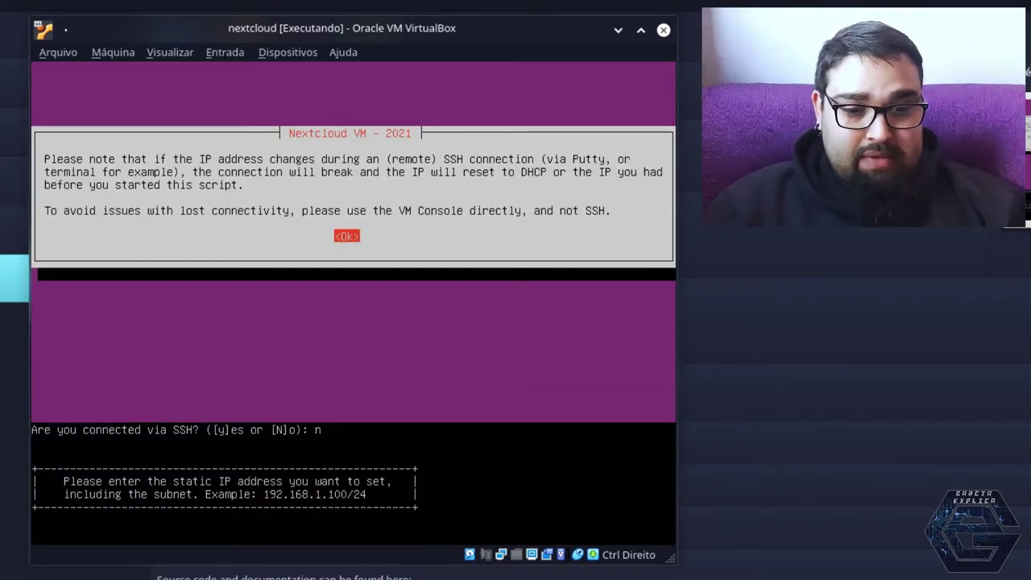
Set and confirm the static IP address 192.168.1.55/24
{"action": "type", "text": "192"}
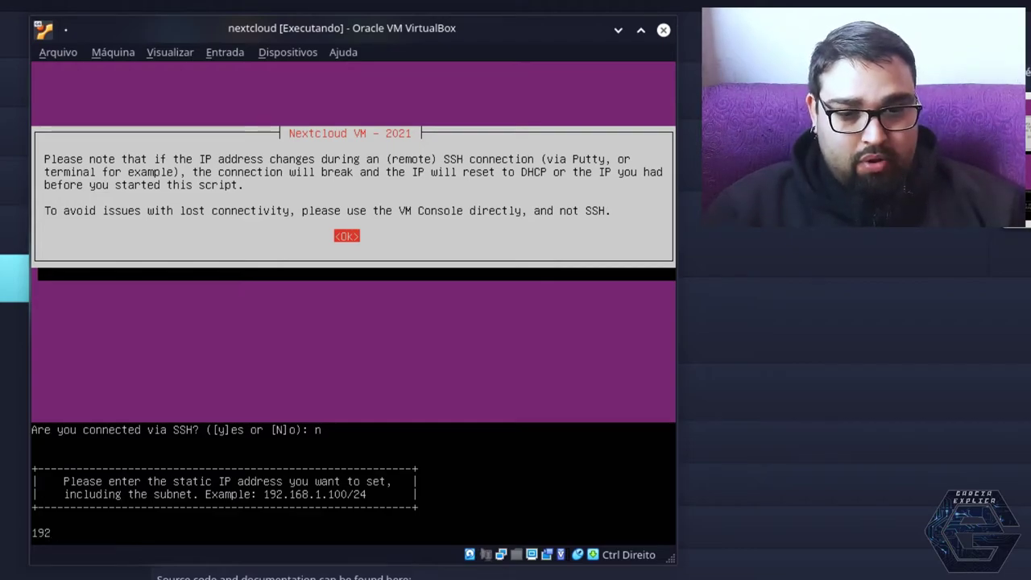
{"action": "type", "text": ".168.1"}
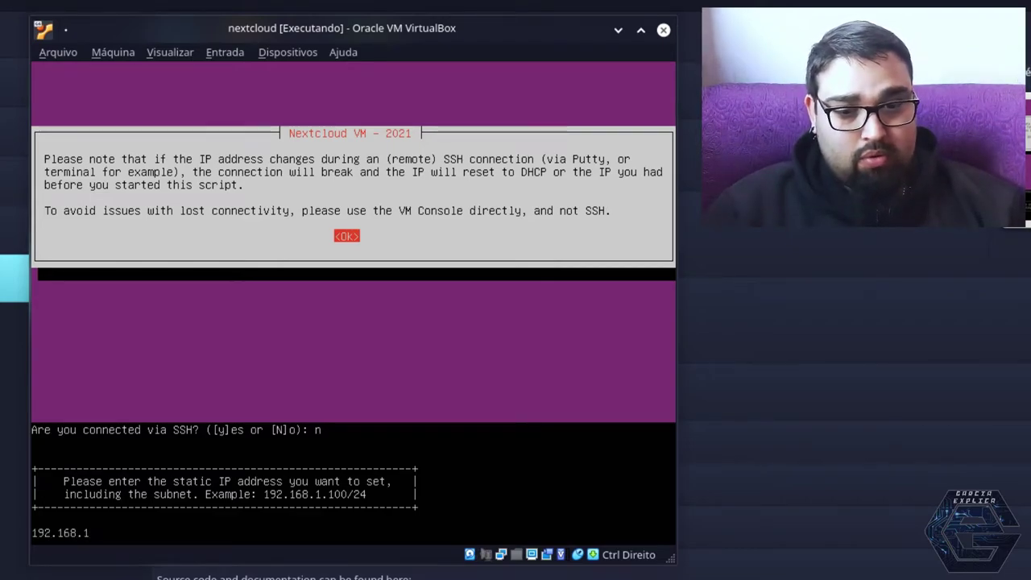
{"action": "type", "text": ".55"}
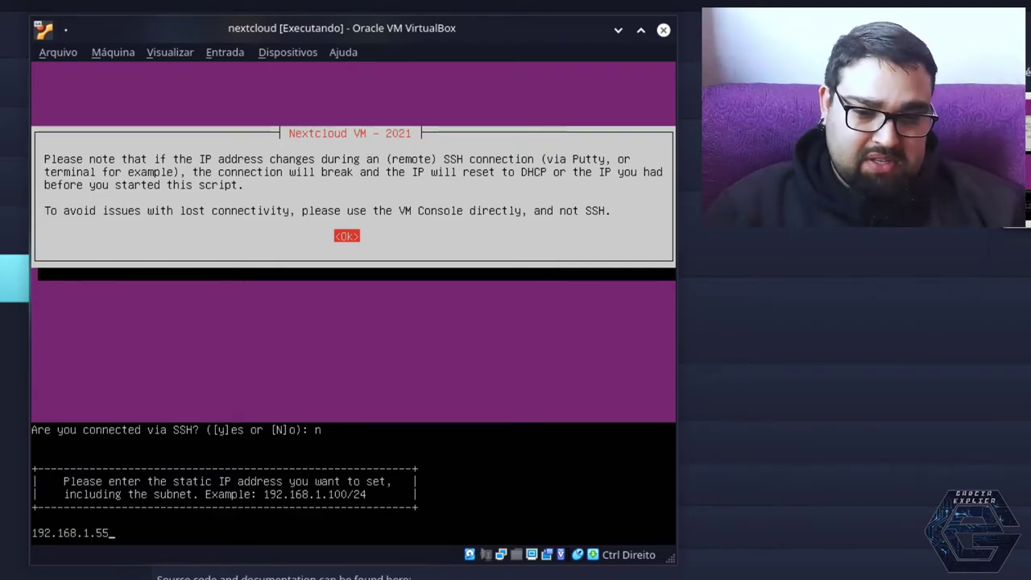
{"action": "type", "text": "/"}
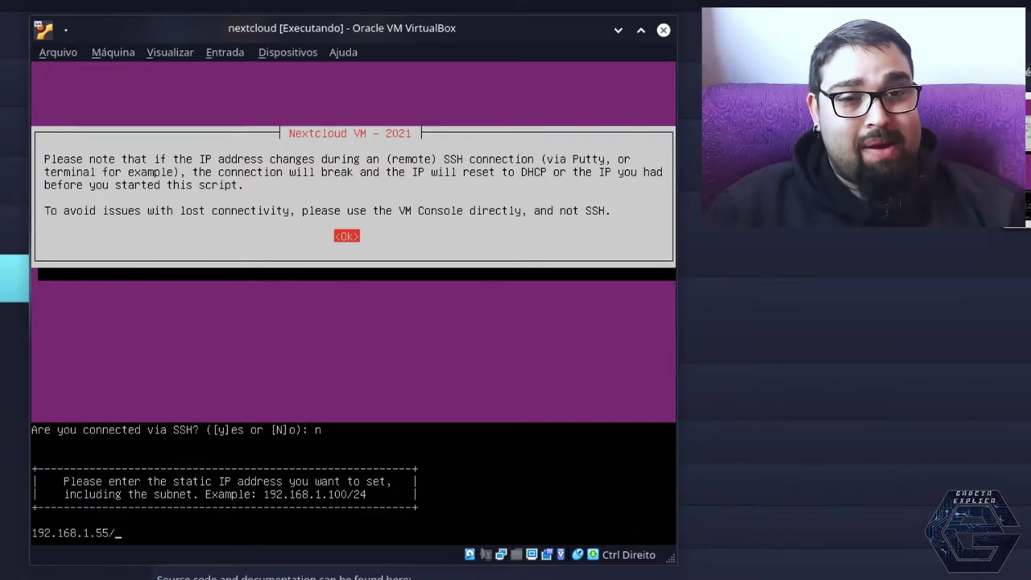
{"action": "type", "text": "24"}
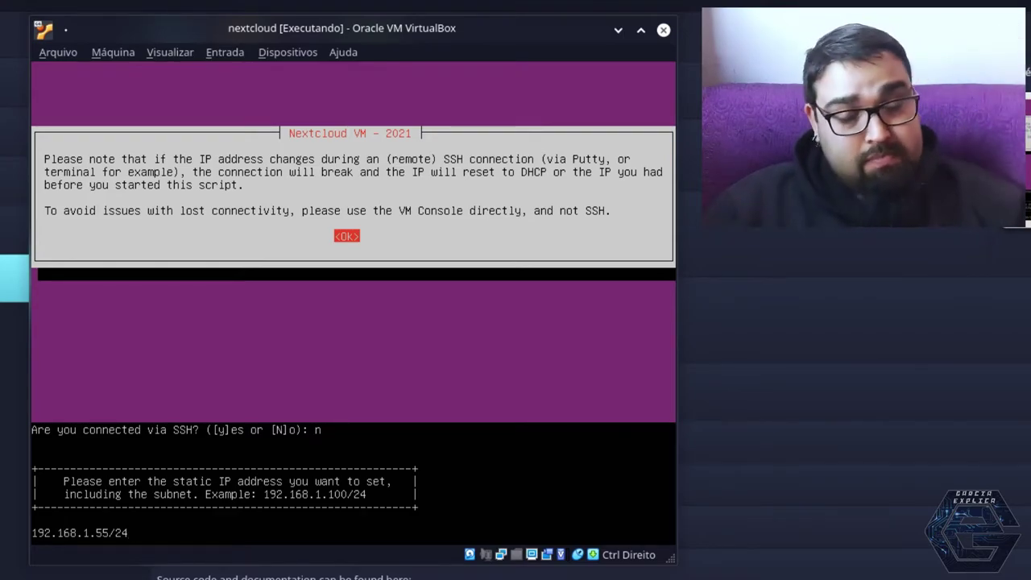
{"action": "key", "text": "Return"}
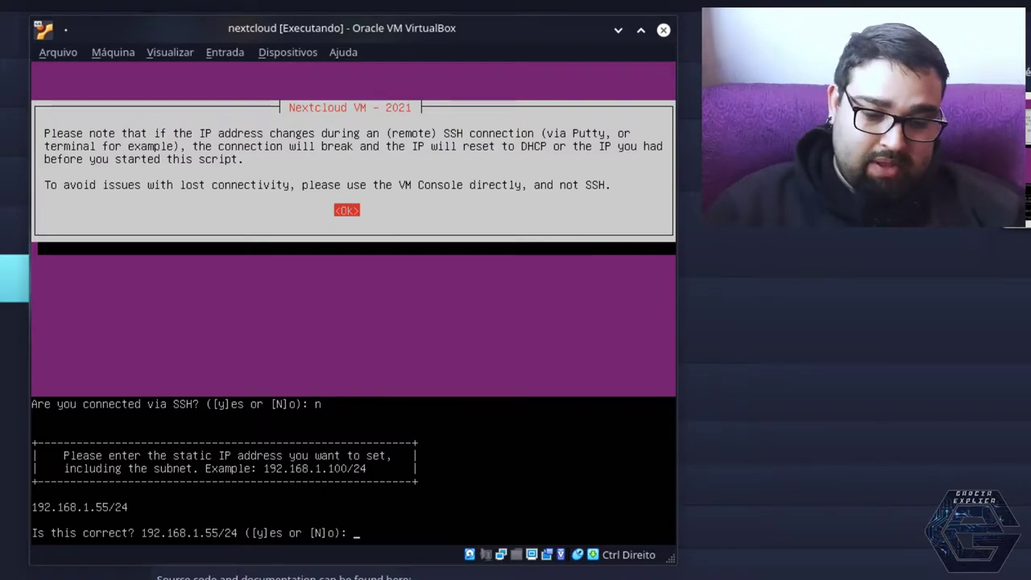
{"action": "type", "text": "y"}
{"action": "key", "text": "Return"}
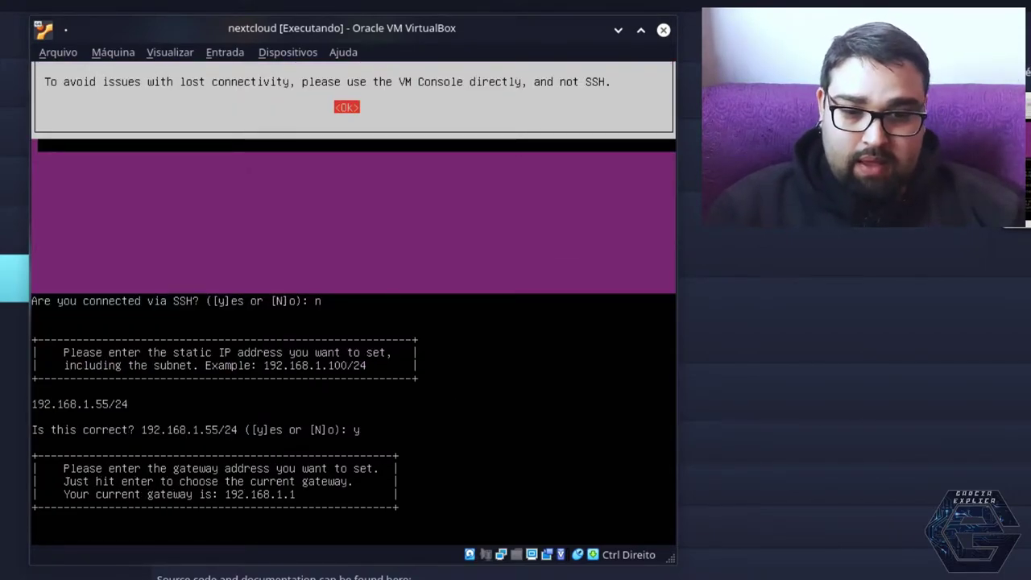
Set and confirm the gateway address 192.168.1.1
{"action": "type", "text": "192.168.1.1"}
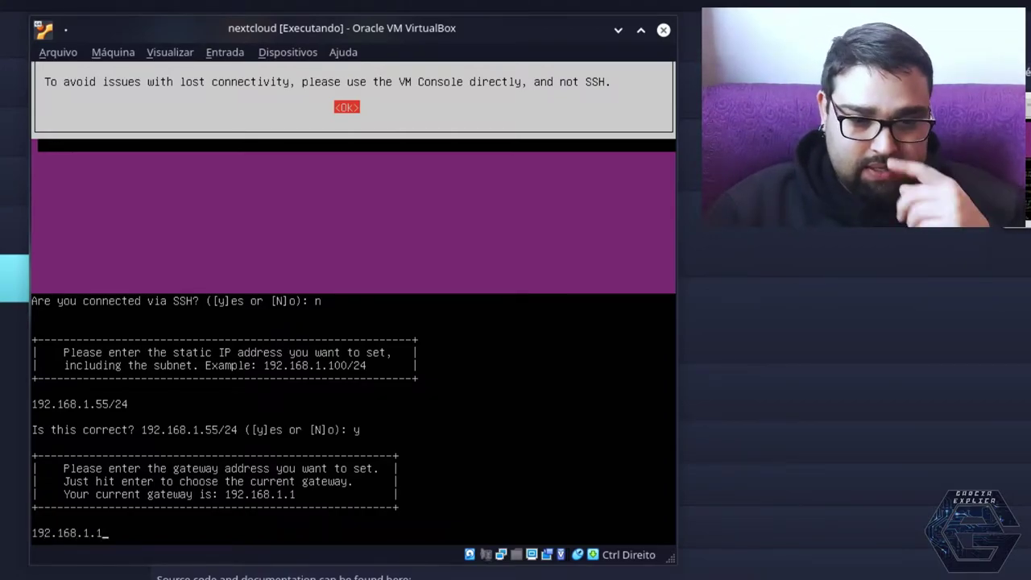
{"action": "key", "text": "Return"}
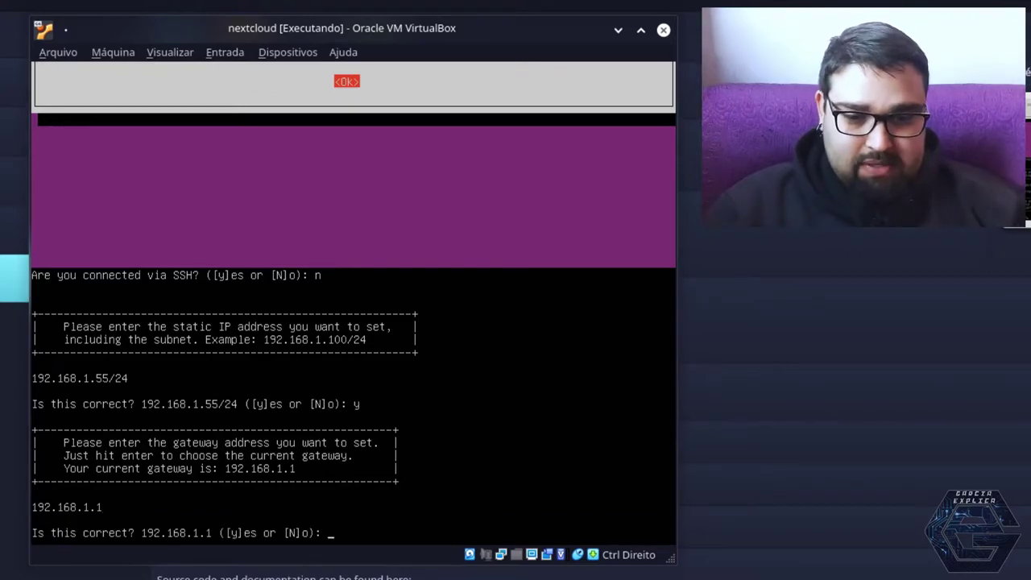
{"action": "type", "text": "y"}
{"action": "key", "text": "Return"}
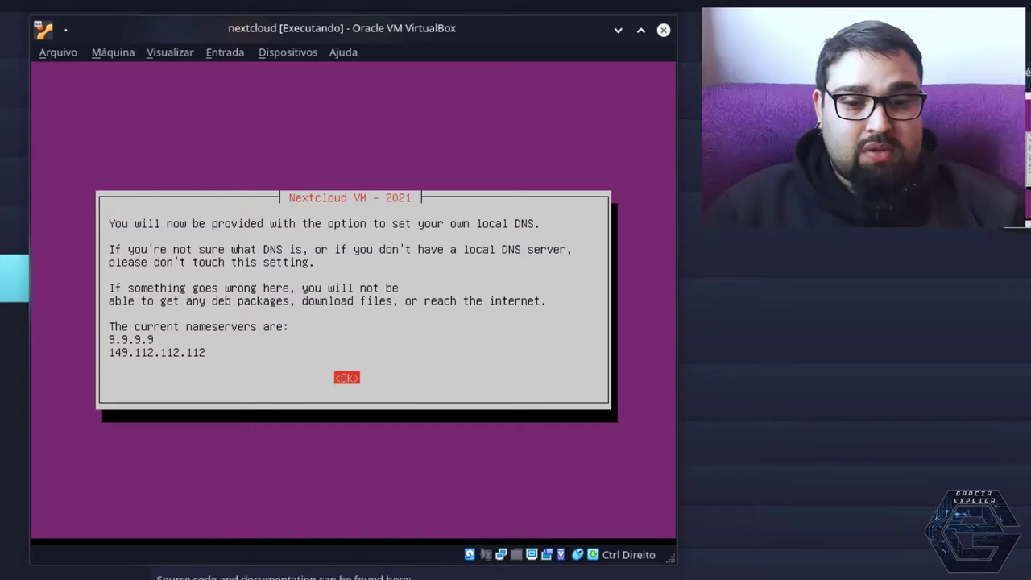
Opt for custom nameservers and set and confirm 1.1.1.1 as the first nameserver
{"action": "key", "text": "Return"}
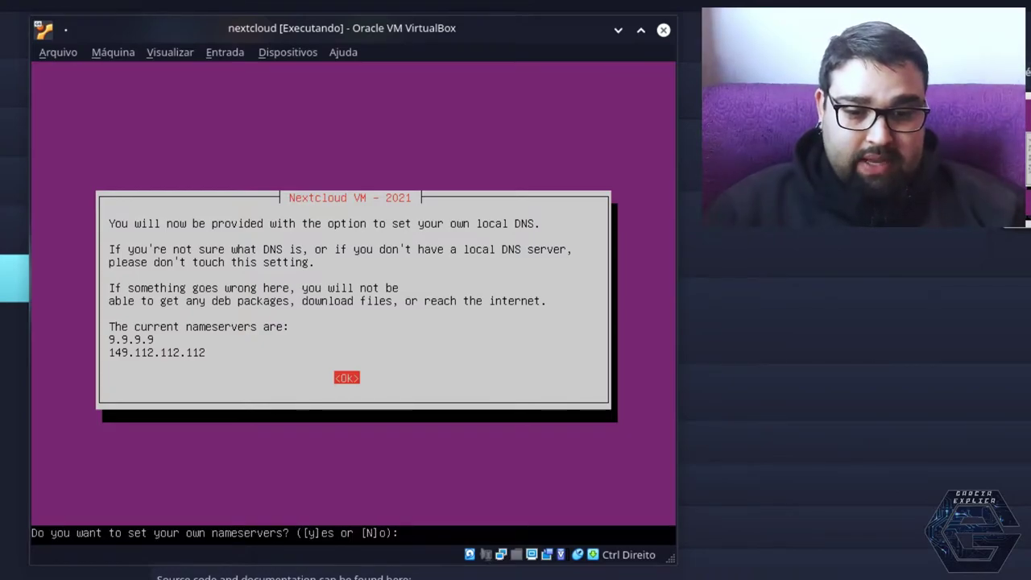
{"action": "type", "text": "y"}
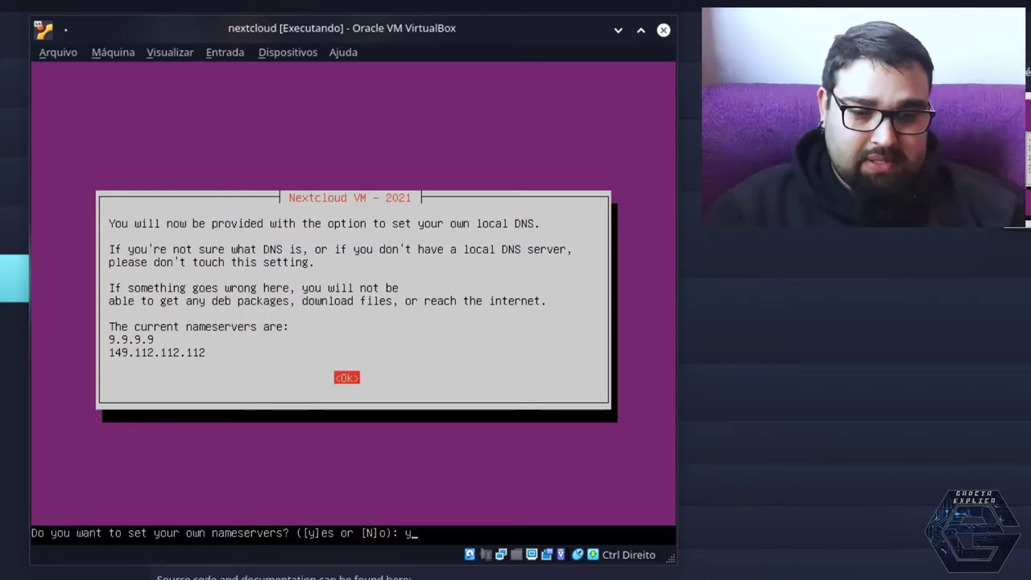
{"action": "key", "text": "Return"}
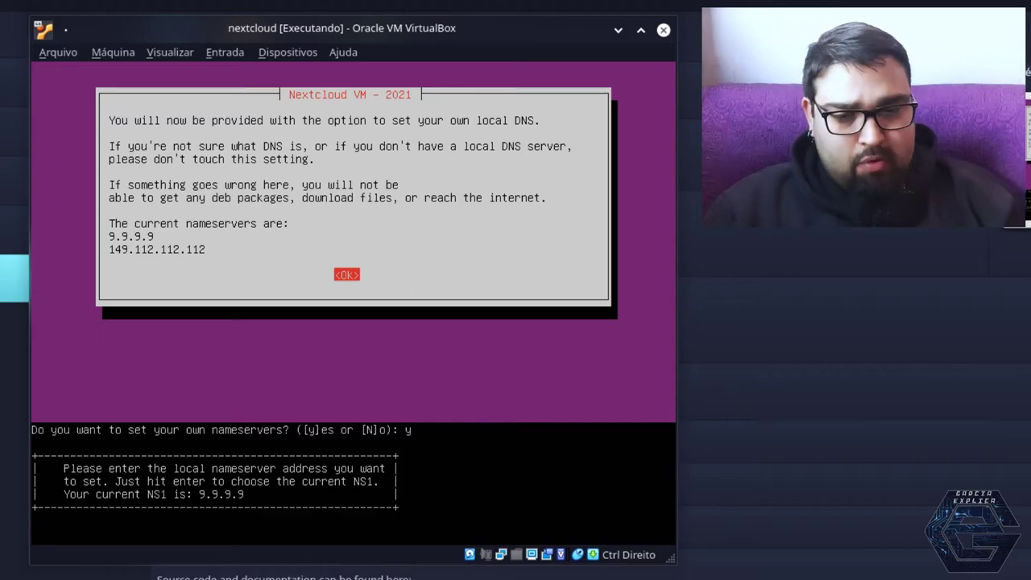
{"action": "type", "text": "111"}
{"action": "key", "text": "BackSpace"}
{"action": "key", "text": "BackSpace"}
{"action": "key", "text": "BackSpace"}
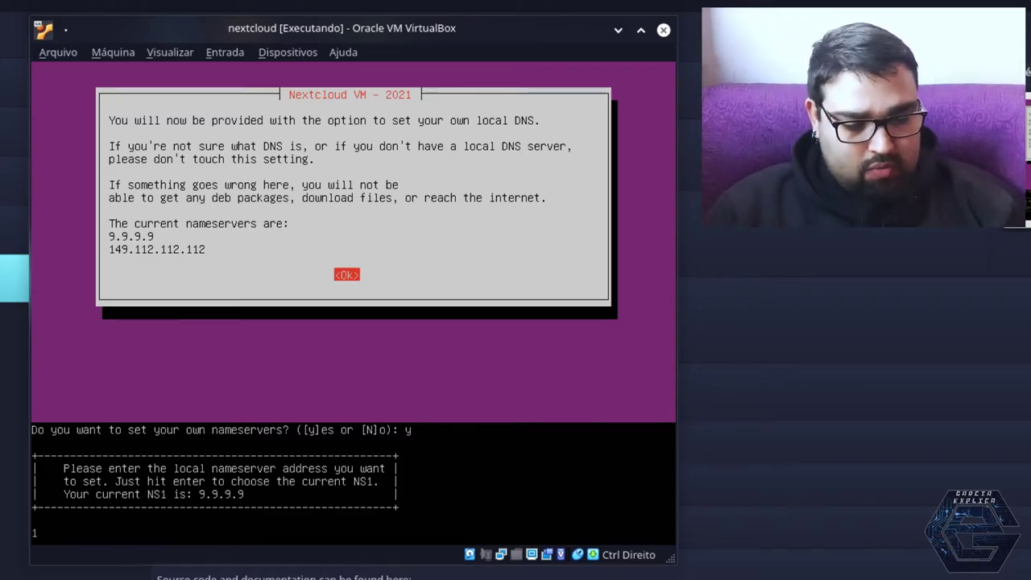
{"action": "type", "text": "1.1.1.1"}
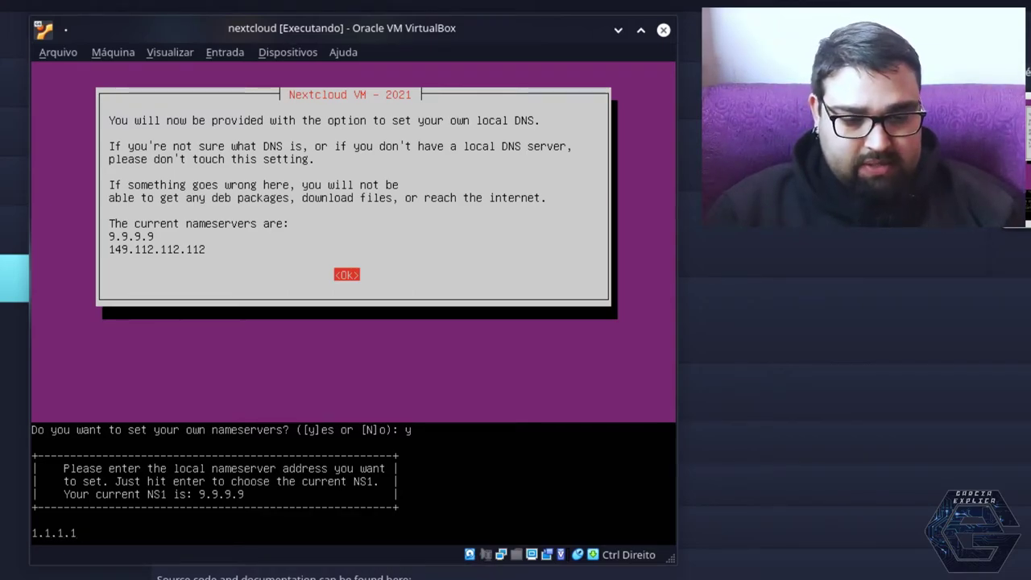
{"action": "key", "text": "Return"}
{"action": "type", "text": "y"}
{"action": "key", "text": "Return"}
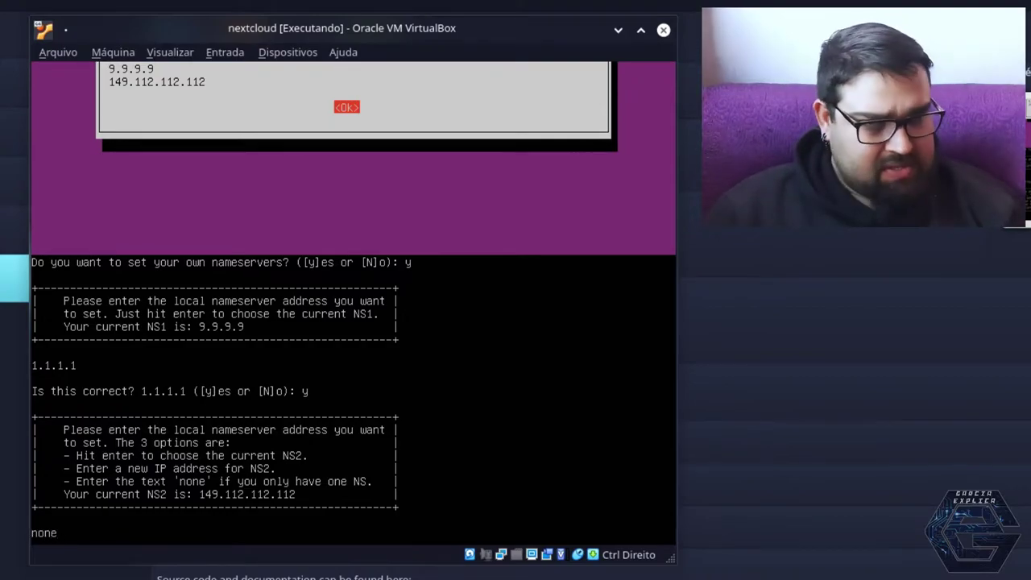
Replace the NS2 default with 9.9.9.9 as the second nameserver
{"action": "key", "text": "BackSpace"}
{"action": "key", "text": "BackSpace"}
{"action": "key", "text": "BackSpace"}
{"action": "key", "text": "BackSpace"}
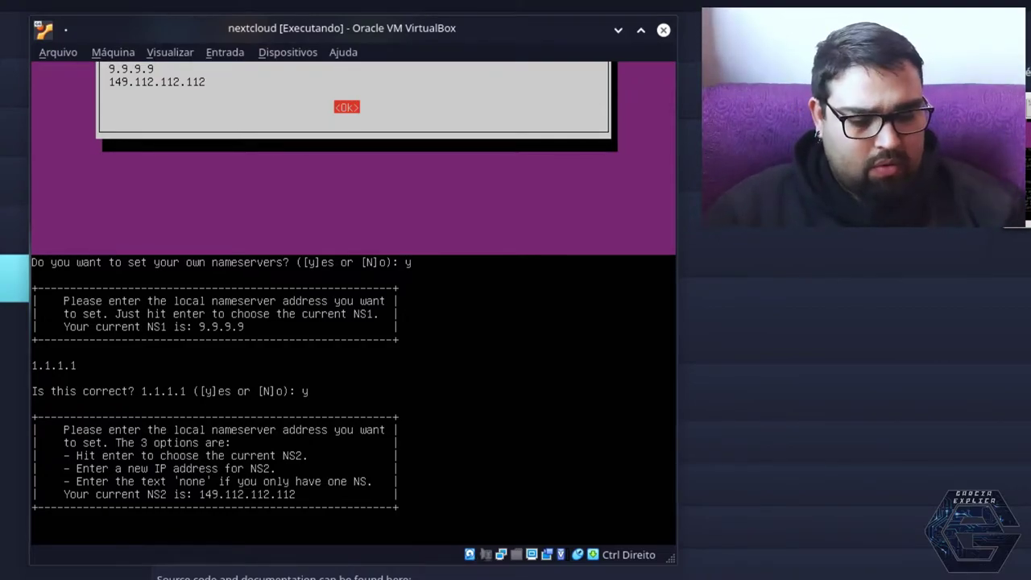
{"action": "type", "text": "9.9.9.9"}
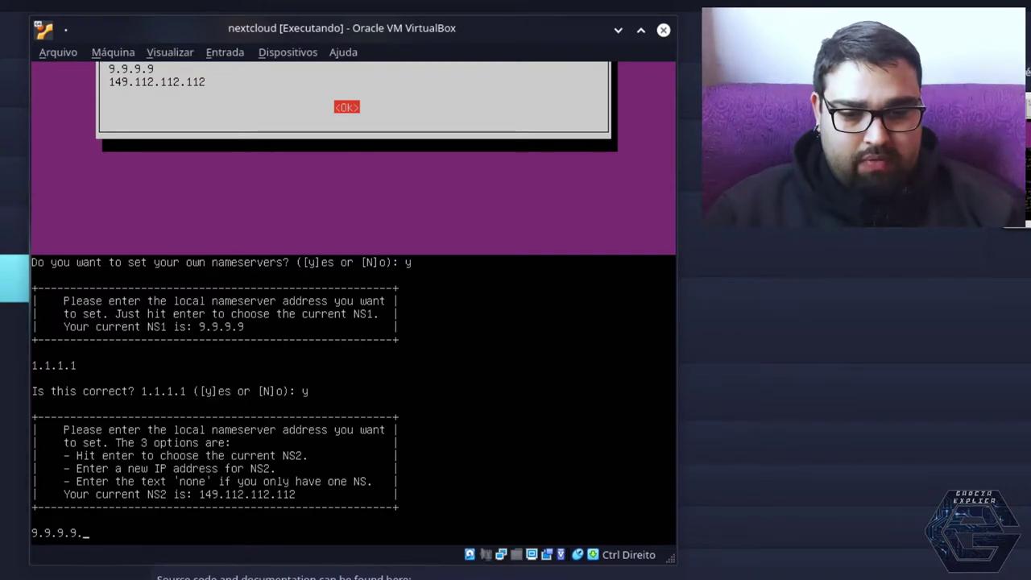
{"action": "type", "text": "."}
{"action": "key", "text": "BackSpace"}
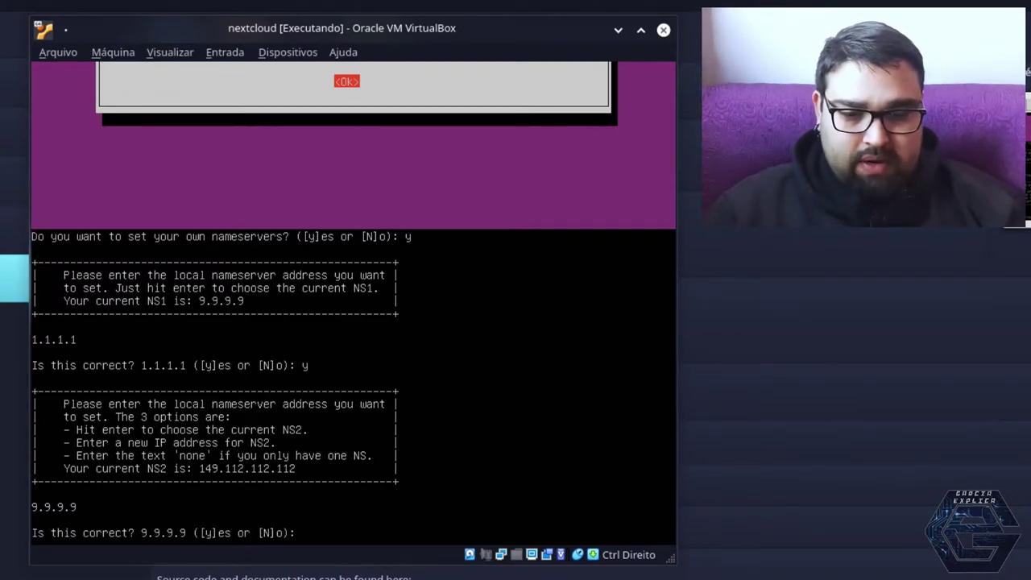
Confirm 9.9.9.9 as the second nameserver, then accept the network summary and netplan configuration
{"action": "type", "text": "y"}
{"action": "key", "text": "Return"}
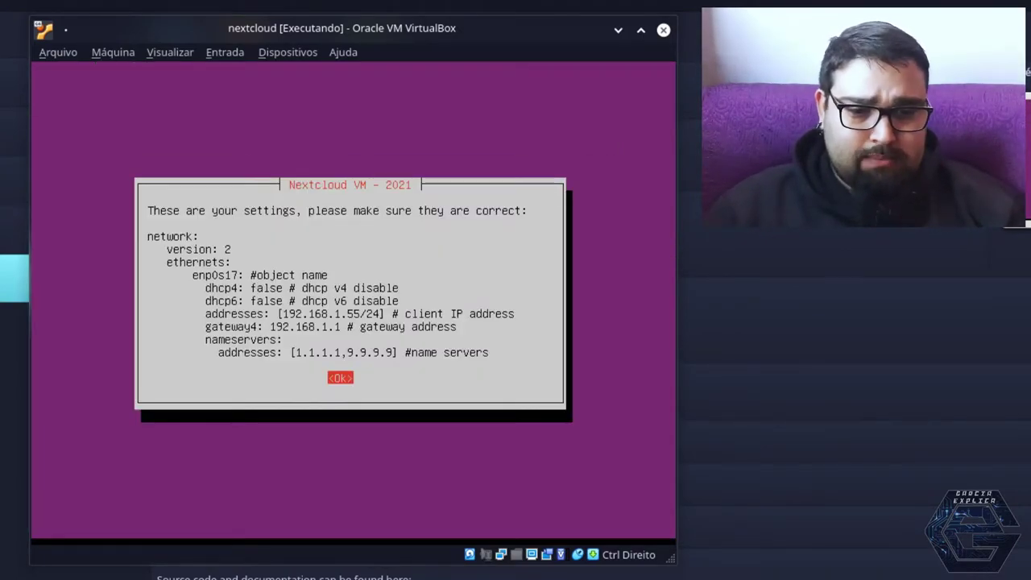
{"action": "key", "text": "Return"}
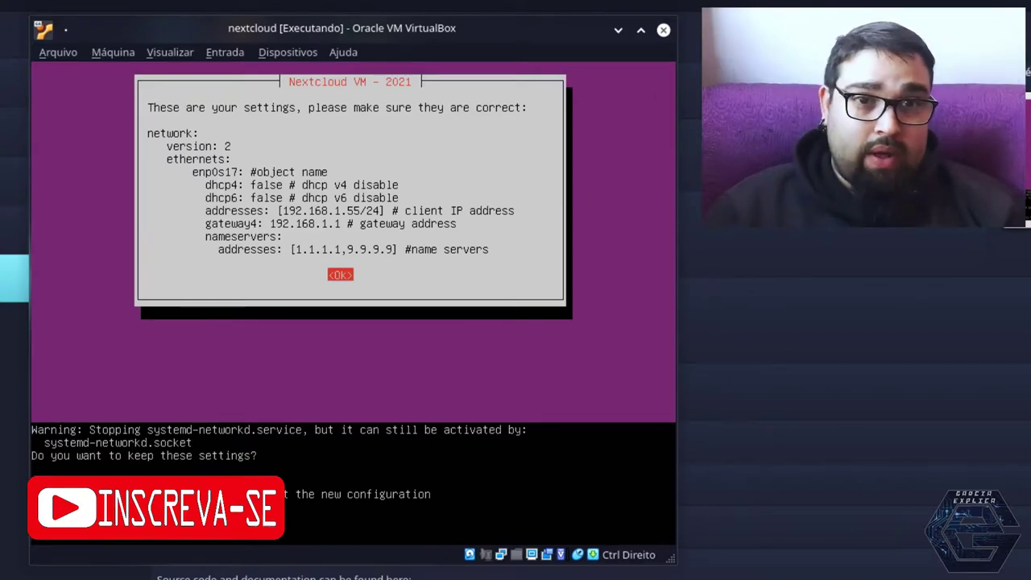
{"action": "key", "text": "Return"}
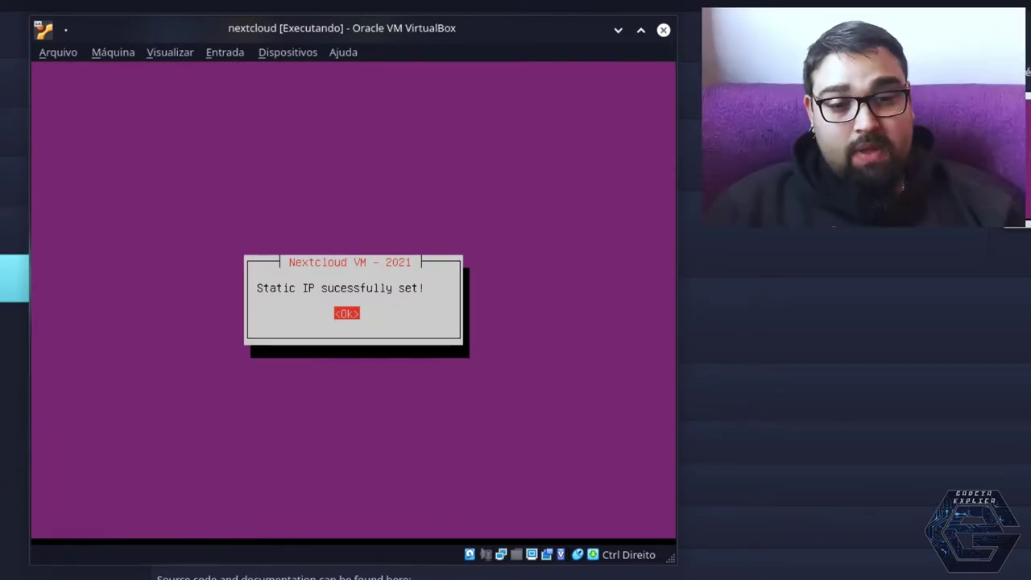
Dismiss the static IP success message and the 0.96GB-versus-2GB insufficient memory error
{"action": "key", "text": "Return"}
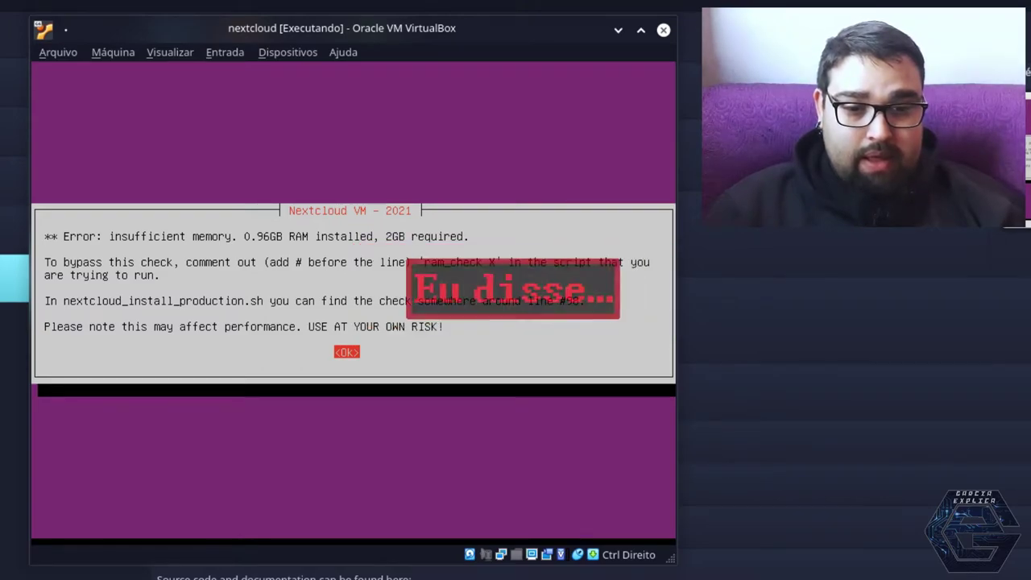
{"action": "key", "text": "Return"}
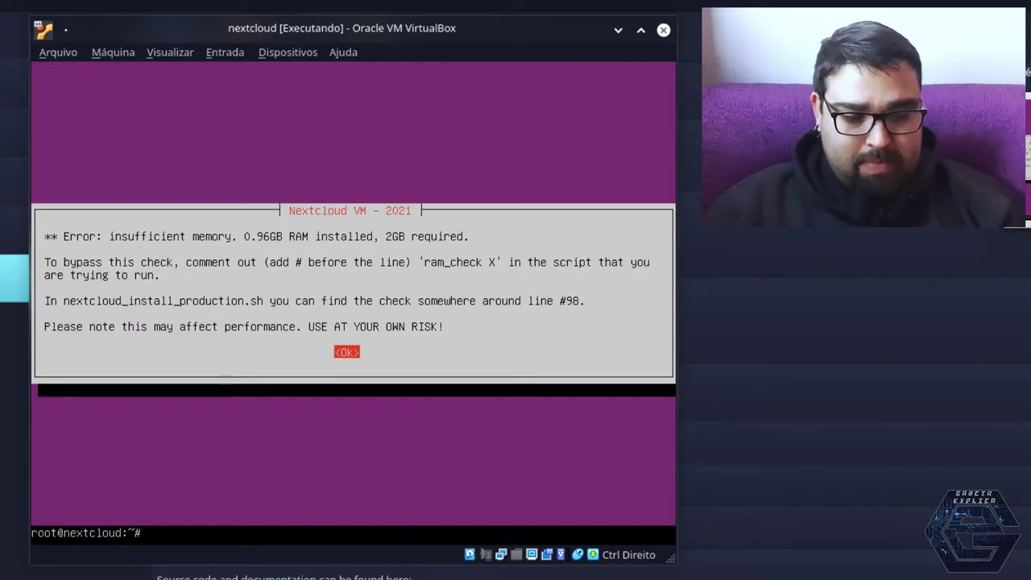
{"action": "key", "text": "Return"}
{"action": "key", "text": "Return"}
{"action": "key", "text": "Return"}
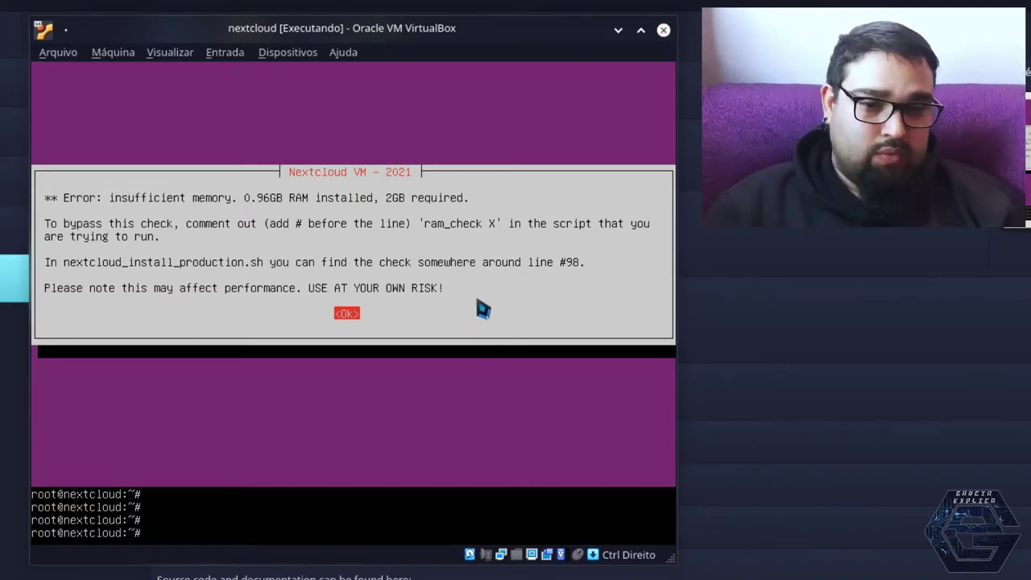
Power off the running nextcloud VM
{"action": "left_click", "coordinate": [663, 32]}
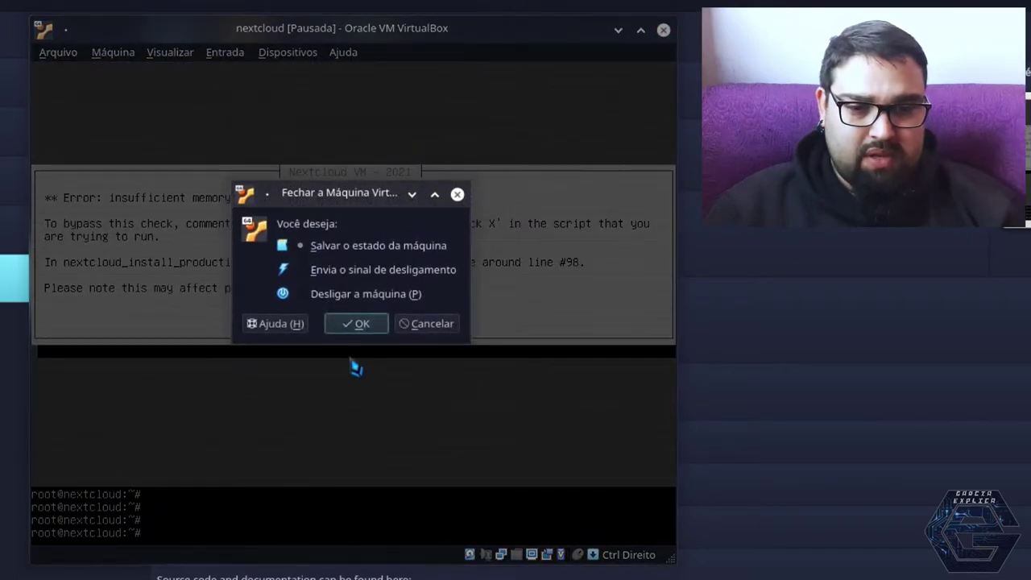
{"action": "left_click", "coordinate": [358, 295]}
{"action": "left_click", "coordinate": [351, 322]}
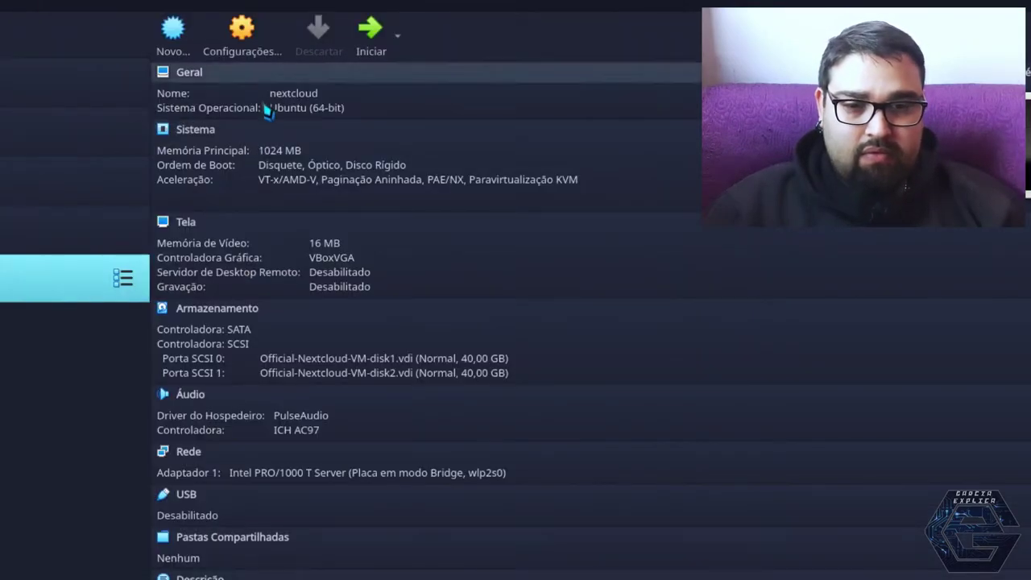
Raise the nextcloud VM's base memory from 1024 MB to 2048 MB in System settings
{"action": "key", "text": "ctrl+s"}
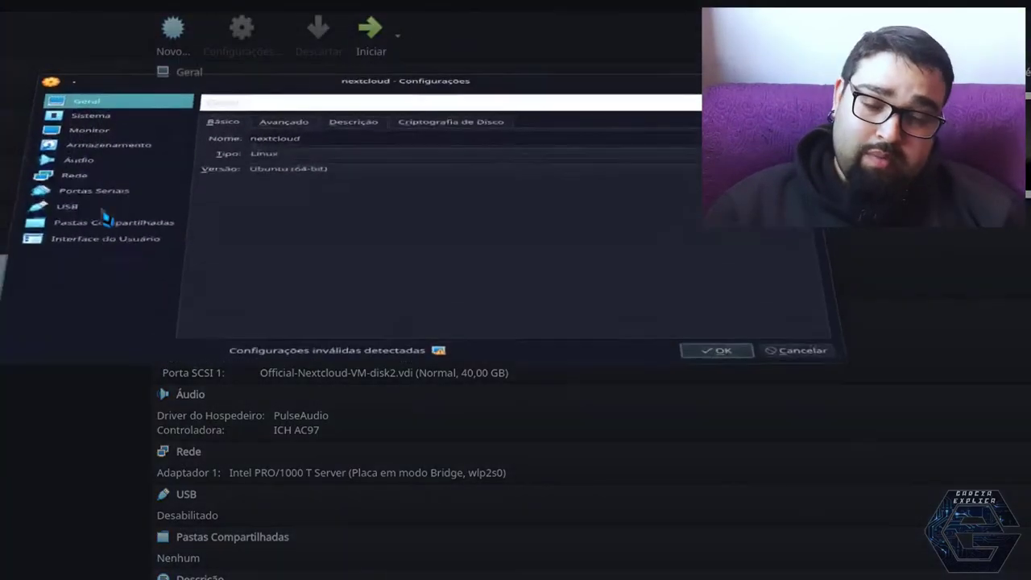
{"action": "left_click", "coordinate": [101, 205]}
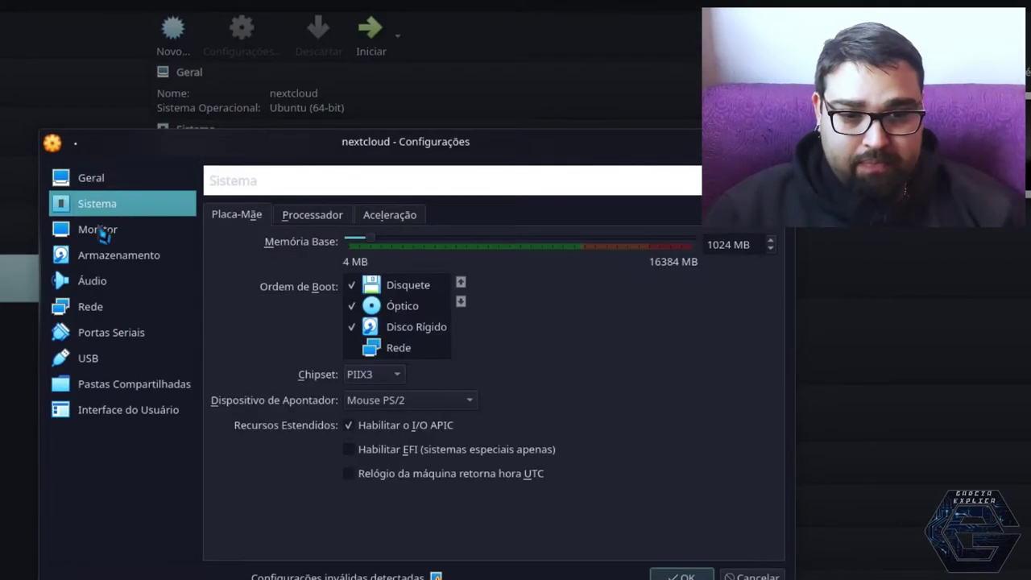
{"action": "double_click", "coordinate": [719, 245]}
{"action": "type", "text": "2048"}
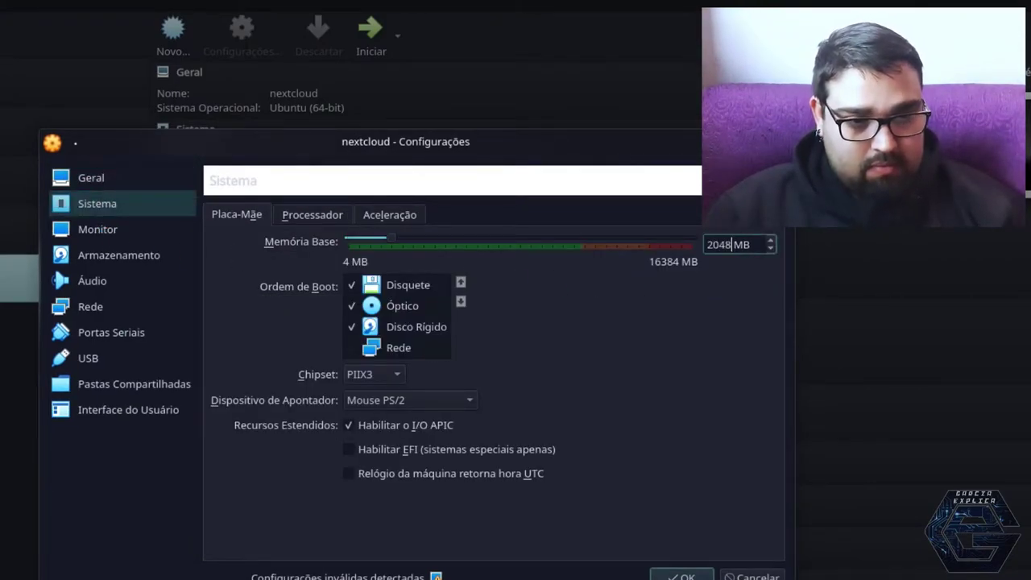
{"action": "key", "text": "Return"}
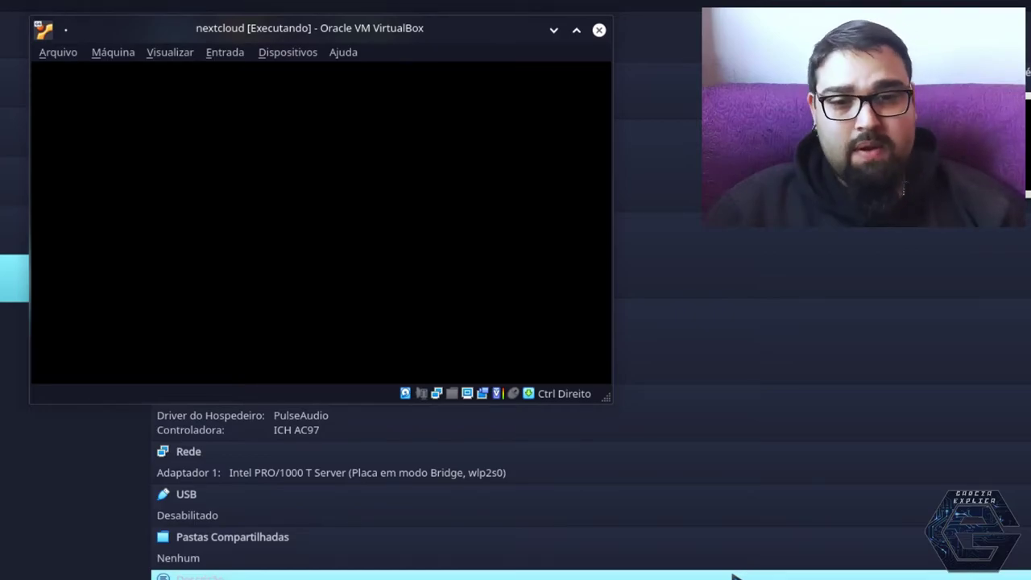
Log back into the rebooted VM as ncadmin with the default password
{"action": "scroll", "coordinate": [742, 505], "scroll_direction": "down", "scroll_amount": 1}
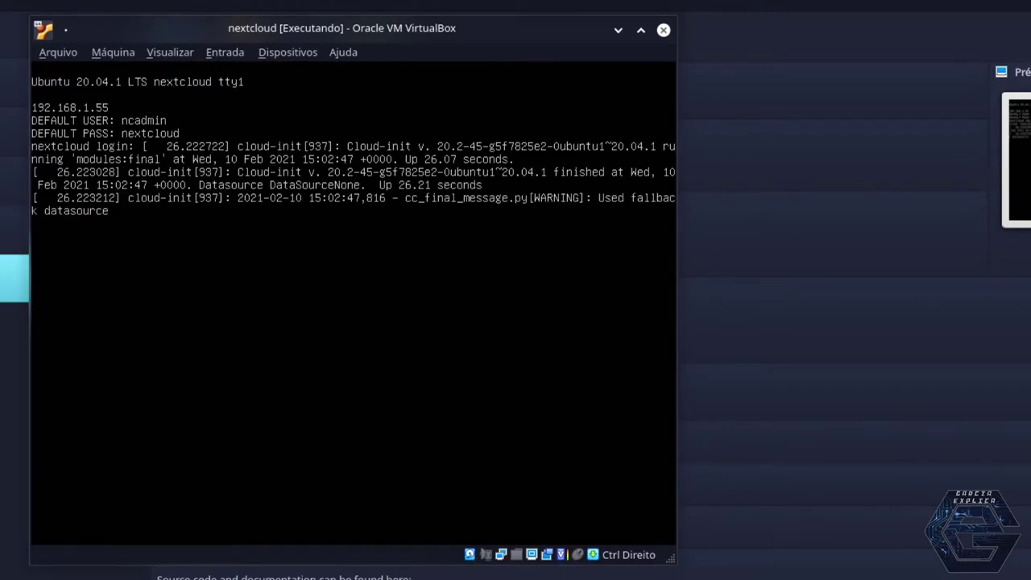
{"action": "key", "text": "Return"}
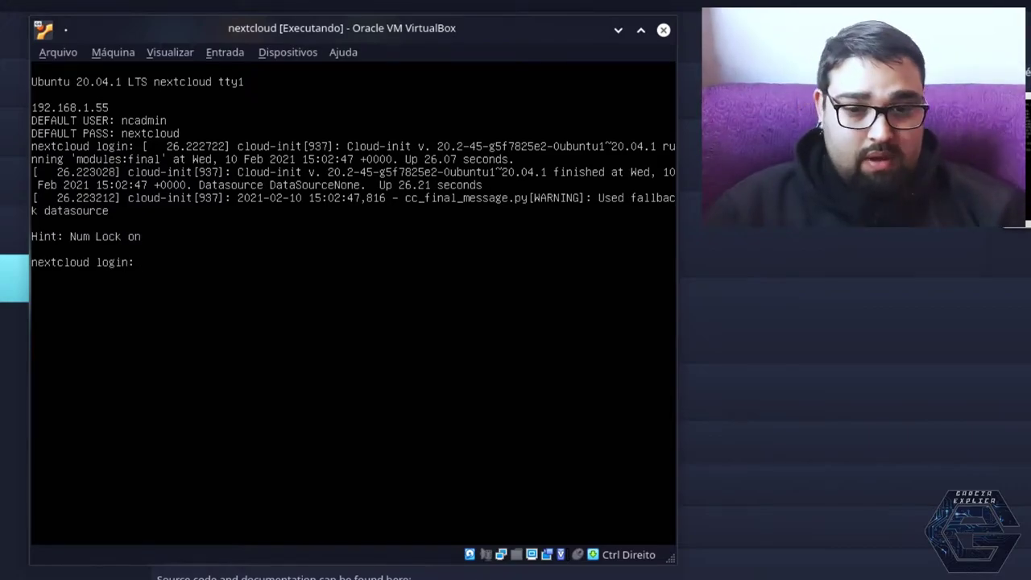
{"action": "type", "text": "ncadmin"}
{"action": "key", "text": "Return"}
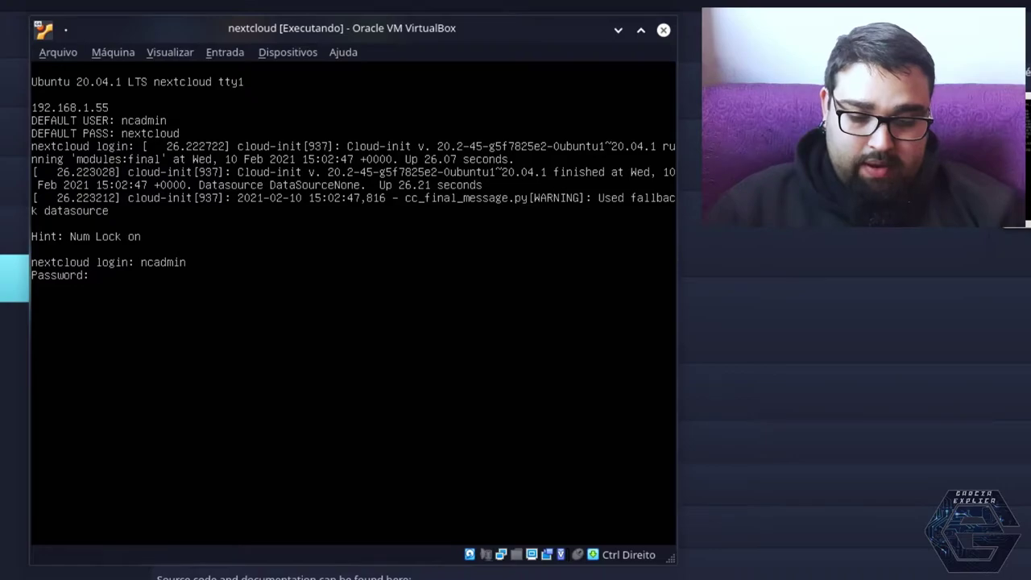
{"action": "type", "text": "nextcloud"}
{"action": "key", "text": "Return"}
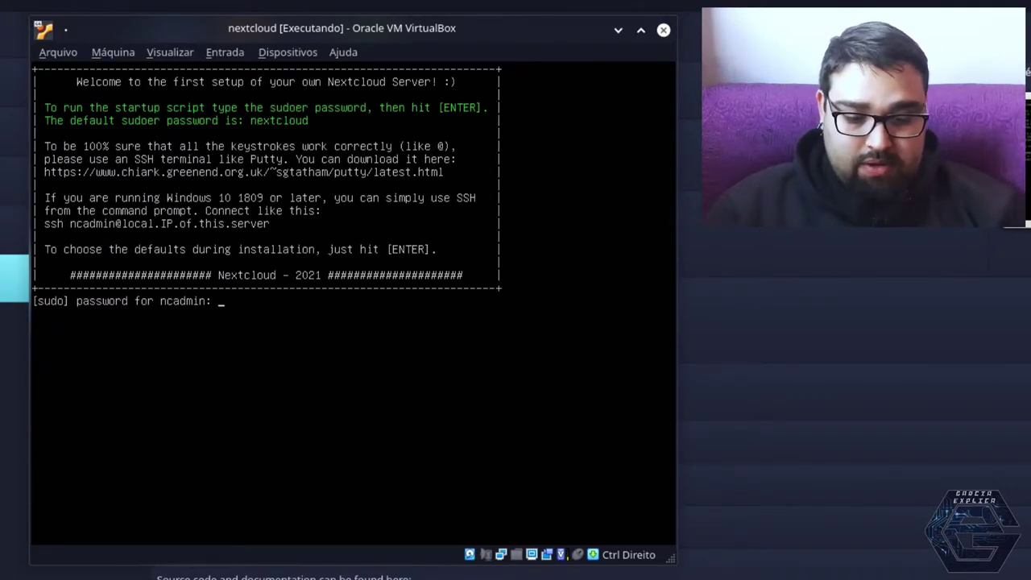
Enter the sudo password and accept the two-disk notice and ncdata ZFS pool status
{"action": "key", "text": "Return"}
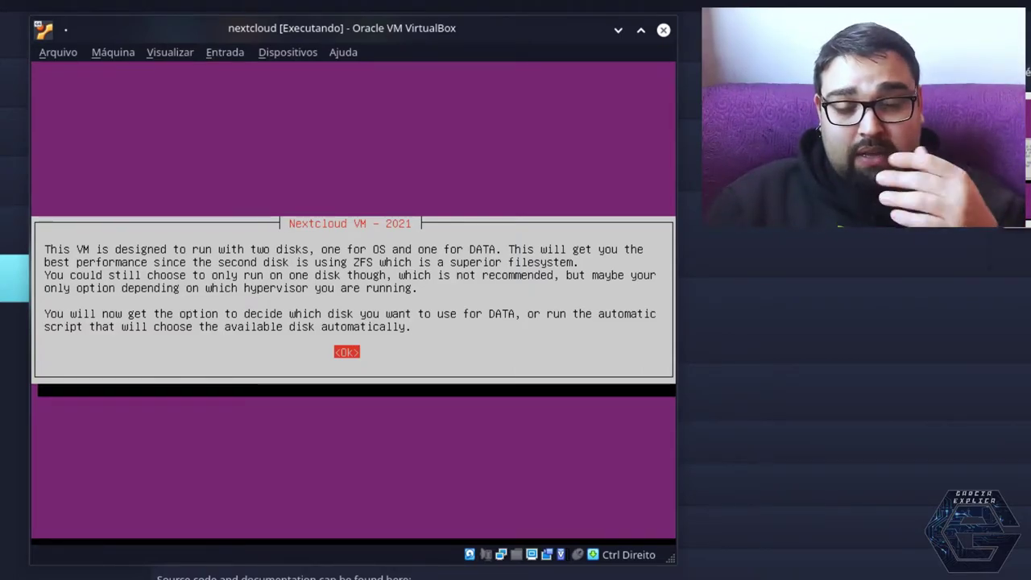
{"action": "key", "text": "Return"}
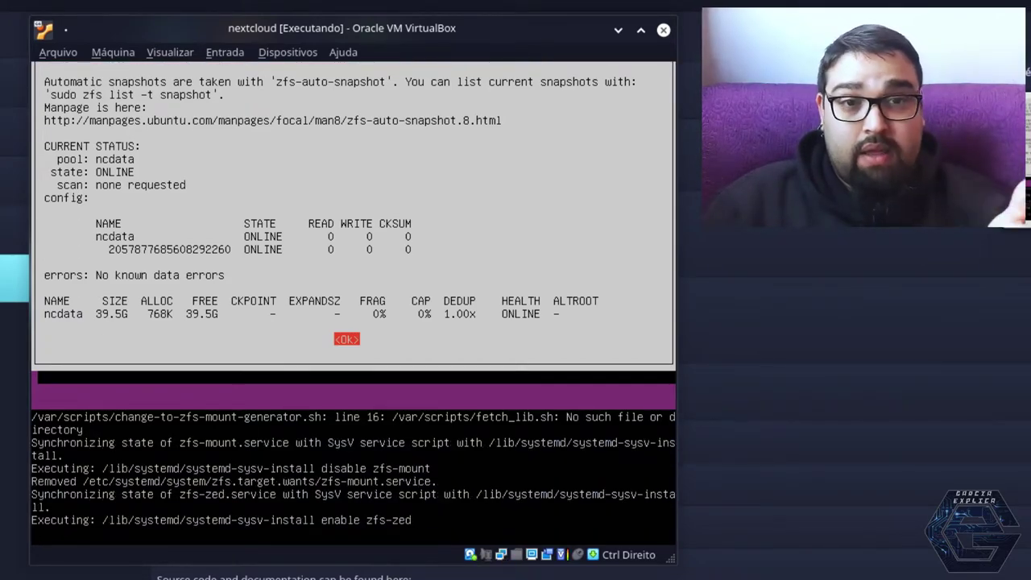
{"action": "key", "text": "Return"}
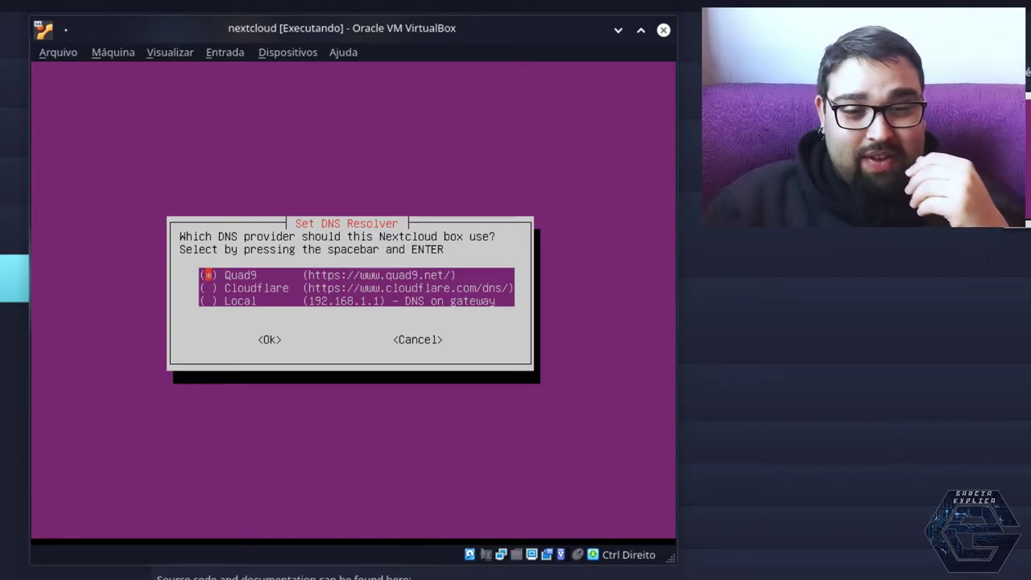
Keep Quad9 as the DNS resolver in the Set DNS Resolver dialog
{"action": "key", "text": "Down"}
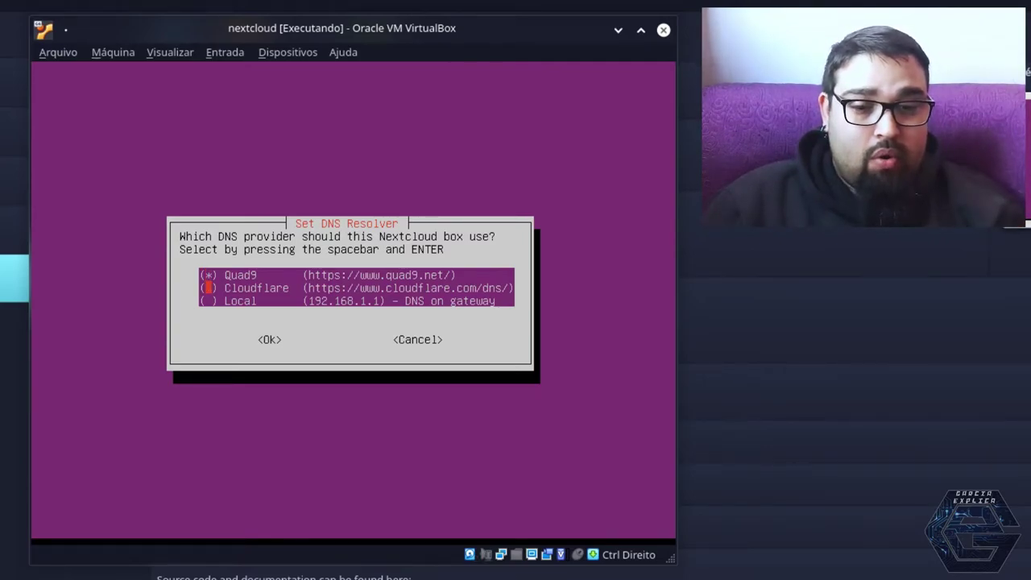
{"action": "key", "text": "Down"}
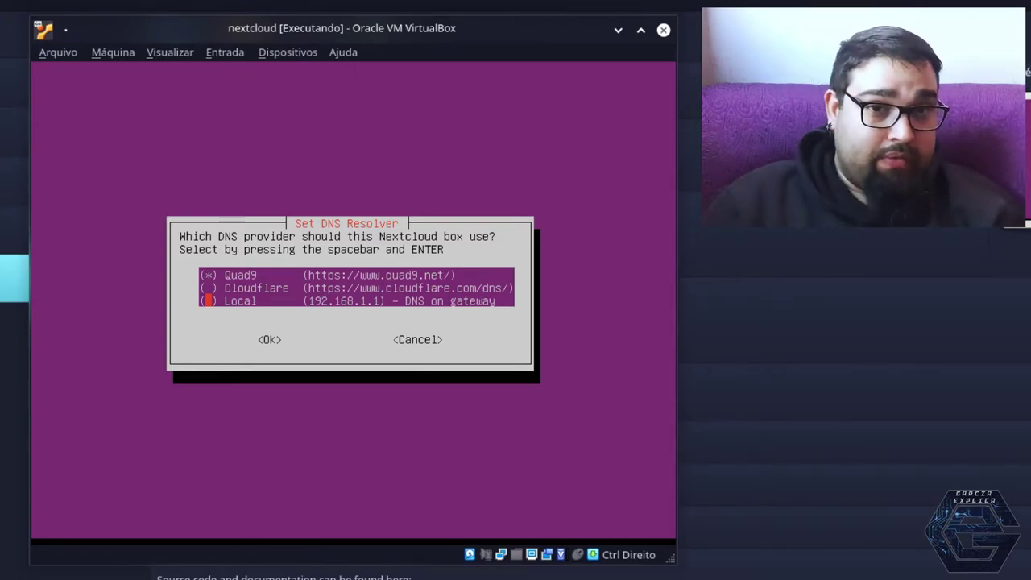
{"action": "key", "text": "Up"}
{"action": "key", "text": "Up"}
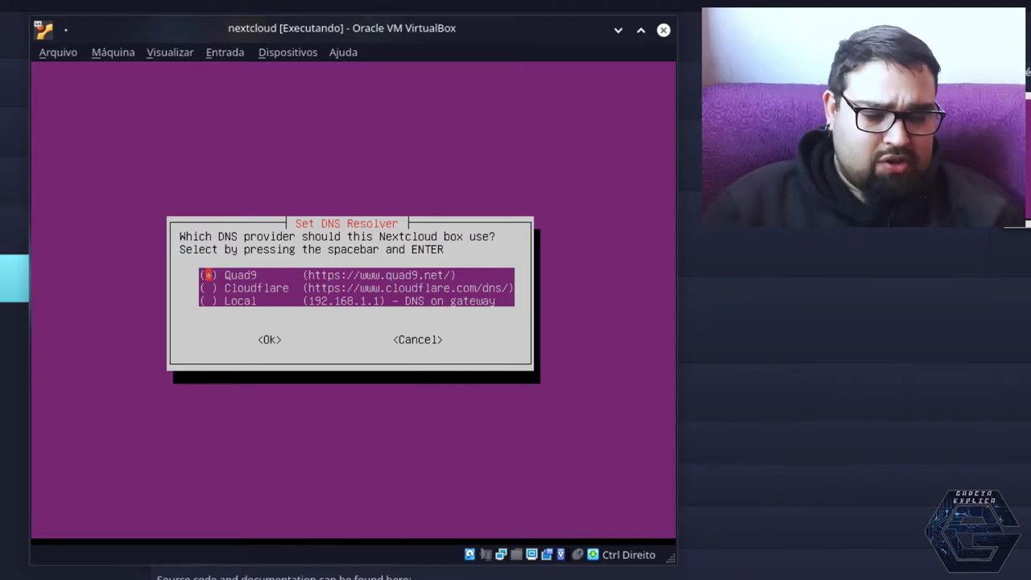
{"action": "key", "text": "Return"}
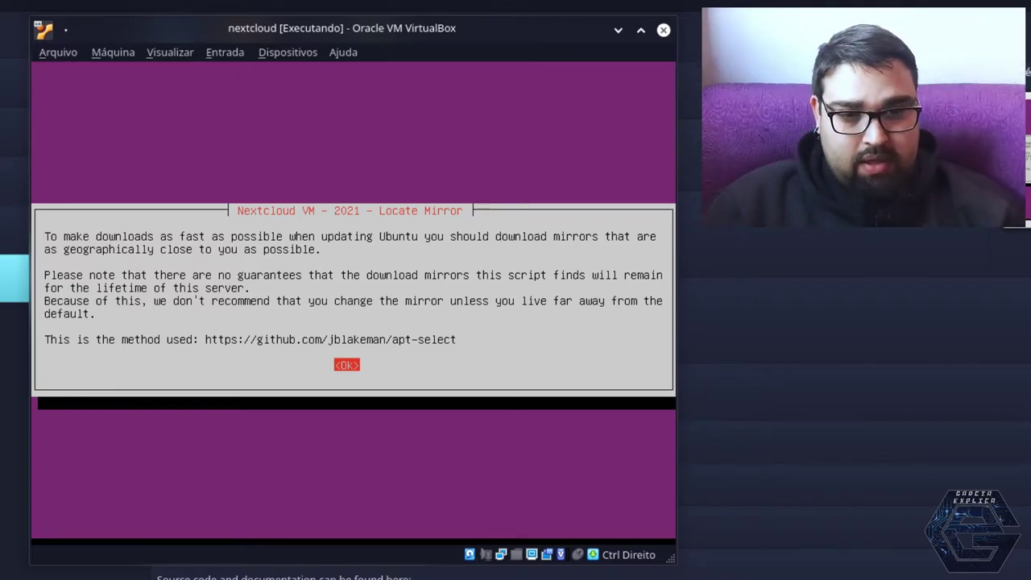
Dismiss the Locate Mirror notices and decline searching for a better Ubuntu mirror
{"action": "key", "text": "Return"}
{"action": "key", "text": "Return"}
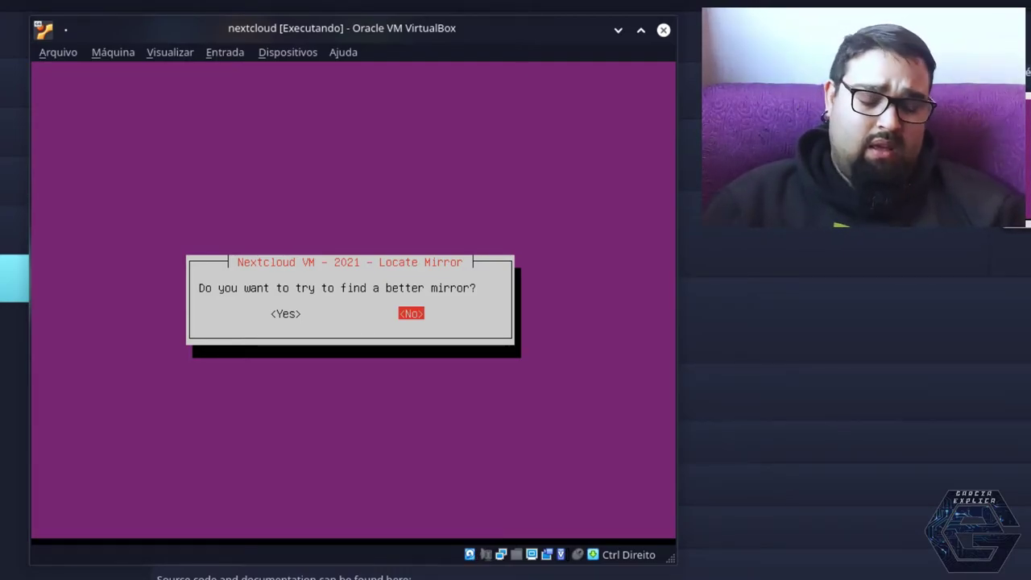
{"action": "key", "text": "Return"}
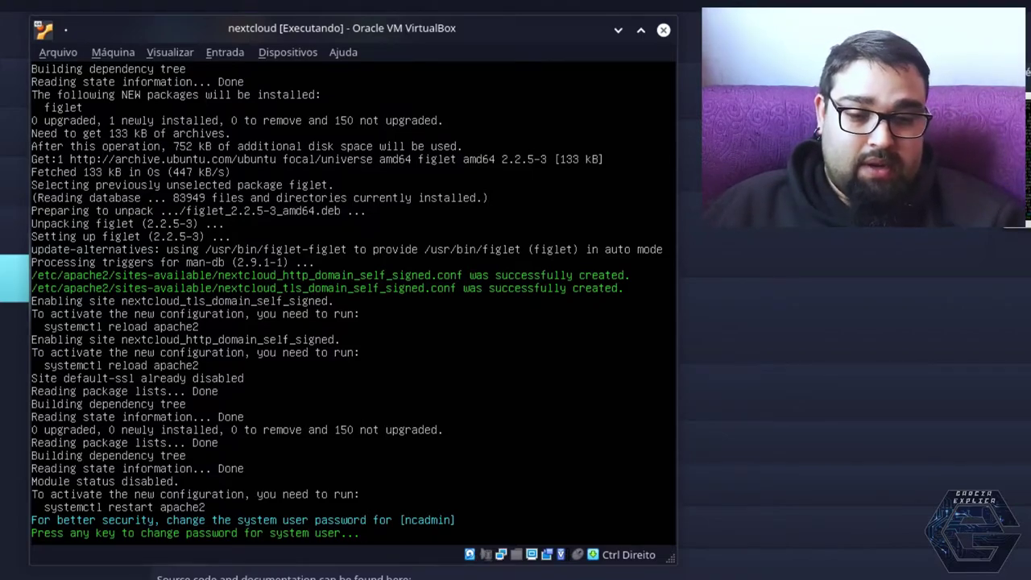
Set a new system-user password and replace ncadmin with admin user 'nextcloud' and its password
{"action": "key", "text": "Return"}
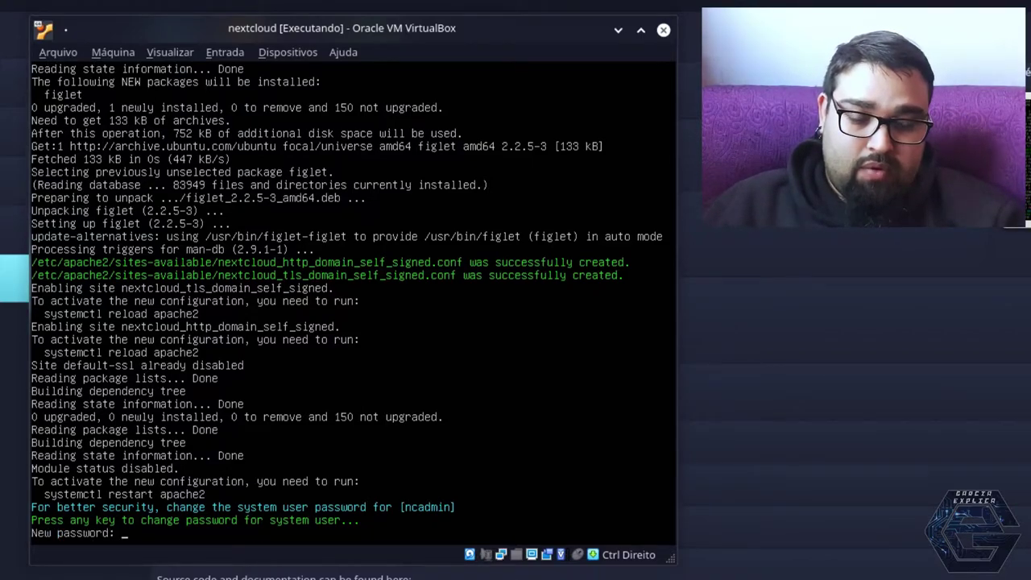
{"action": "key", "text": "Return"}
{"action": "key", "text": "Return"}
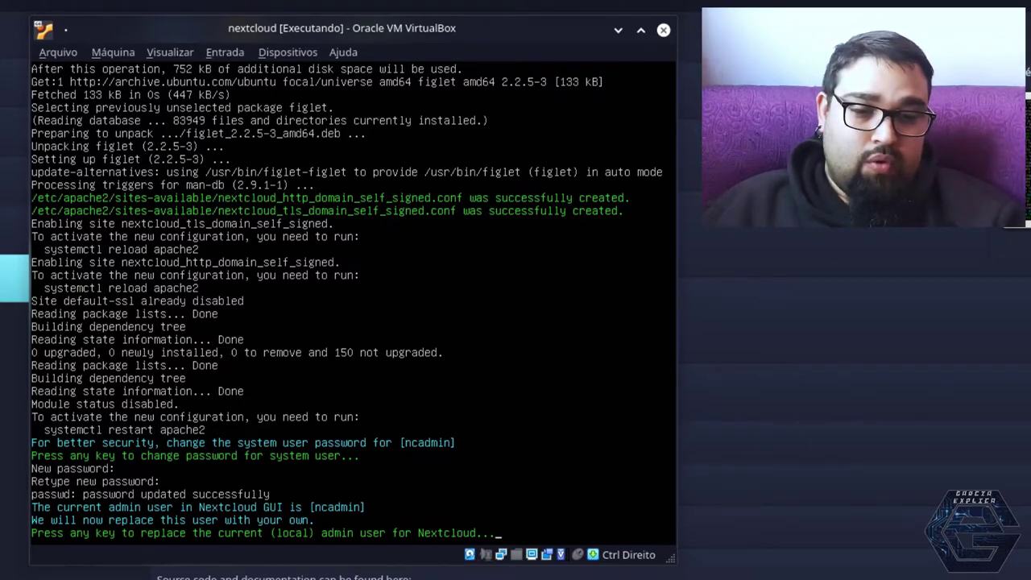
{"action": "key", "text": "Return"}
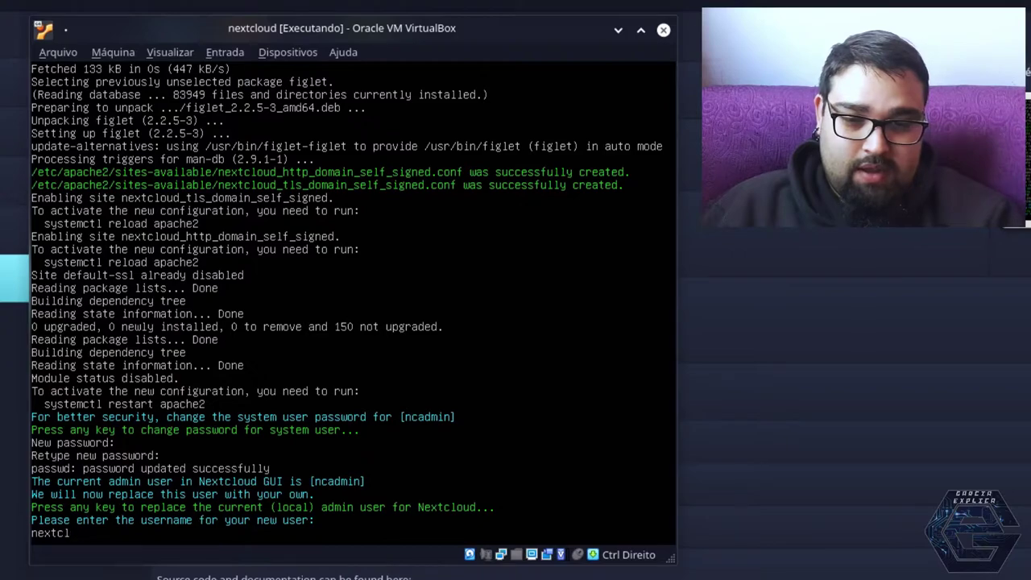
{"action": "key", "text": "Return"}
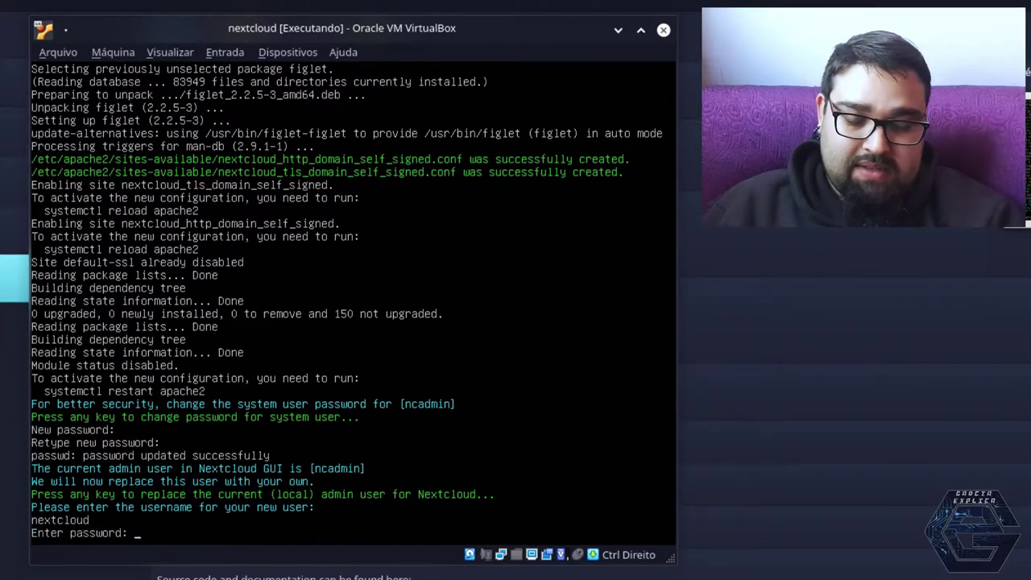
{"action": "key", "text": "Return"}
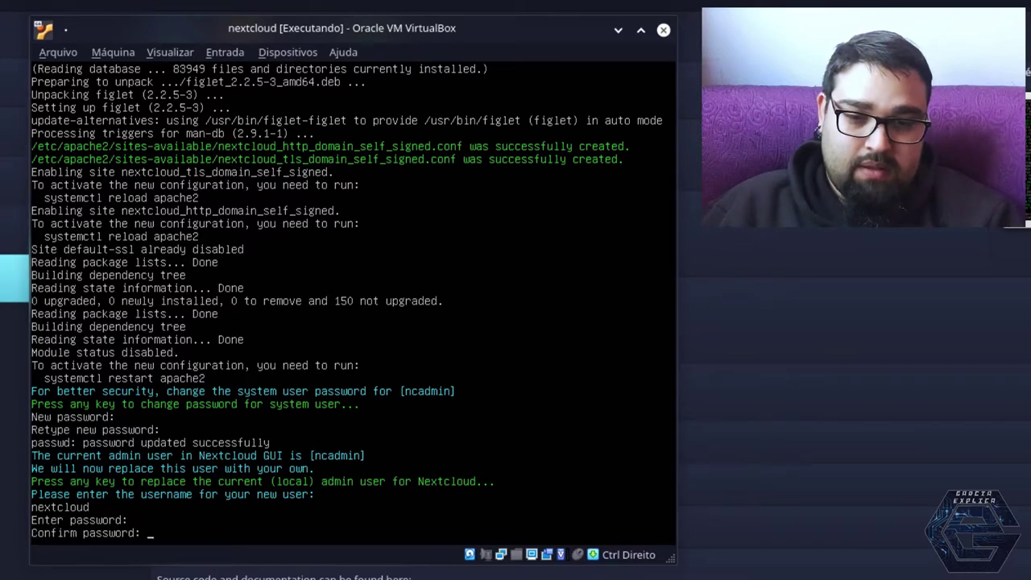
{"action": "key", "text": "Return"}
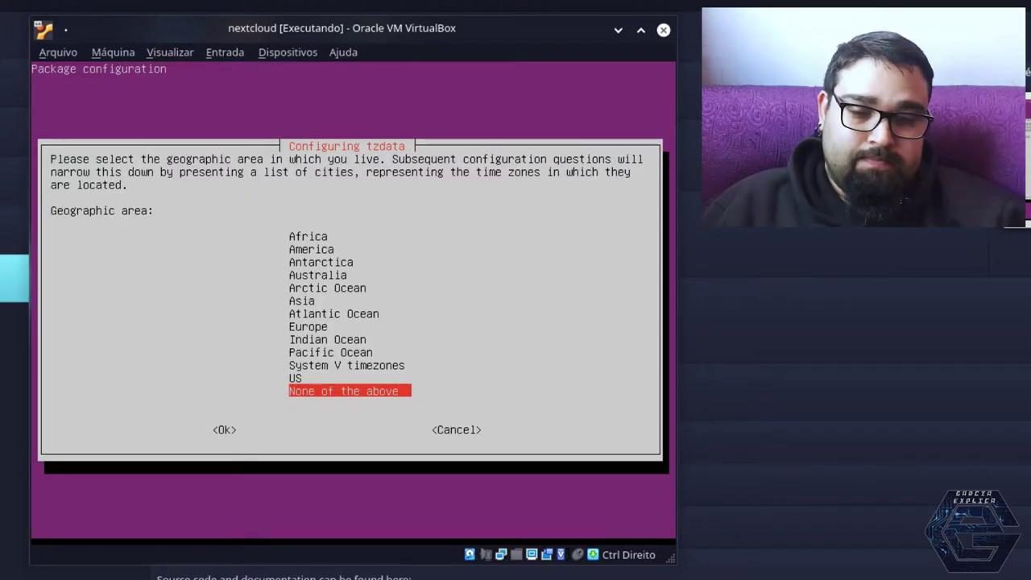
Set the server time zone to Europe/Madrid in the tzdata dialog
{"action": "key", "text": "Up"}
{"action": "key", "text": "Up"}
{"action": "key", "text": "Up"}
{"action": "key", "text": "Up"}
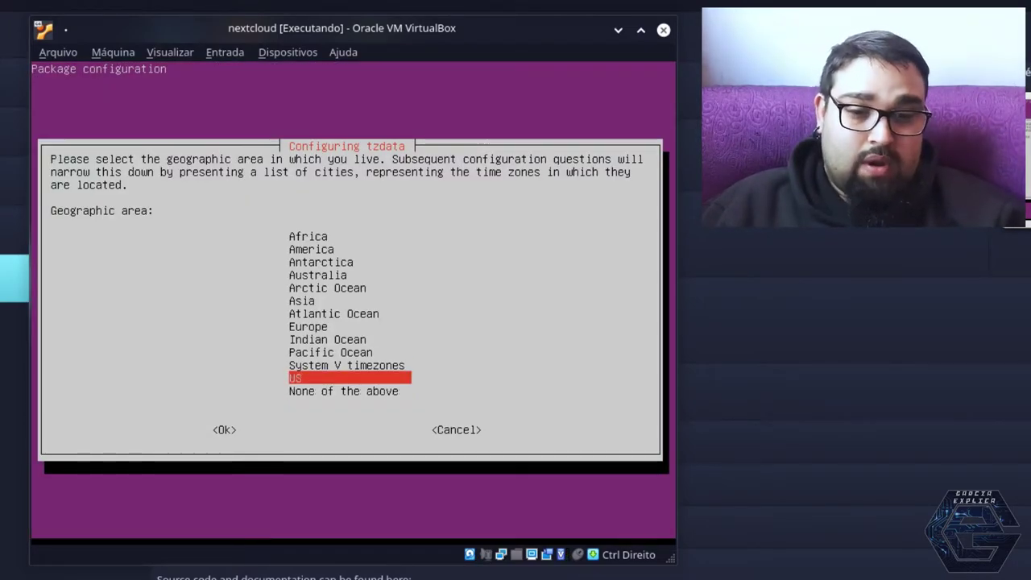
{"action": "key", "text": "Up"}
{"action": "key", "text": "Up"}
{"action": "key", "text": "Down"}
{"action": "key", "text": "Return"}
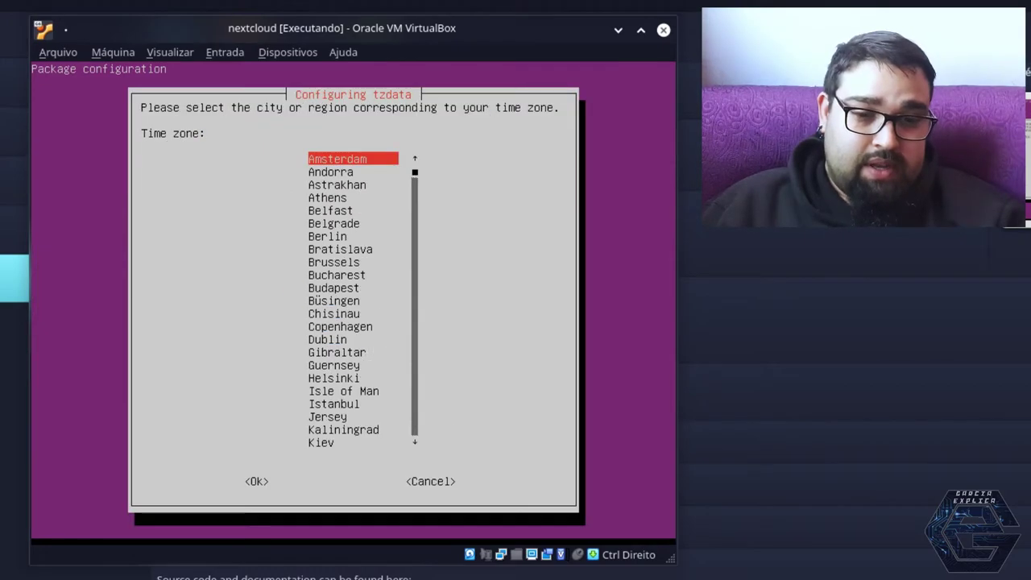
{"action": "key", "text": "Down"}
{"action": "key", "text": "Down"}
{"action": "key", "text": "Down"}
{"action": "key", "text": "Down"}
{"action": "key", "text": "Down"}
{"action": "key", "text": "Down"}
{"action": "key", "text": "Down"}
{"action": "key", "text": "Down"}
{"action": "key", "text": "Down"}
{"action": "key", "text": "Down"}
{"action": "key", "text": "Down"}
{"action": "key", "text": "m"}
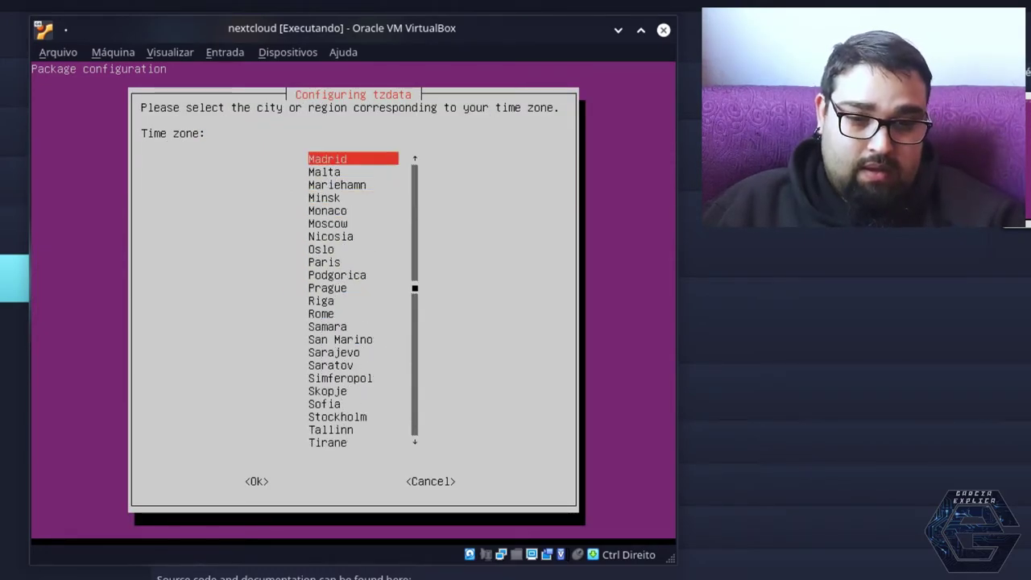
{"action": "key", "text": "Return"}
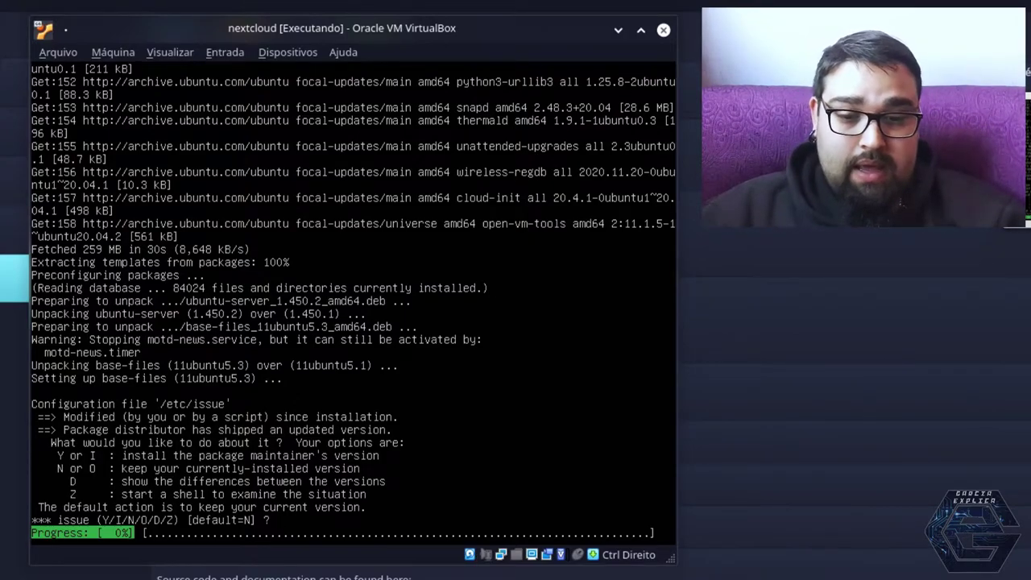
Answer y to install the package maintainer's version of /etc/issue
{"action": "type", "text": "y"}
{"action": "key", "text": "Return"}
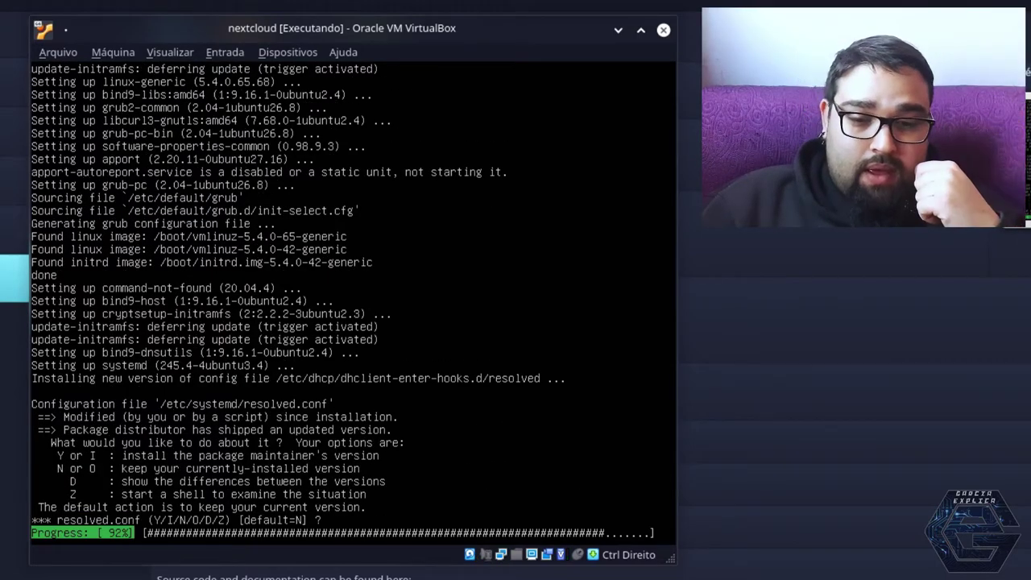
Answer y to install the package maintainer's version of resolved.conf
{"action": "type", "text": "y"}
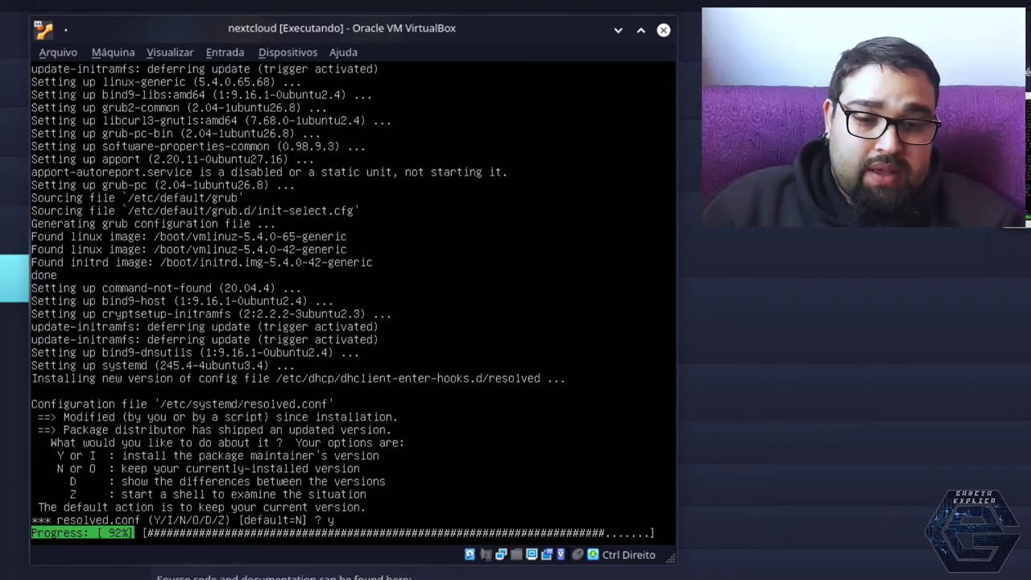
{"action": "key", "text": "Return"}
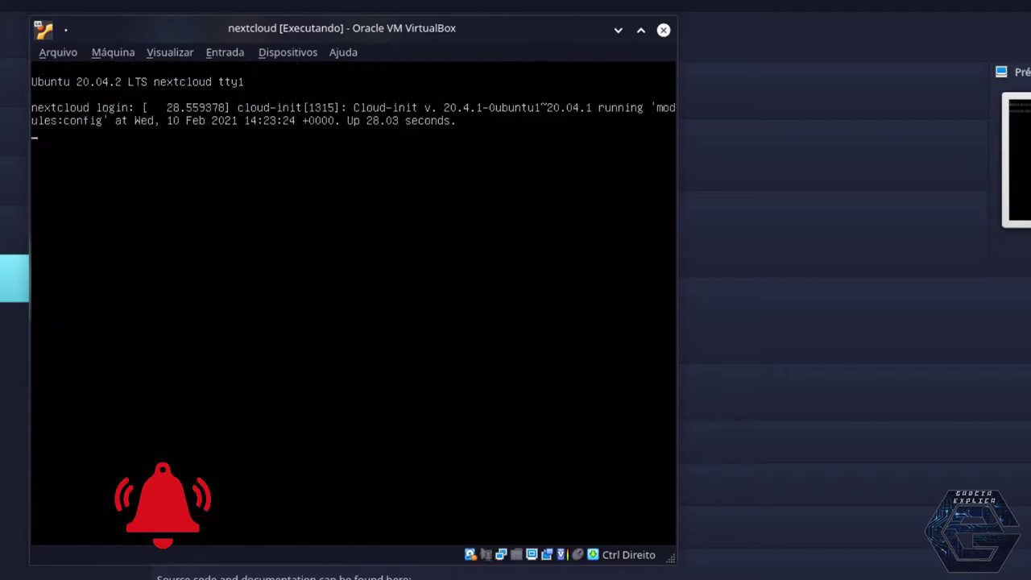
Log in to the rebooted server console as ncadmin with its password
{"action": "key", "text": "Return"}
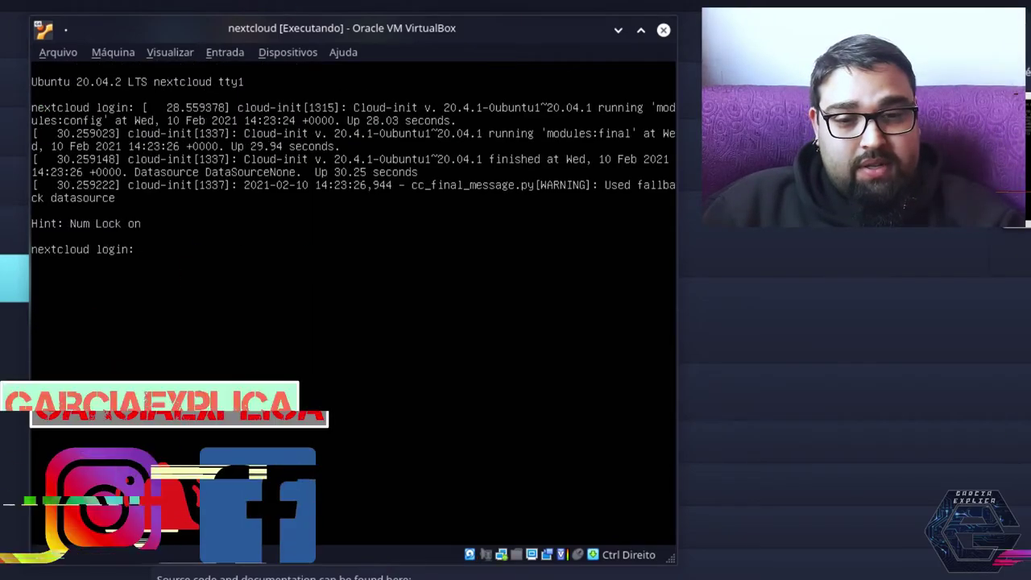
{"action": "type", "text": "ncadmin"}
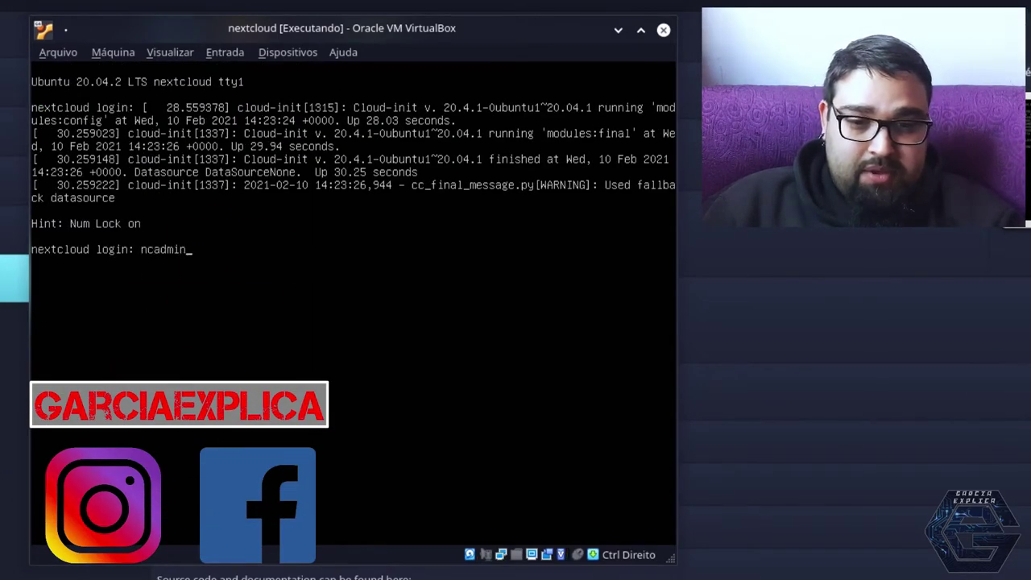
{"action": "key", "text": "Return"}
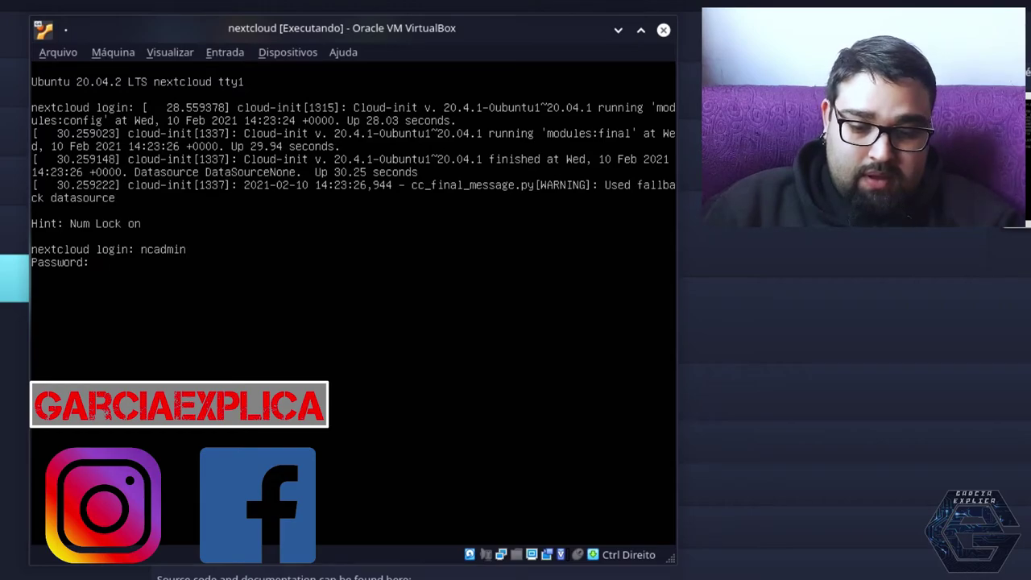
{"action": "key", "text": "Return"}
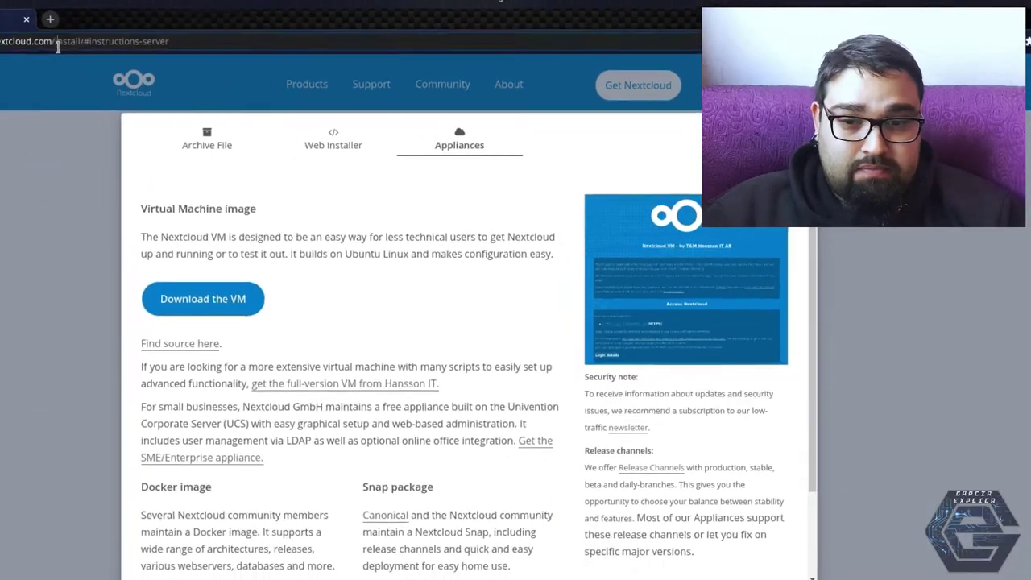
Load the server address 192.168.1.55 in Chrome
{"action": "key", "text": "ctrl+l"}
{"action": "type", "text": "192.168.1.55"}
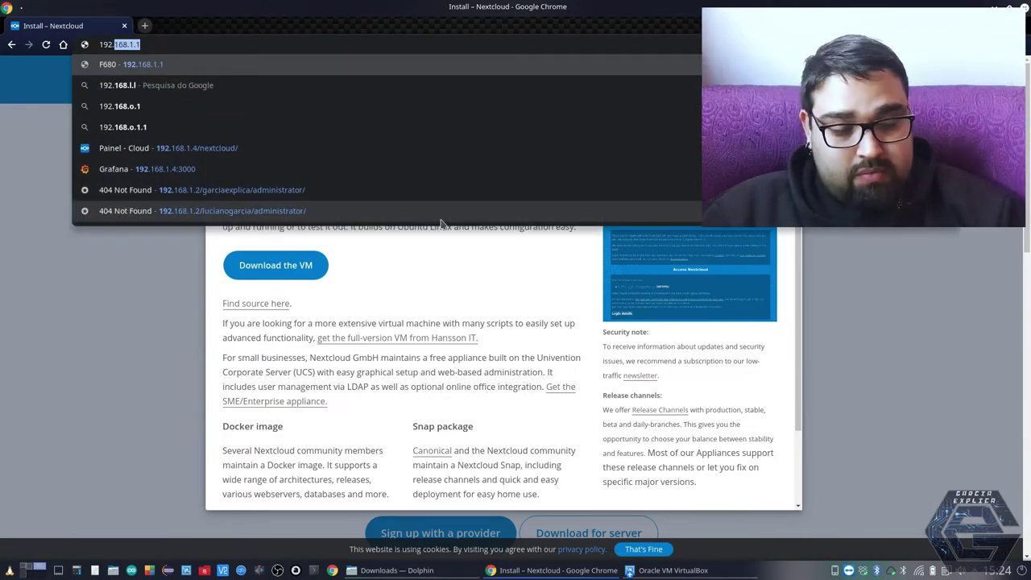
{"action": "key", "text": "Return"}
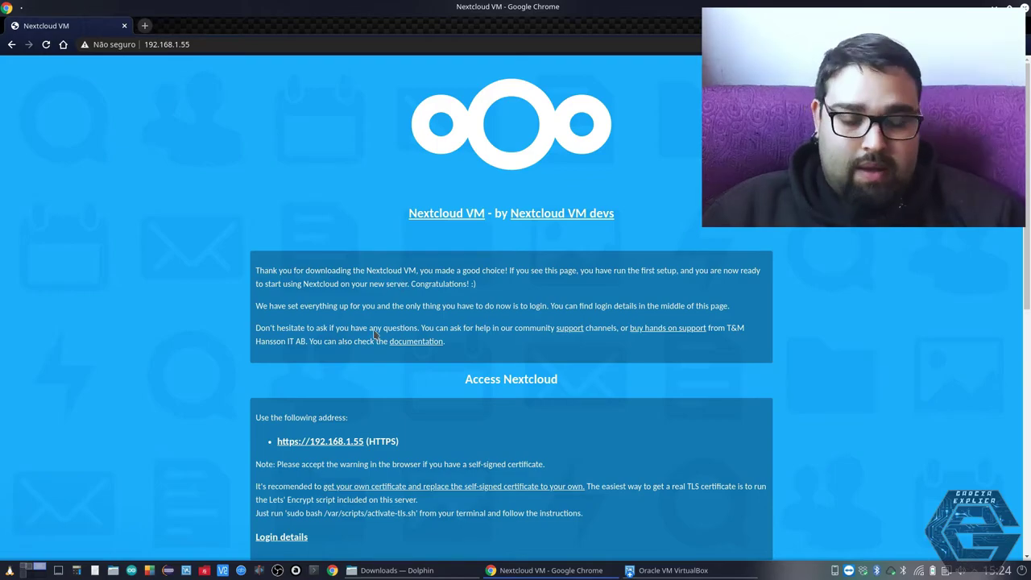
{"action": "scroll", "coordinate": [352, 332], "scroll_direction": "down", "scroll_amount": 3}
{"action": "scroll", "coordinate": [350, 332], "scroll_direction": "up", "scroll_amount": 3}
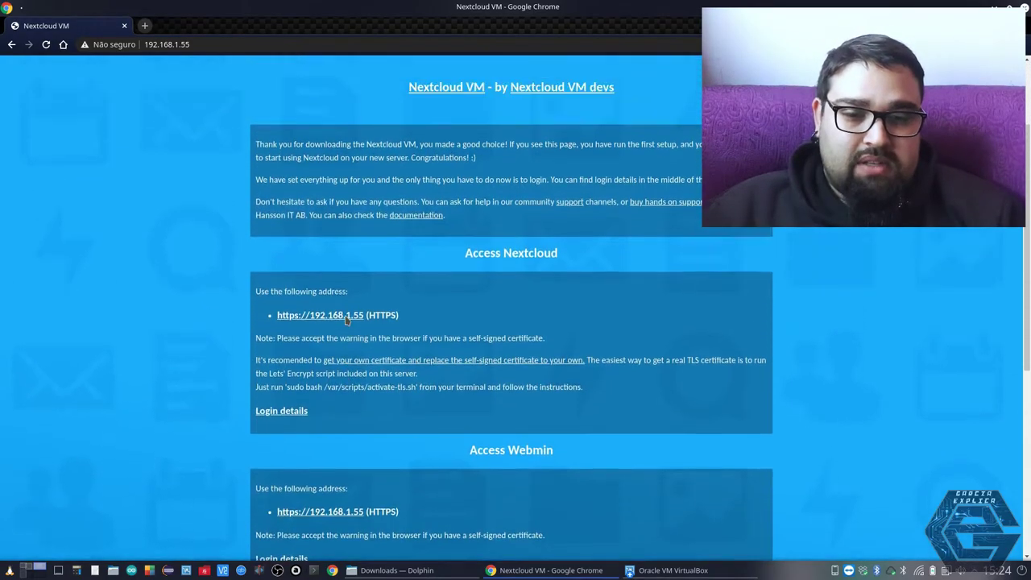
{"action": "scroll", "coordinate": [344, 315], "scroll_direction": "down", "scroll_amount": 3}
{"action": "scroll", "coordinate": [345, 315], "scroll_direction": "up", "scroll_amount": 4}
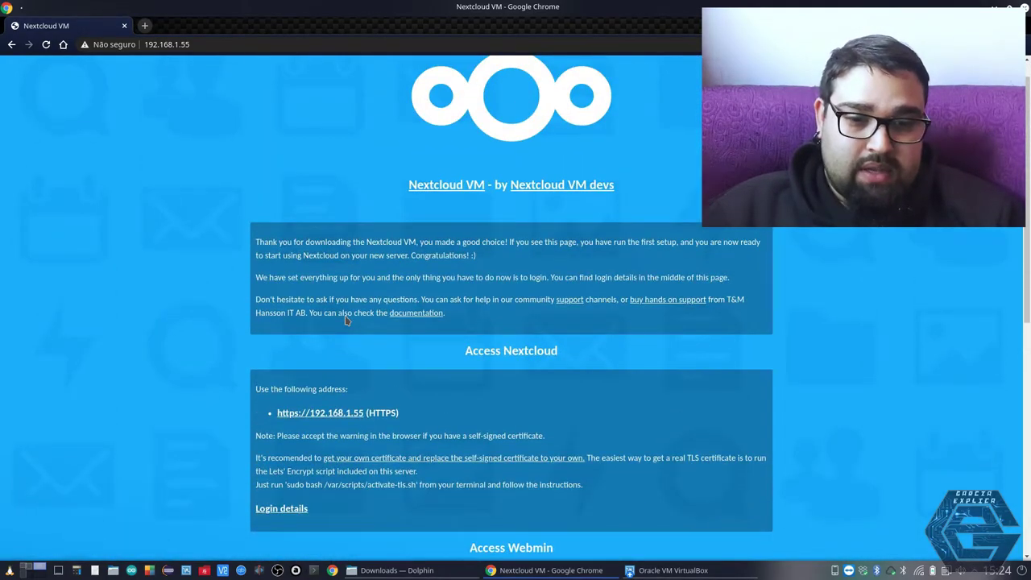
{"action": "scroll", "coordinate": [344, 321], "scroll_direction": "down", "scroll_amount": 2}
Follow the HTTPS link and proceed past the certificate warning via Avançado
{"action": "left_click", "coordinate": [326, 331]}
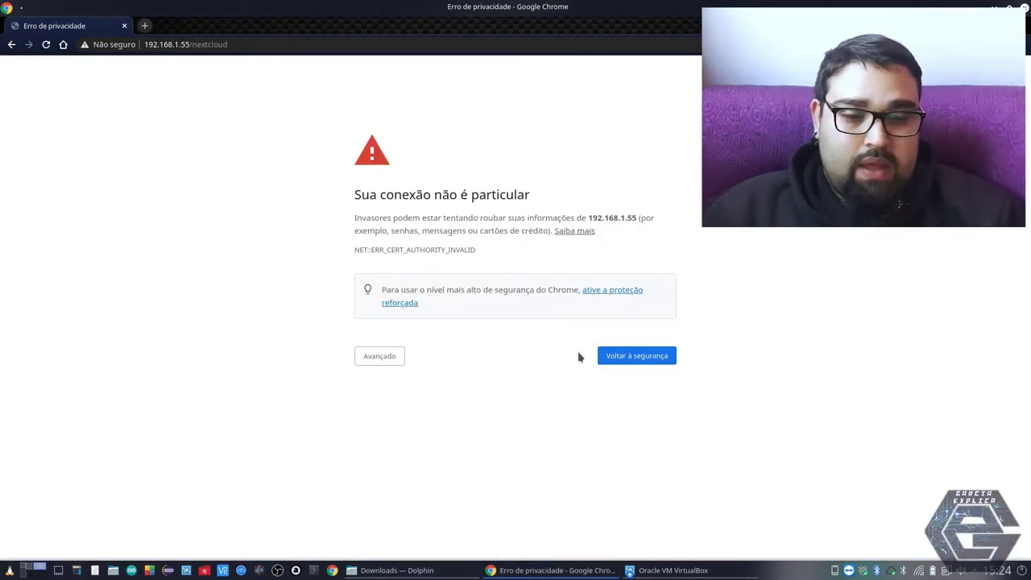
{"action": "left_click", "coordinate": [374, 358]}
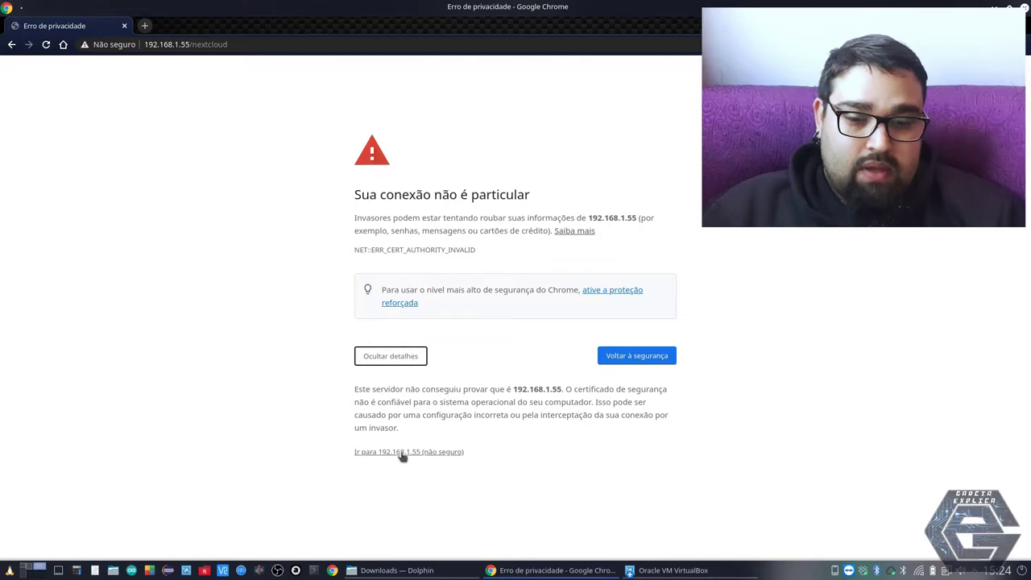
{"action": "left_click", "coordinate": [402, 454]}
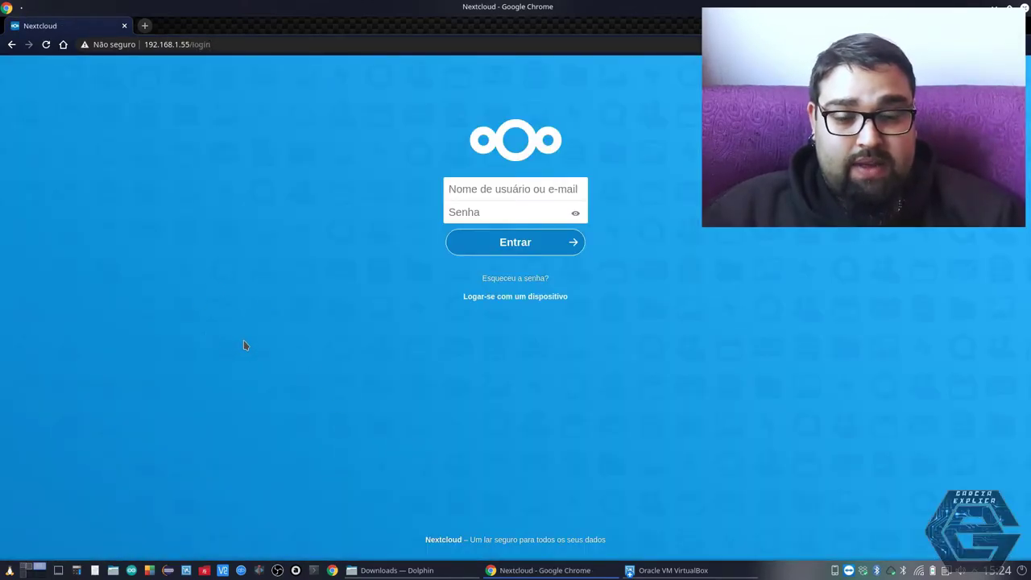
Sign in to Nextcloud as user 'nextcloud' with the admin password
{"action": "left_click", "coordinate": [483, 188]}
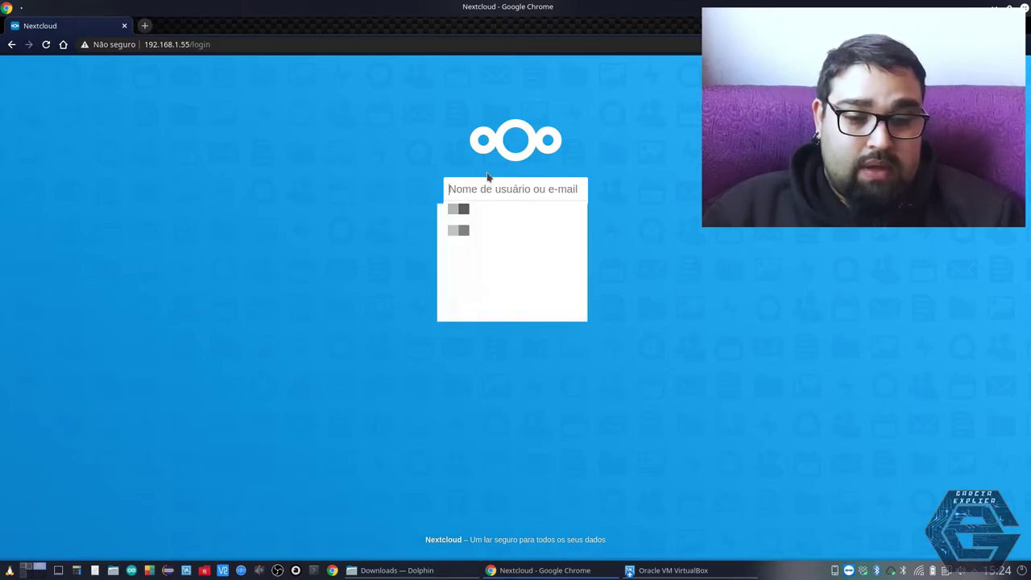
{"action": "type", "text": "nex"}
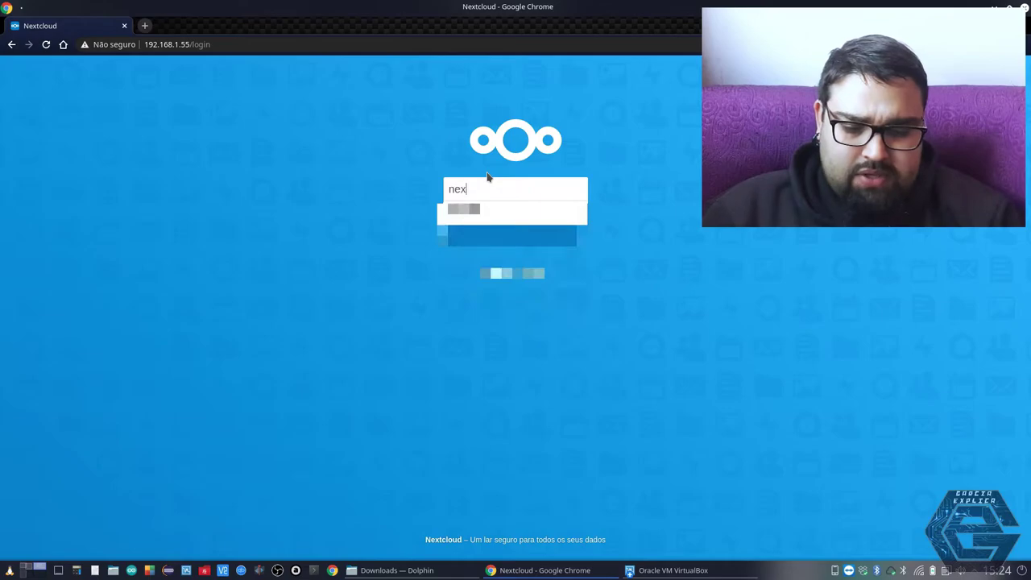
{"action": "type", "text": "tcloud"}
{"action": "key", "text": "Tab"}
{"action": "type", "text": "admin"}
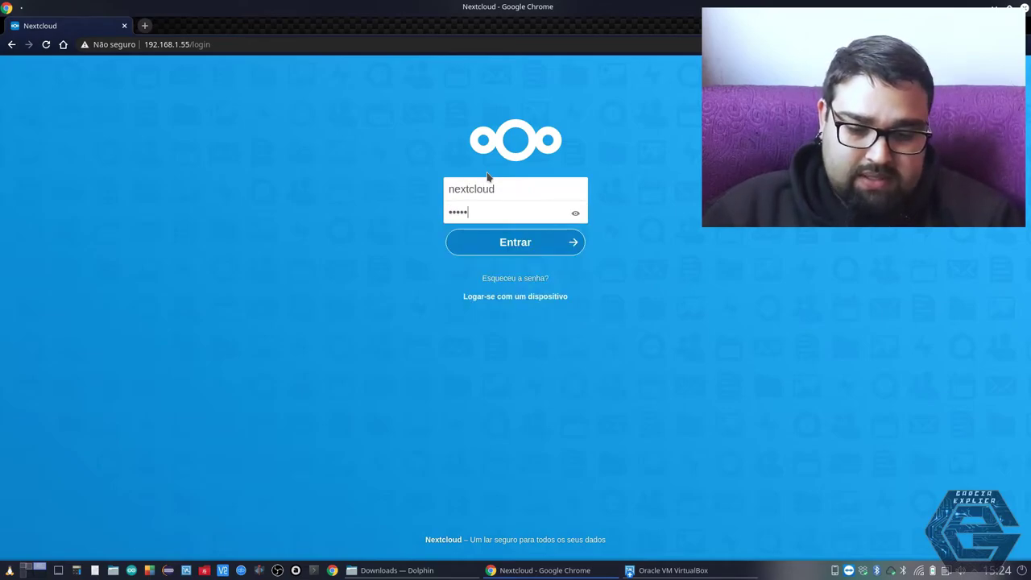
{"action": "key", "text": "Return"}
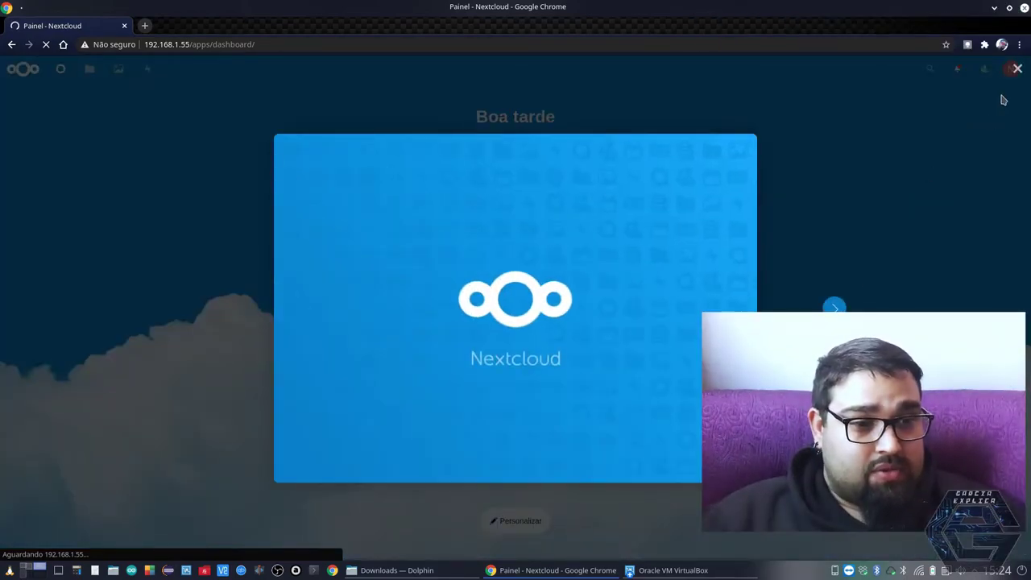
Close the welcome screen and open Configurações from the avatar menu
{"action": "left_click", "coordinate": [1017, 69]}
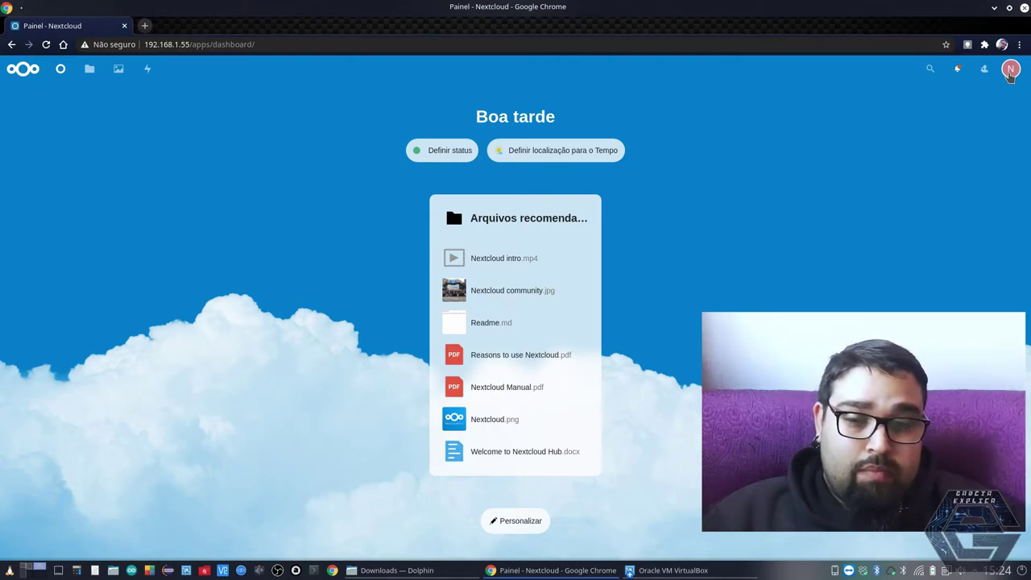
{"action": "left_click", "coordinate": [1009, 71]}
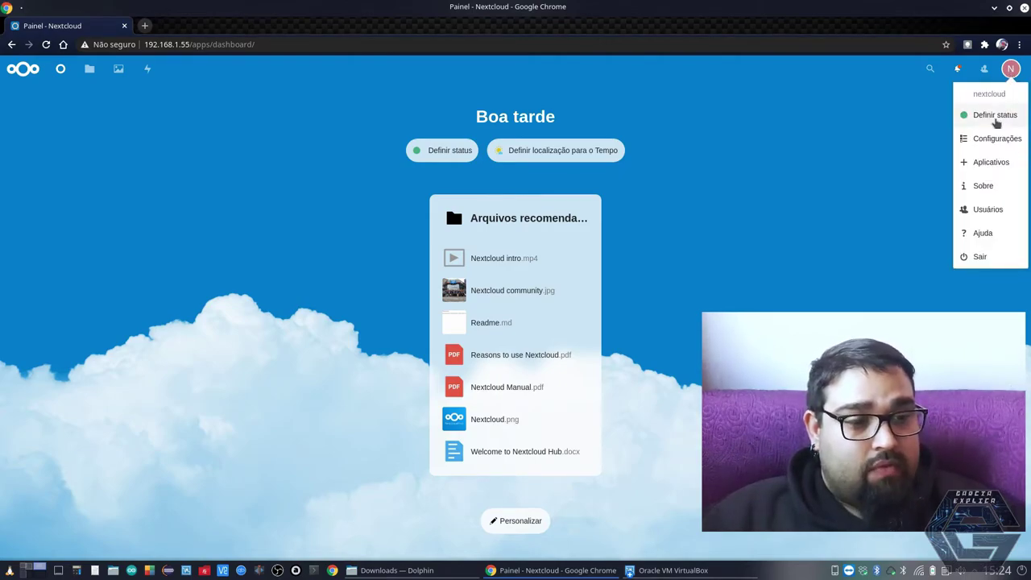
{"action": "left_click", "coordinate": [984, 141]}
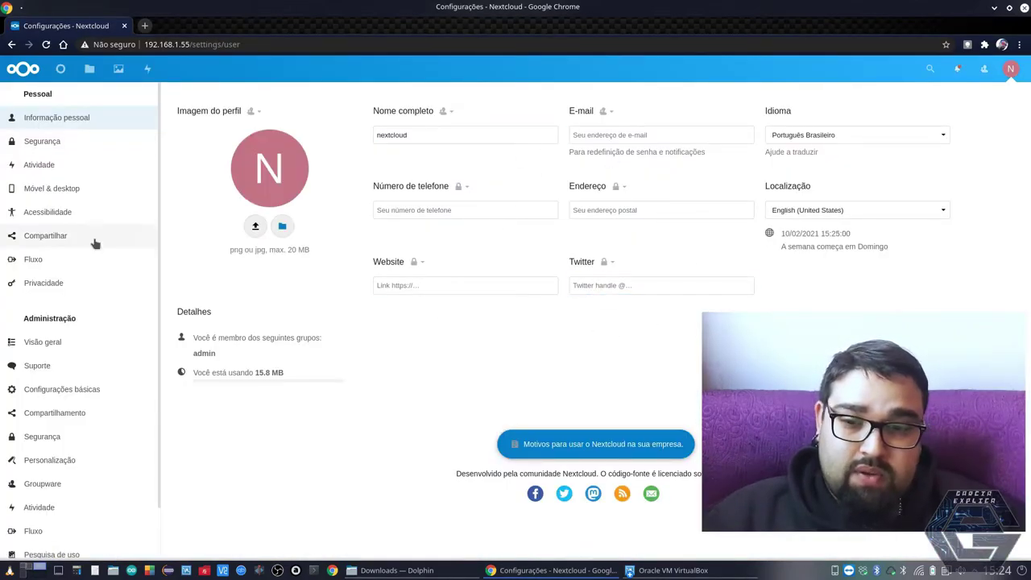
Click through the e-mail, website and phone number profile fields
{"action": "left_click", "coordinate": [585, 137]}
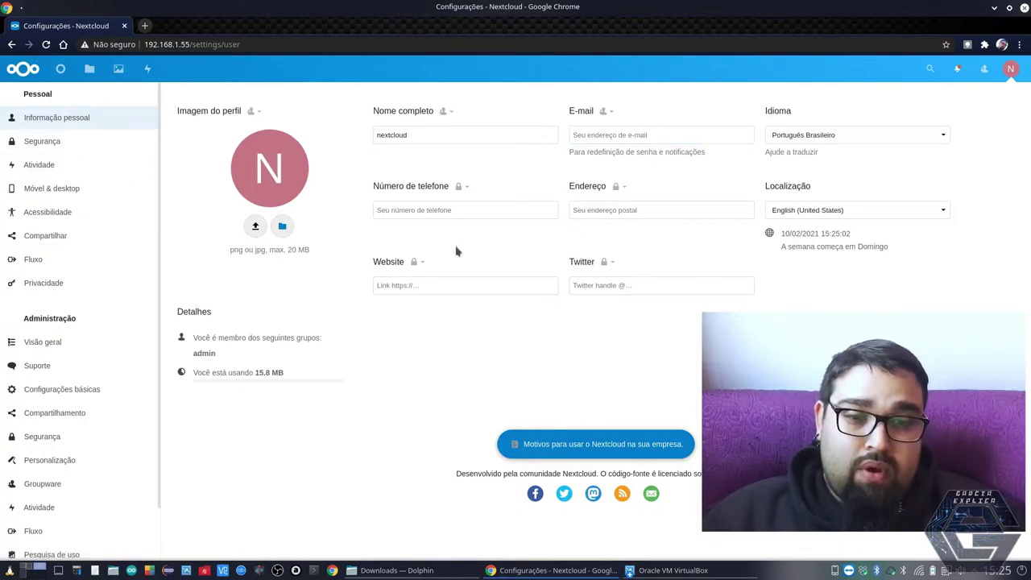
{"action": "left_click", "coordinate": [400, 283]}
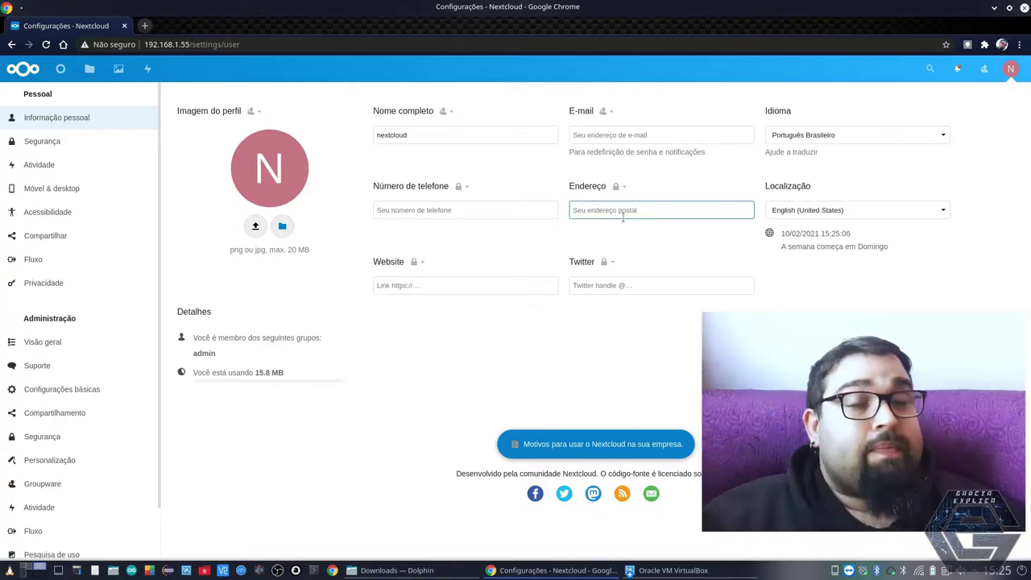
{"action": "left_click", "coordinate": [614, 133]}
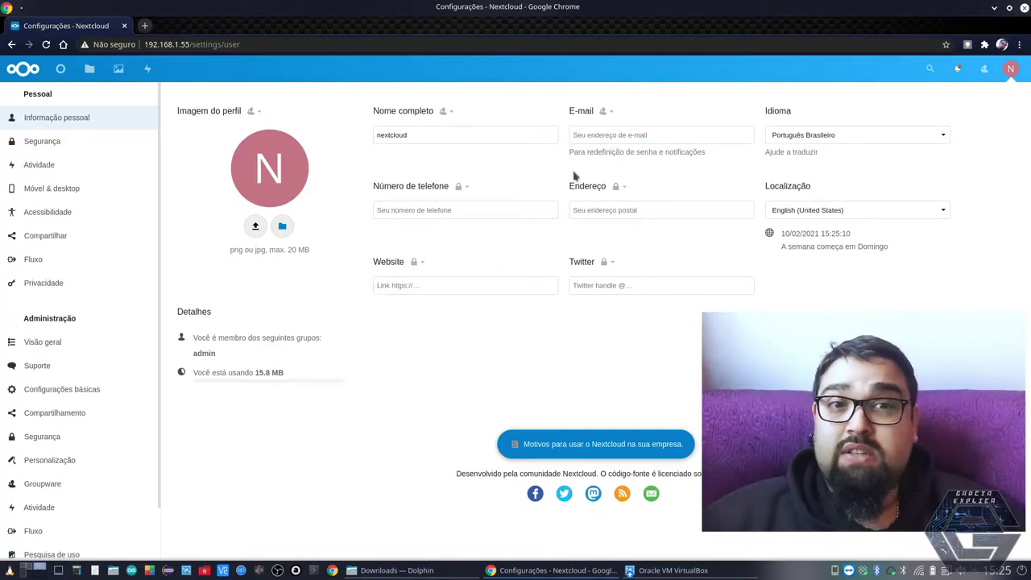
{"action": "left_click", "coordinate": [516, 212]}
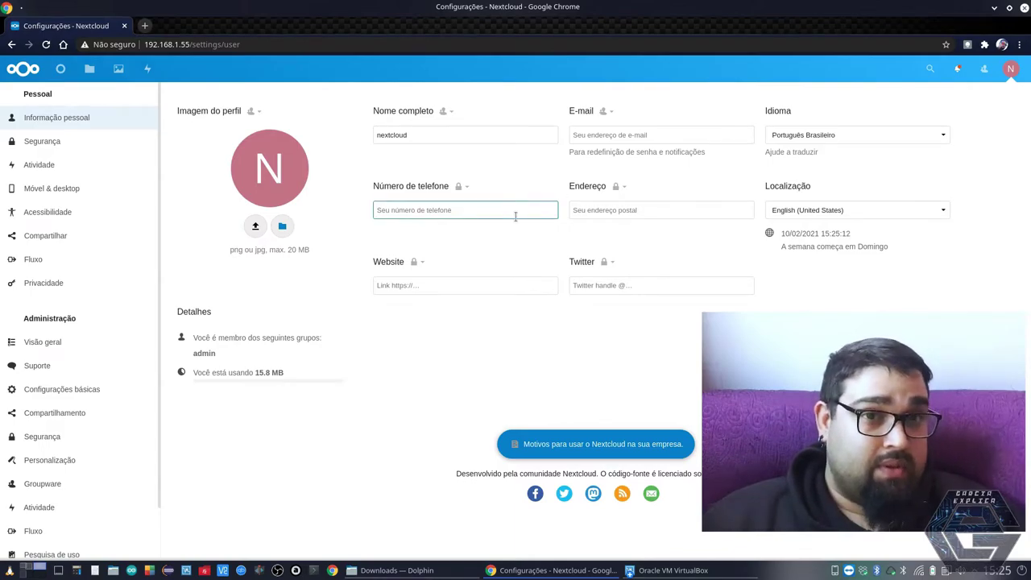
Browse the personal and administration Segurança pages, then open Usuários from the avatar menu
{"action": "left_click", "coordinate": [70, 149]}
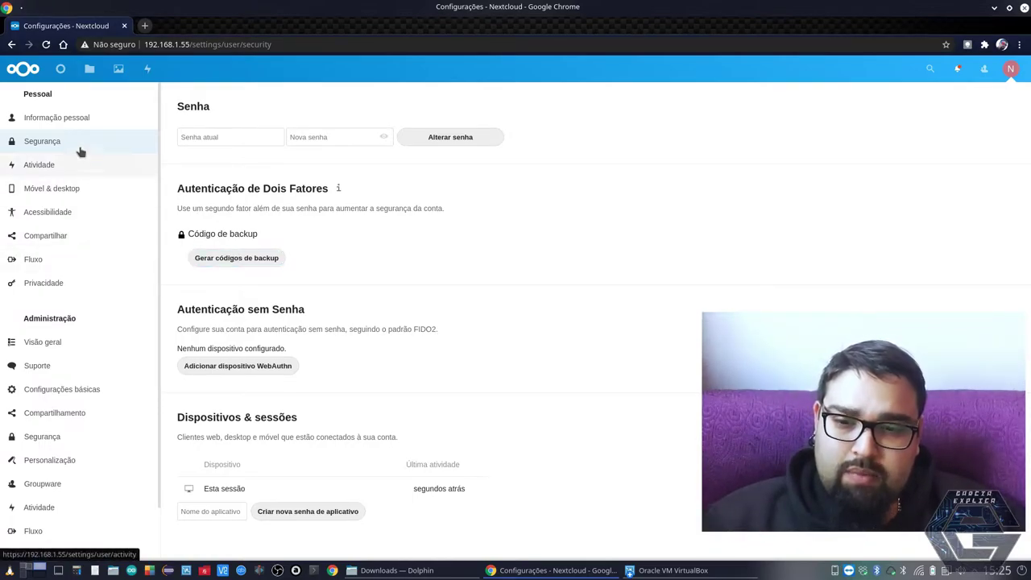
{"action": "left_click", "coordinate": [66, 435]}
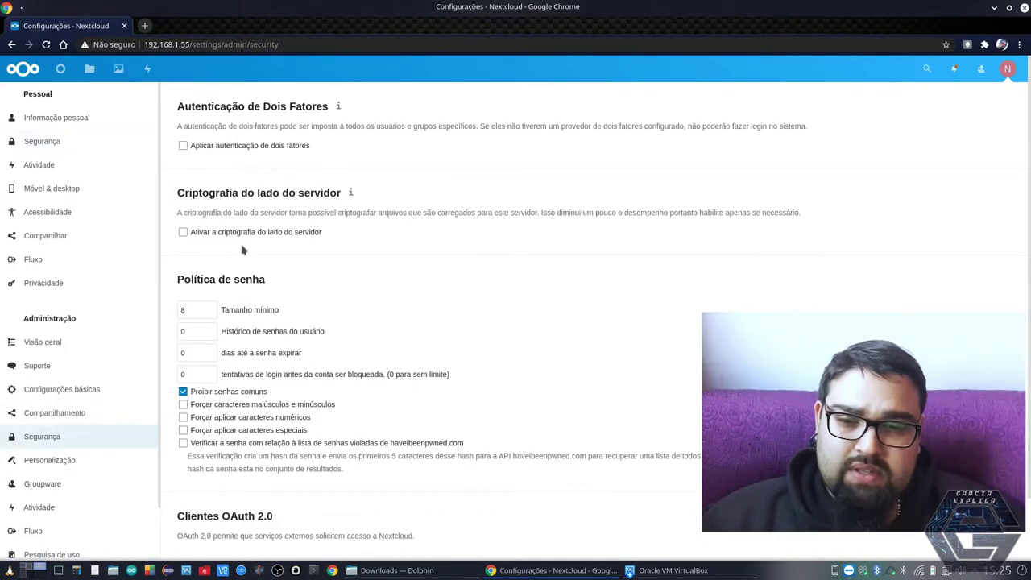
{"action": "left_click", "coordinate": [1007, 68]}
{"action": "left_click", "coordinate": [984, 208]}
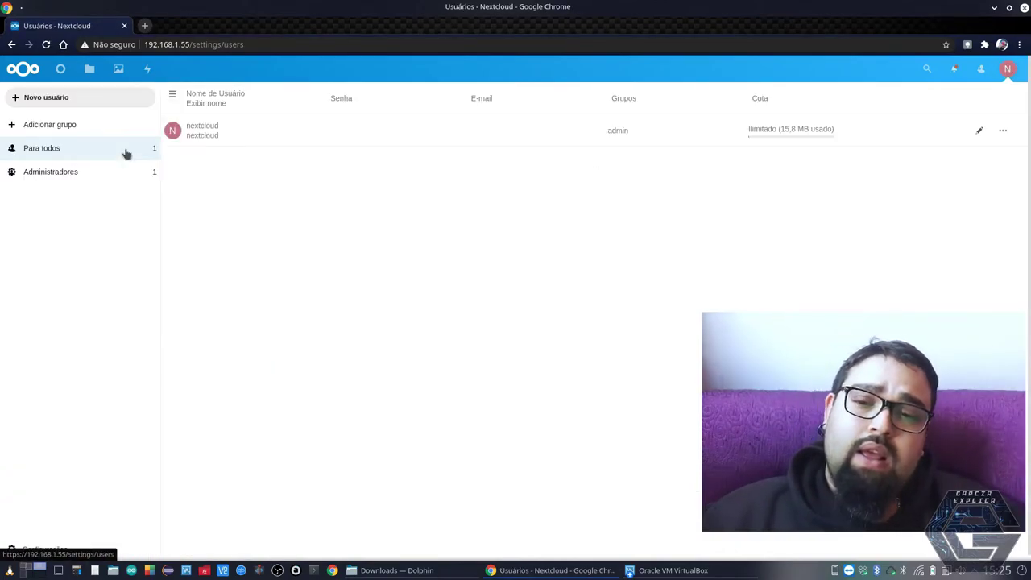
Create a new group named garciaexplica
{"action": "left_click", "coordinate": [44, 127]}
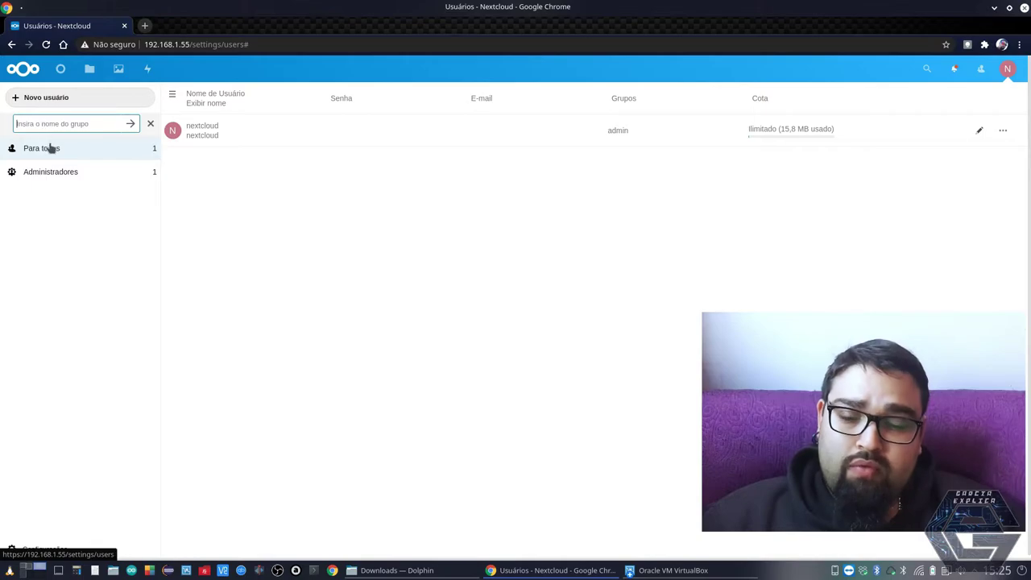
{"action": "type", "text": "garciaexp"}
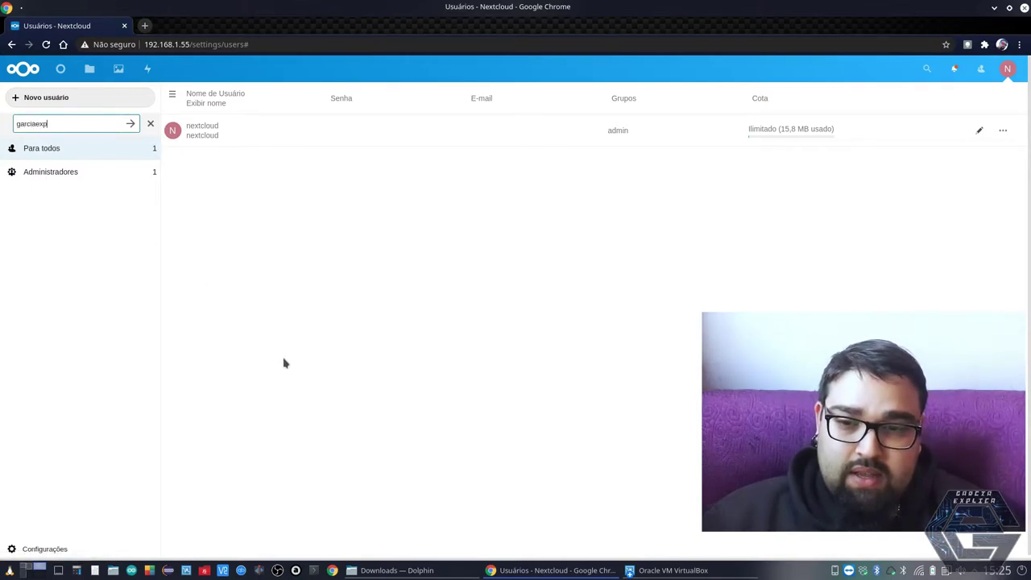
{"action": "type", "text": "lica"}
{"action": "key", "text": "Return"}
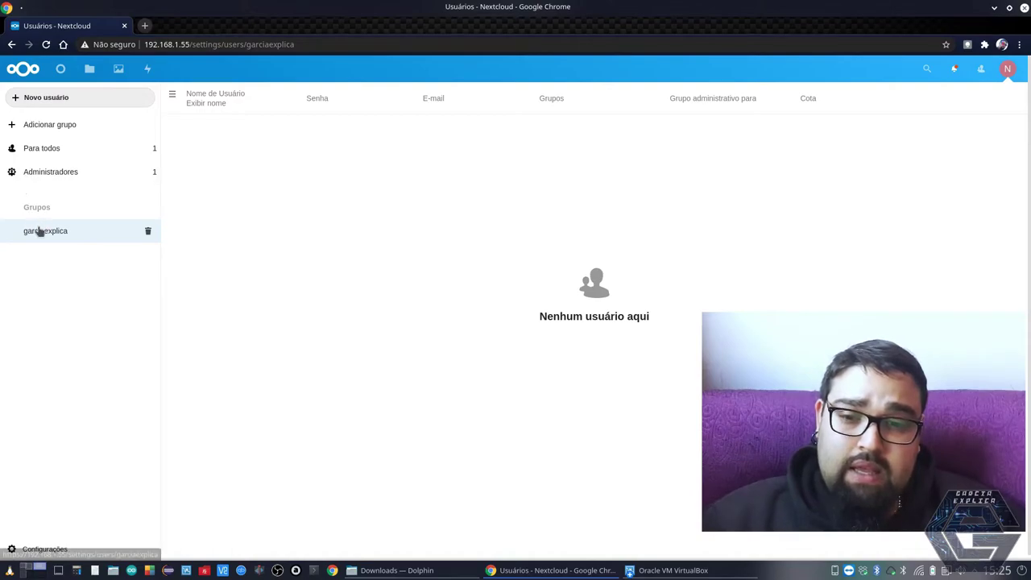
Start a new user, entering its username, display name and password
{"action": "left_click", "coordinate": [118, 102]}
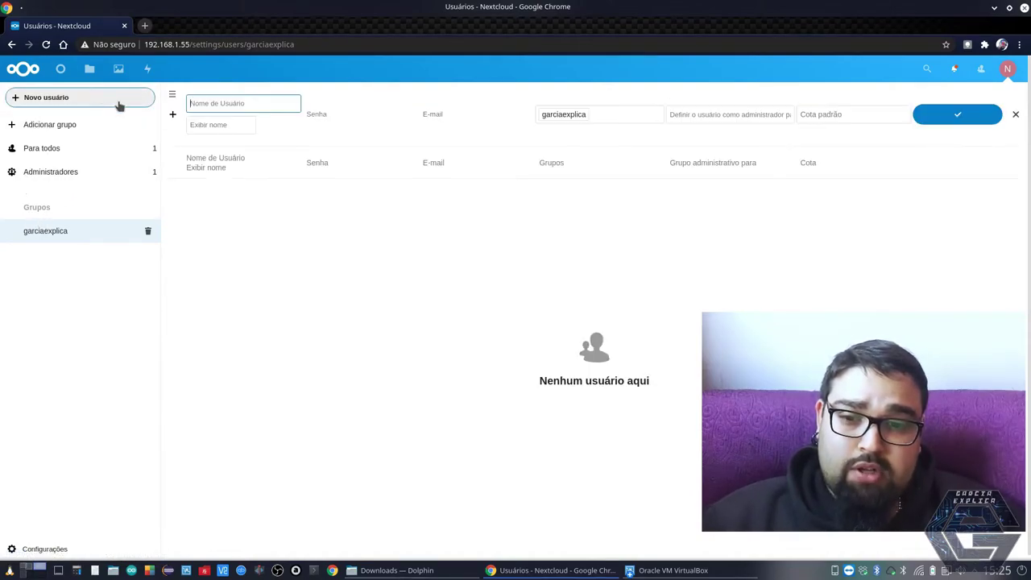
{"action": "type", "text": "ga"}
{"action": "mouse_move", "coordinate": [644, 570]}
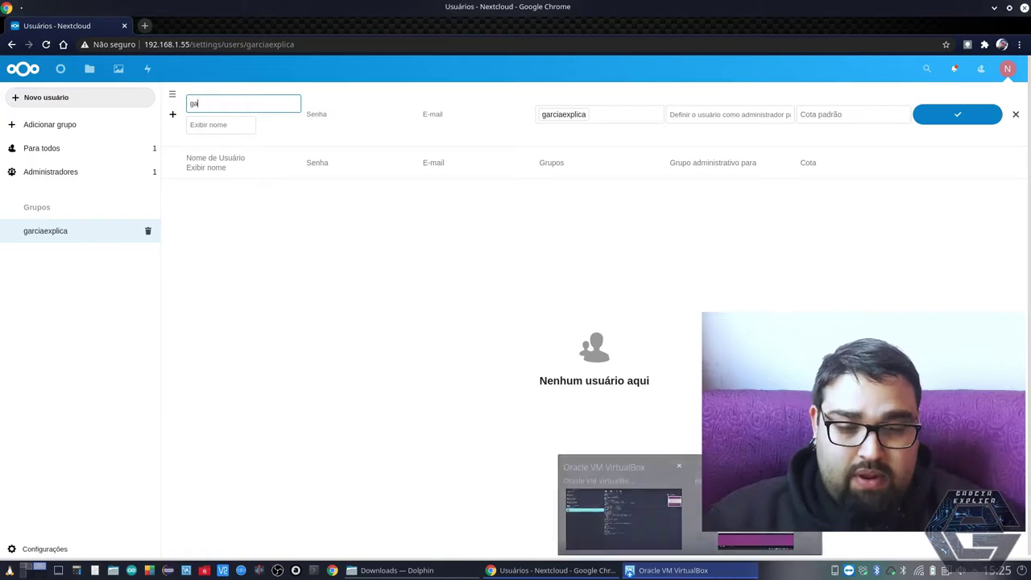
{"action": "type", "text": "rcia"}
{"action": "key", "text": "Tab"}
{"action": "type", "text": "fa"}
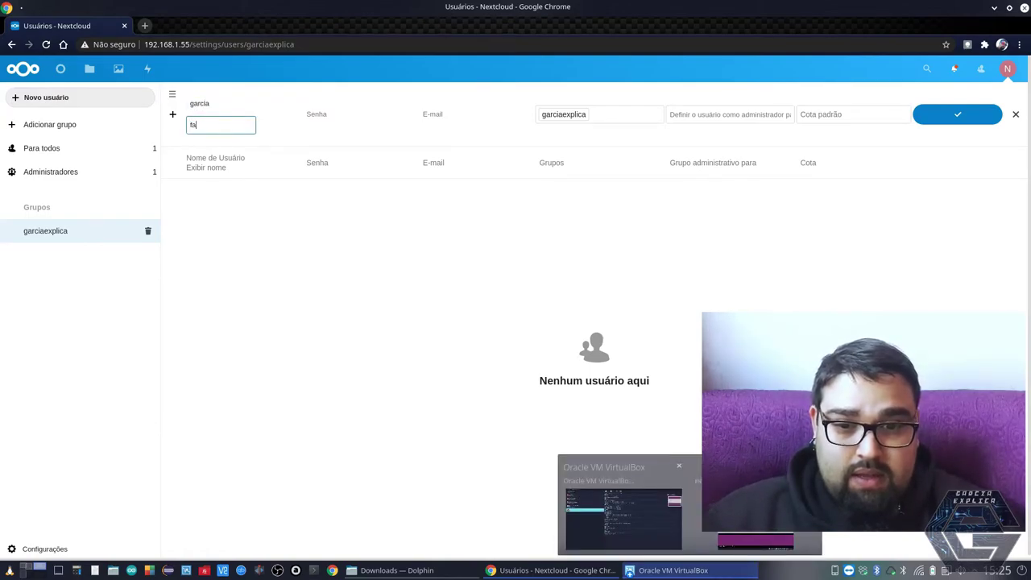
{"action": "type", "text": "a"}
{"action": "key", "text": "Tab"}
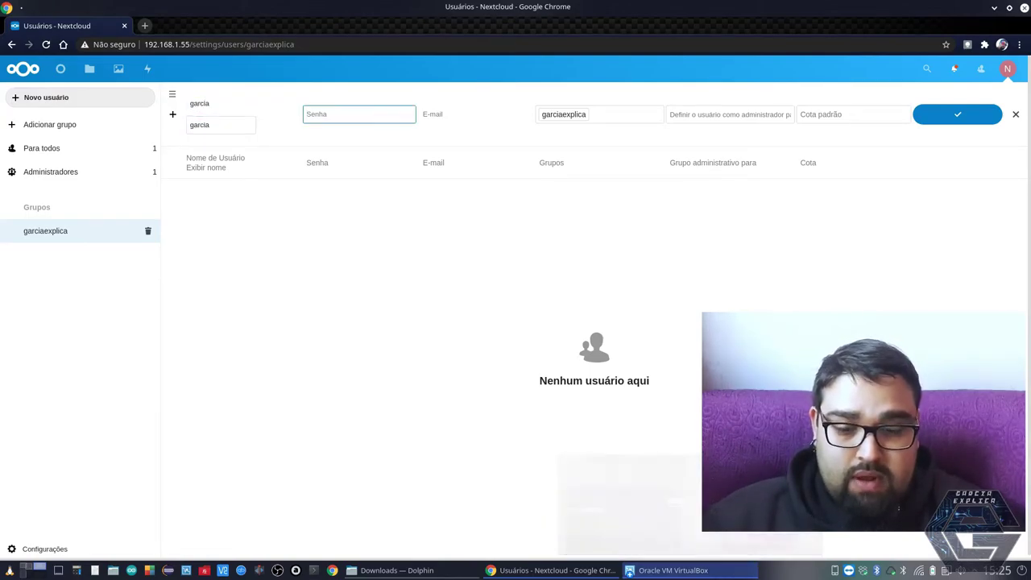
{"action": "type", "text": "123"}
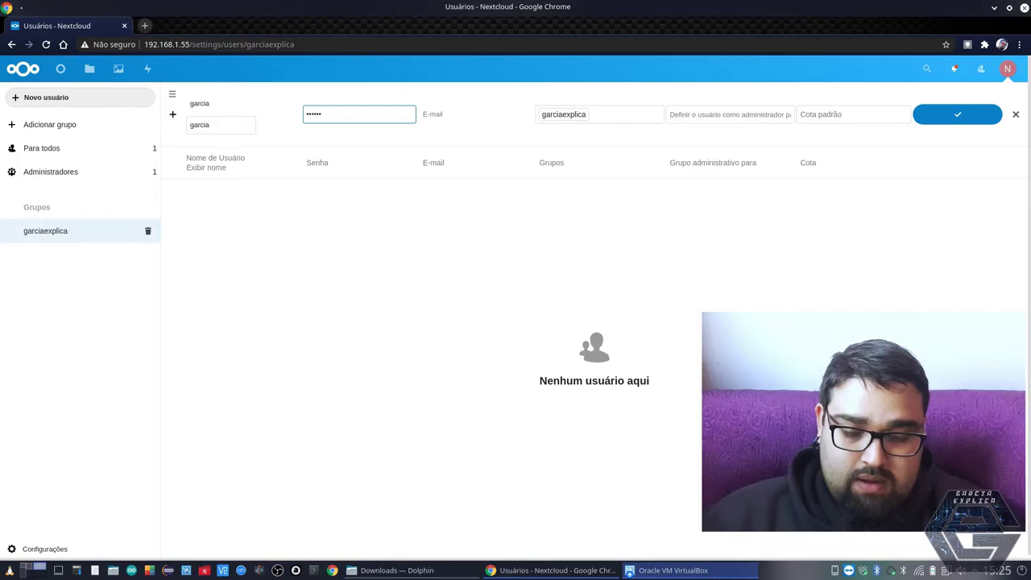
{"action": "key", "text": "Tab"}
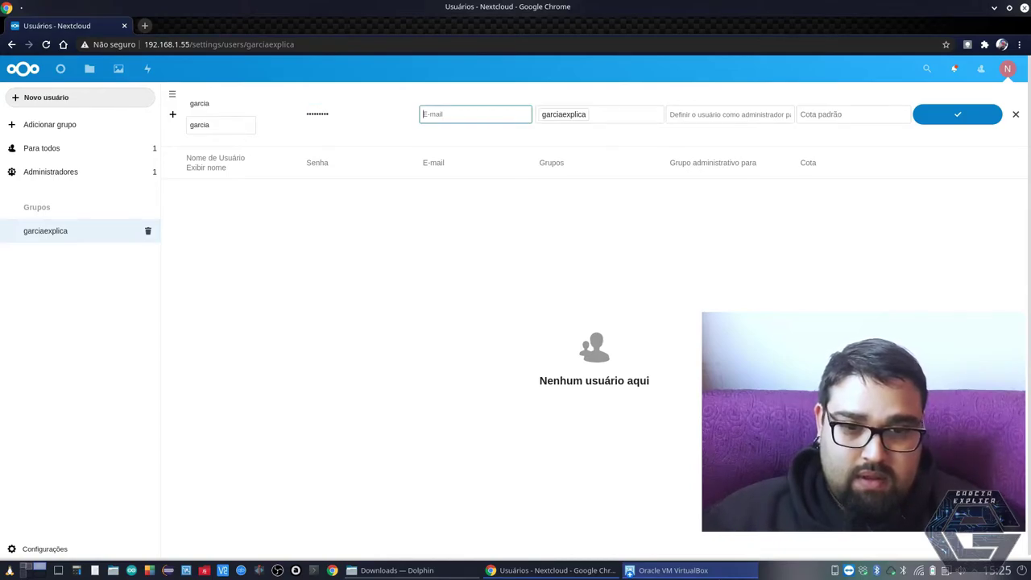
{"action": "key", "text": "Tab"}
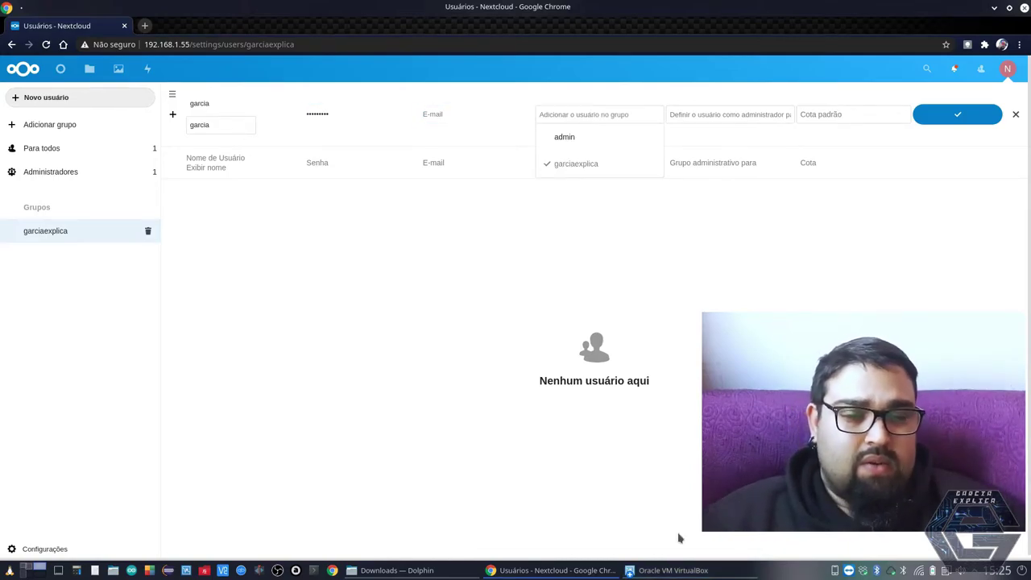
Put the new user in the garciaexplica group only, not admin
{"action": "left_click", "coordinate": [577, 138]}
{"action": "left_click", "coordinate": [575, 165]}
{"action": "left_click", "coordinate": [607, 237]}
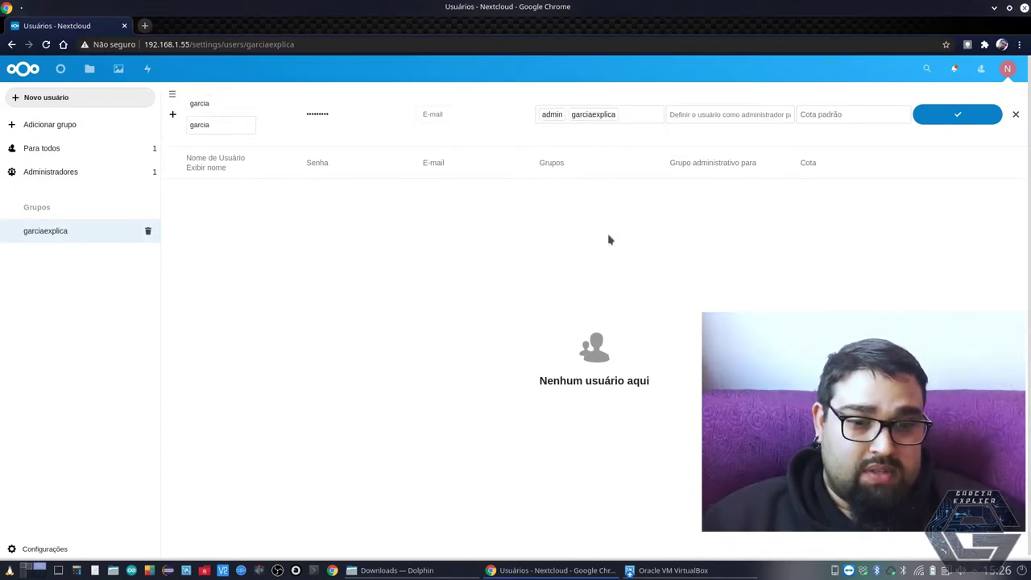
{"action": "left_click", "coordinate": [630, 119]}
{"action": "left_click", "coordinate": [638, 142]}
{"action": "left_click", "coordinate": [591, 252]}
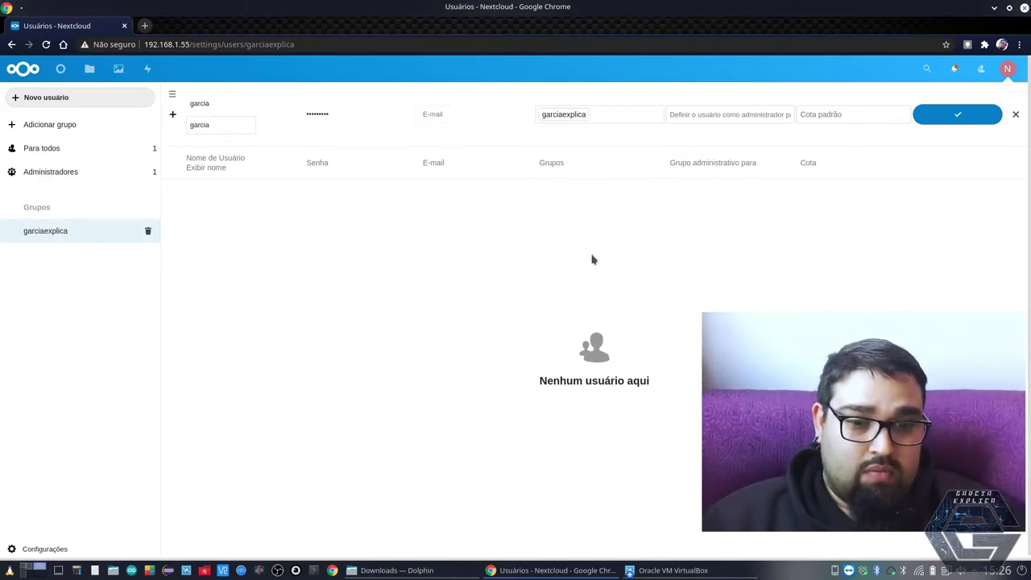
{"action": "left_click", "coordinate": [697, 116]}
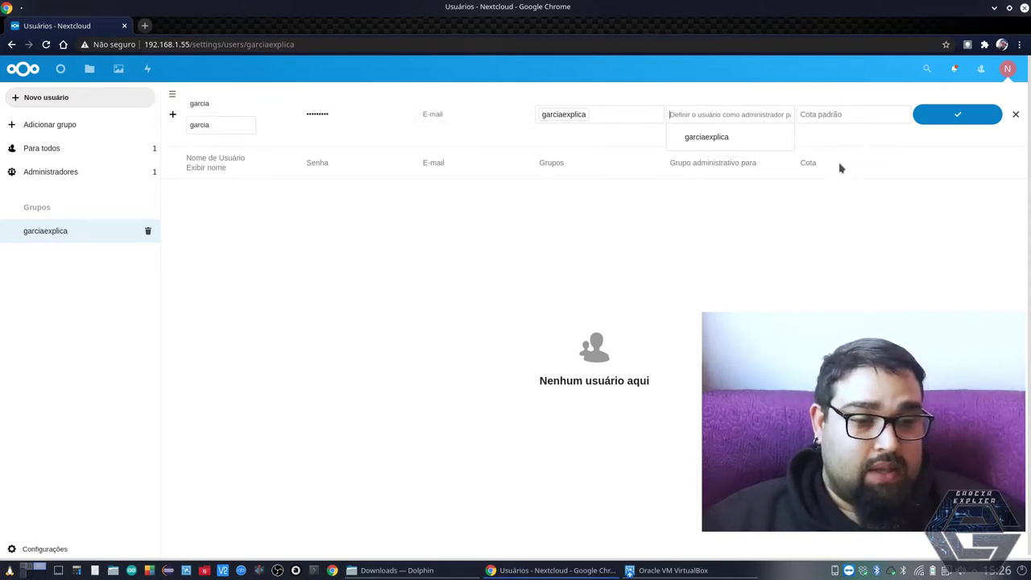
Keep the default storage quota (Cota padrão) and create the user
{"action": "left_click", "coordinate": [823, 115]}
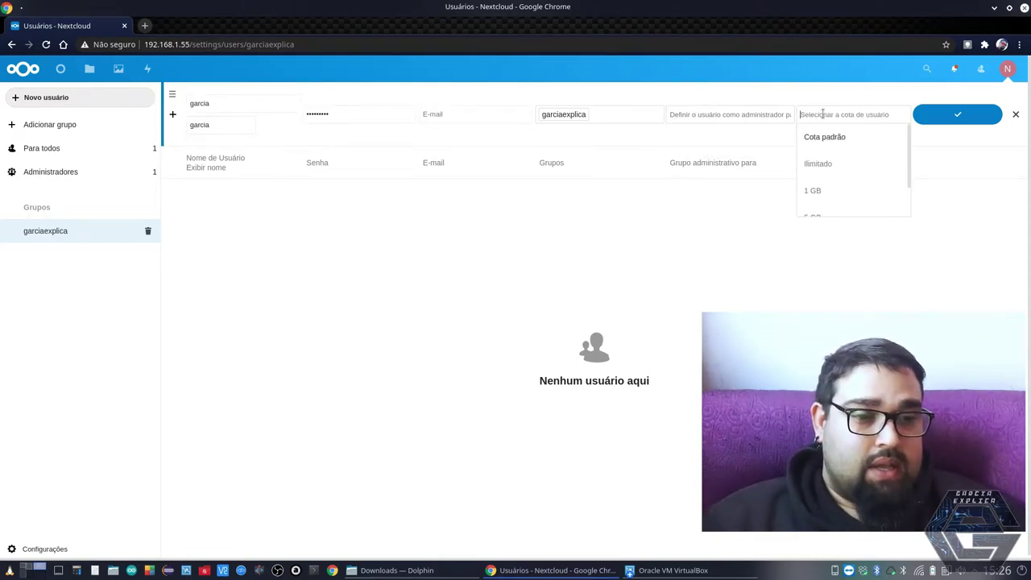
{"action": "scroll", "coordinate": [828, 182], "scroll_direction": "down", "scroll_amount": 1}
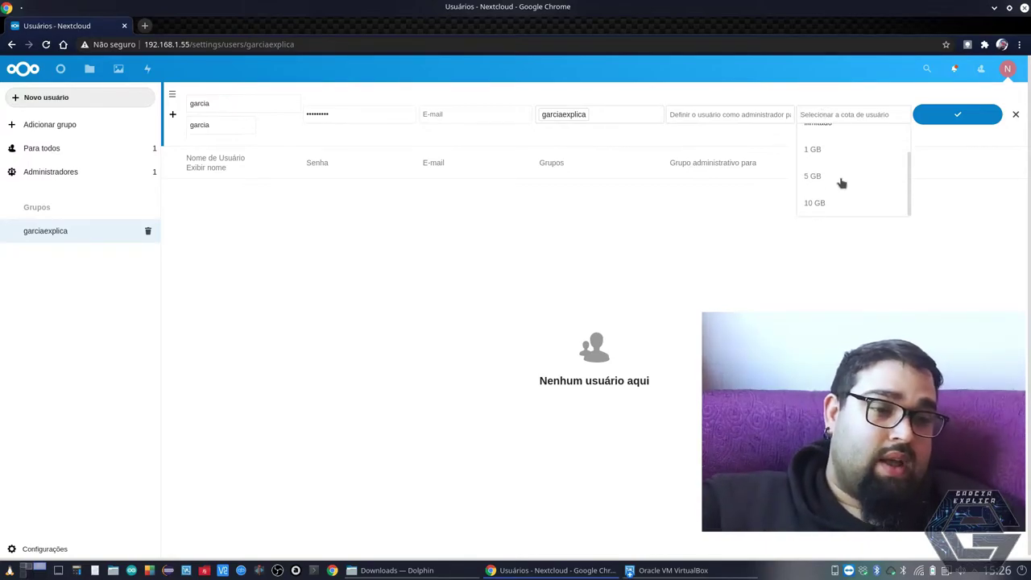
{"action": "scroll", "coordinate": [841, 183], "scroll_direction": "up", "scroll_amount": 1}
{"action": "scroll", "coordinate": [841, 182], "scroll_direction": "up", "scroll_amount": 1}
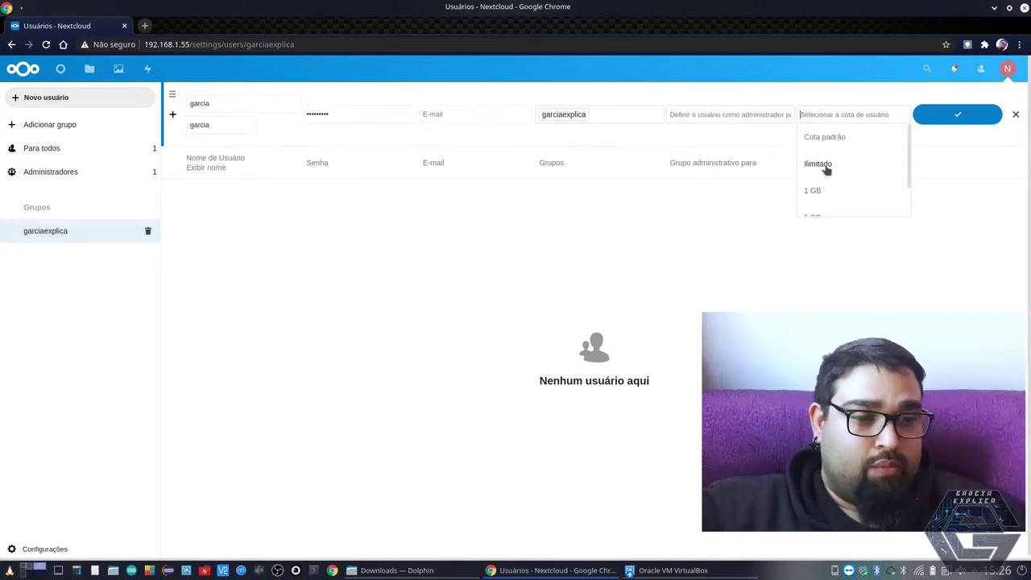
{"action": "left_click", "coordinate": [821, 137]}
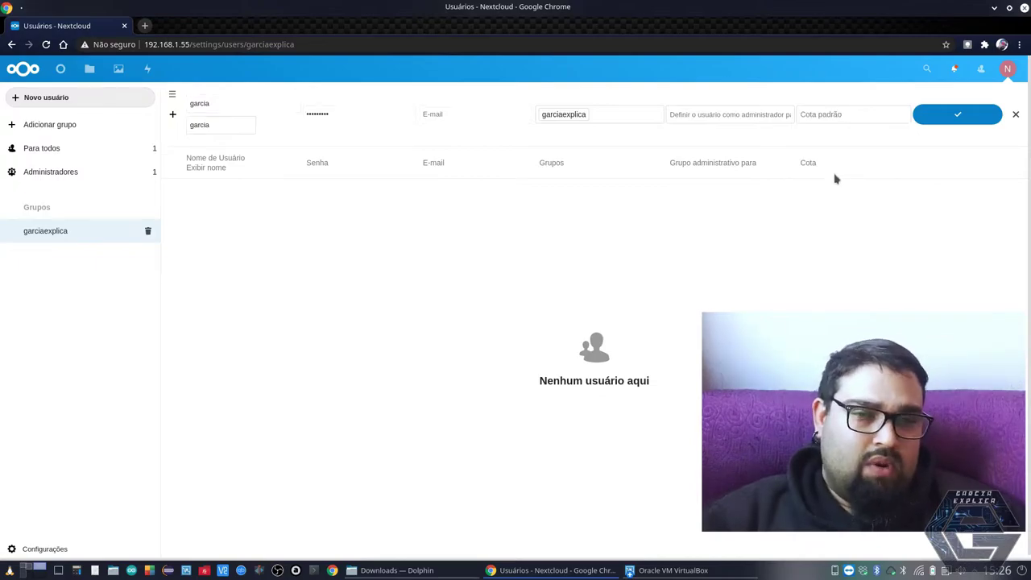
{"action": "left_click", "coordinate": [952, 114]}
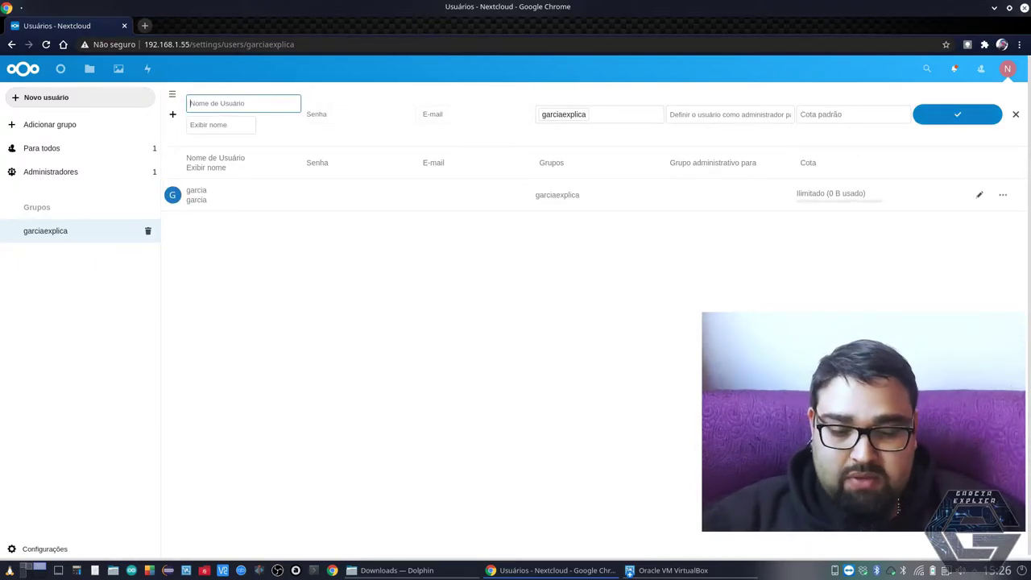
Fill username and display name 'explica', enter a password and submit the user
{"action": "type", "text": "explica"}
{"action": "key", "text": "Tab"}
{"action": "type", "text": "explica"}
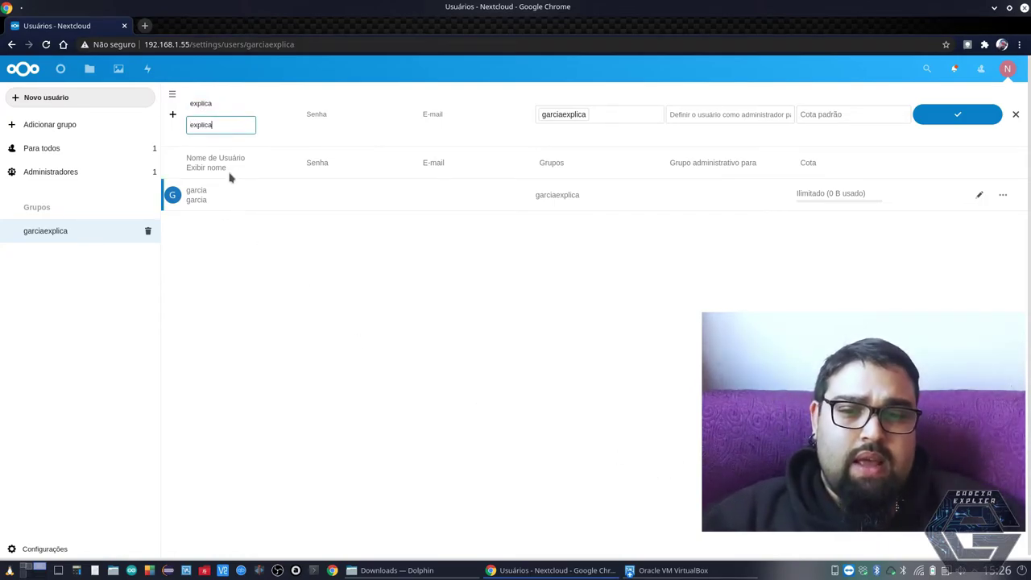
{"action": "left_click_drag", "start_coordinate": [219, 106], "coordinate": [185, 109]}
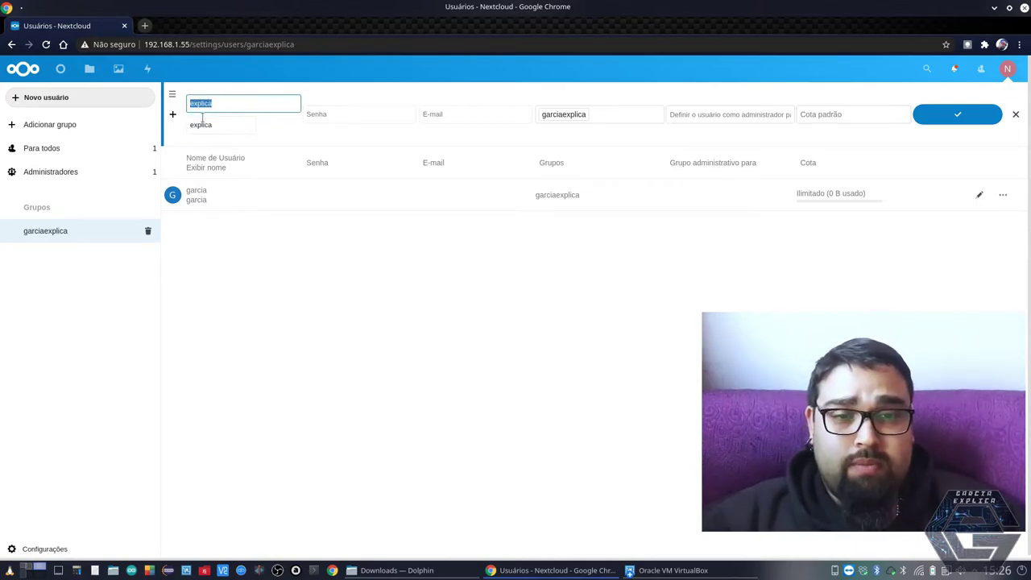
{"action": "left_click_drag", "start_coordinate": [215, 125], "coordinate": [181, 129]}
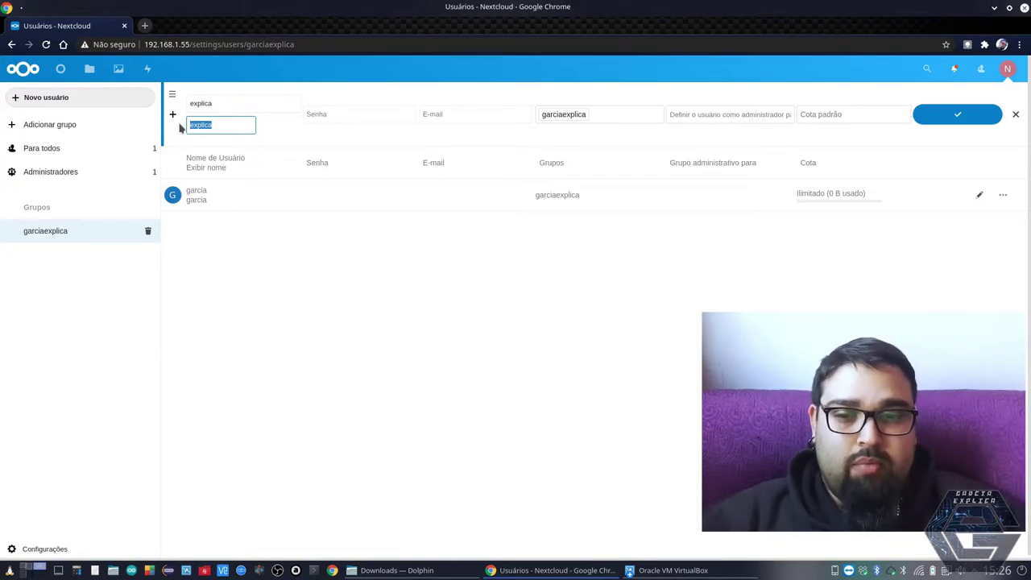
{"action": "left_click", "coordinate": [321, 113]}
{"action": "type", "text": "explica123456"}
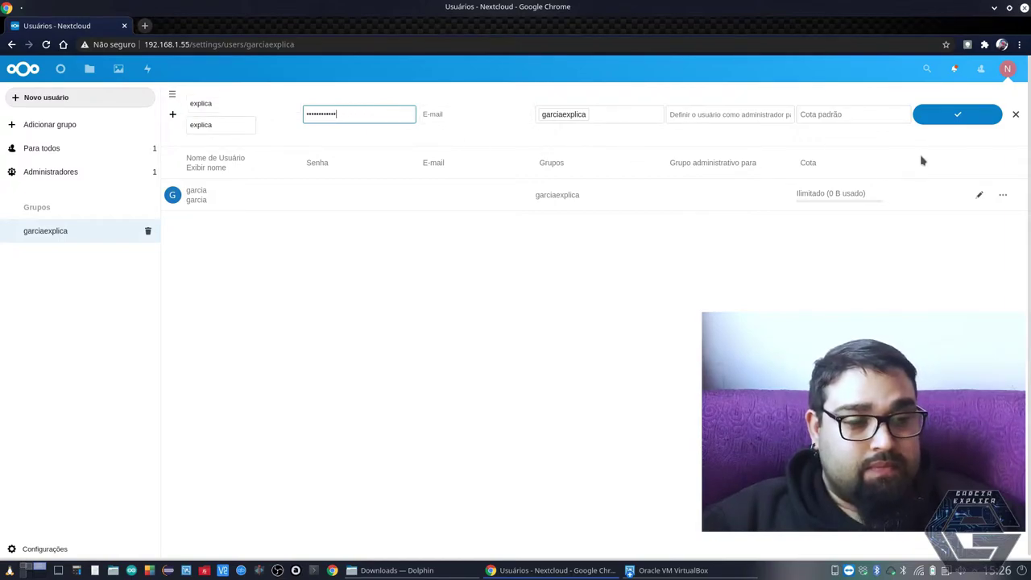
{"action": "key", "text": "Return"}
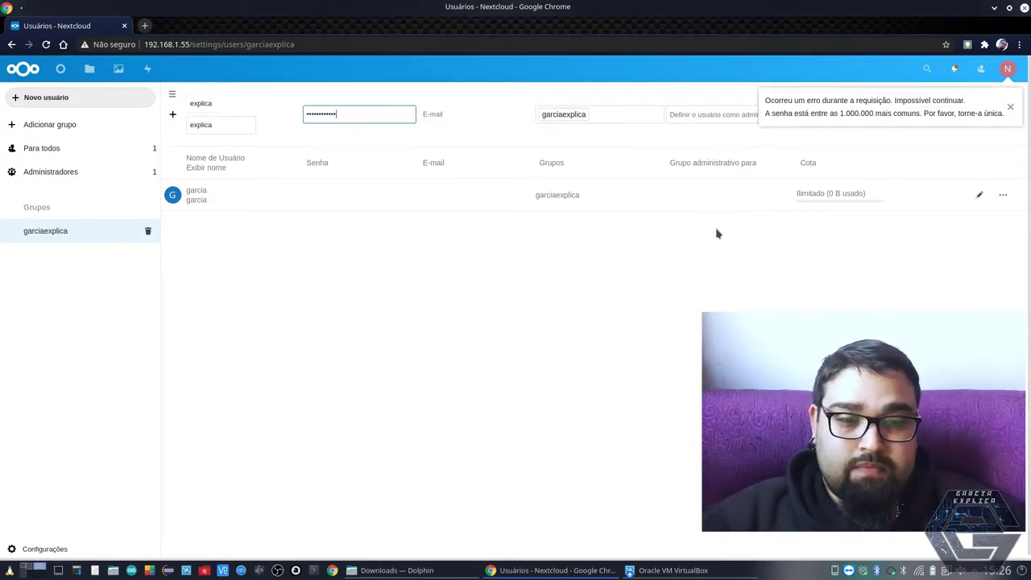
Replace the rejected common password, dismiss the error and resubmit the user
{"action": "key", "text": "ctrl+a"}
{"action": "type", "text": "••"}
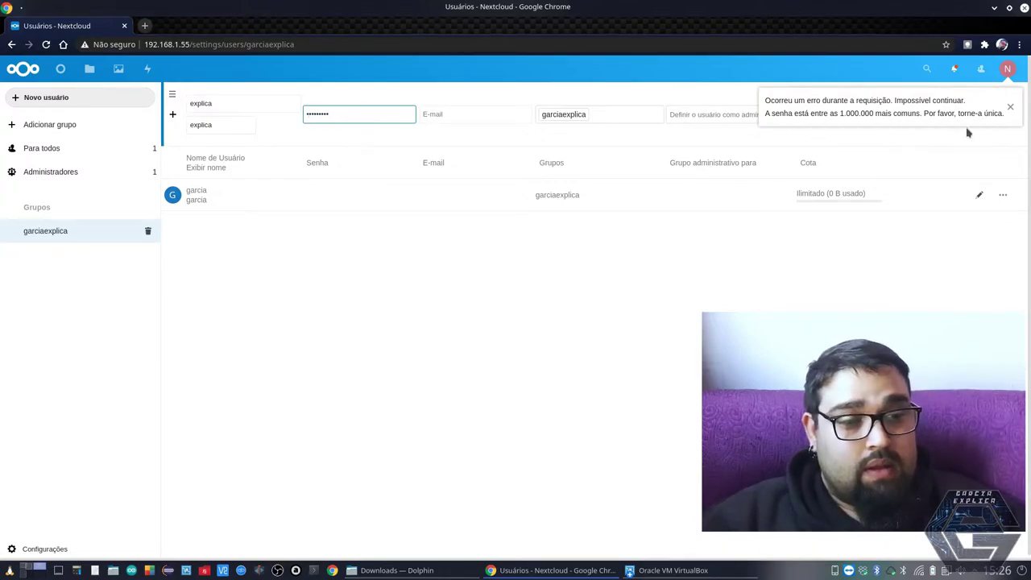
{"action": "left_click", "coordinate": [1005, 111]}
{"action": "left_click", "coordinate": [962, 114]}
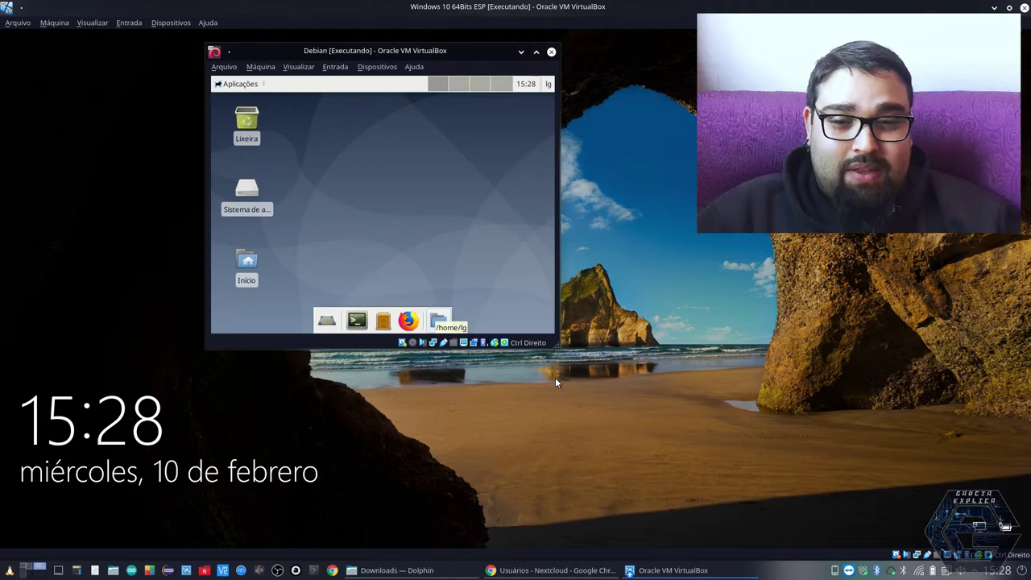
Search the web for 'nextcloud' in Firefox and scroll through the results
{"action": "left_click", "coordinate": [238, 83]}
{"action": "mouse_move", "coordinate": [274, 185]}
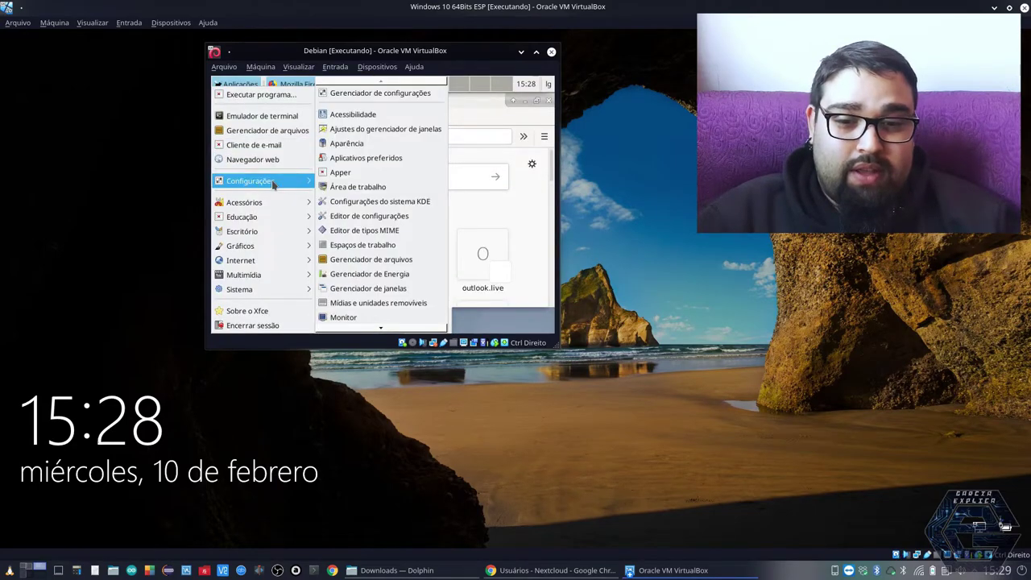
{"action": "mouse_move", "coordinate": [358, 325]}
{"action": "key", "text": "Escape"}
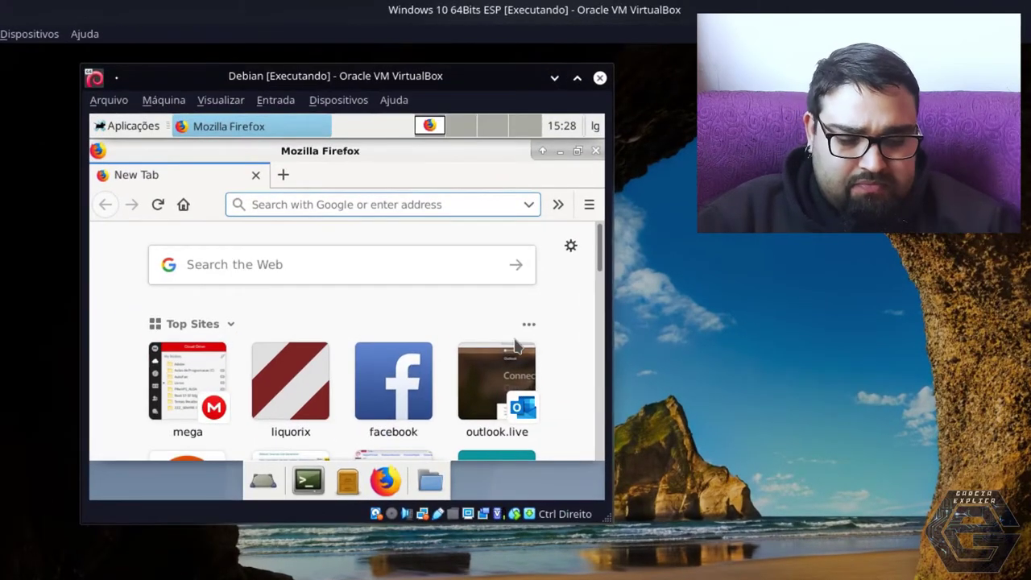
{"action": "type", "text": "nextcloud"}
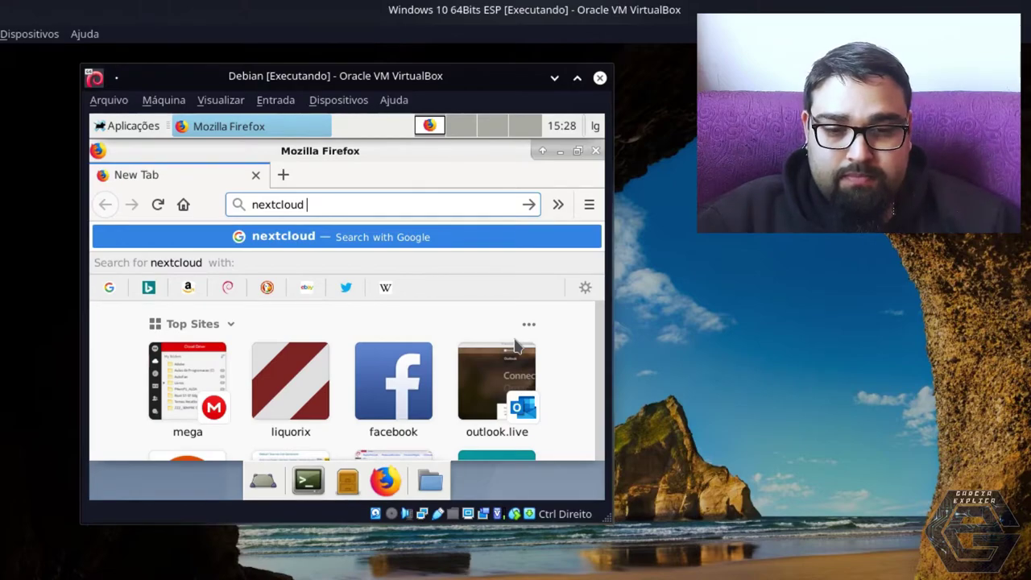
{"action": "key", "text": "Return"}
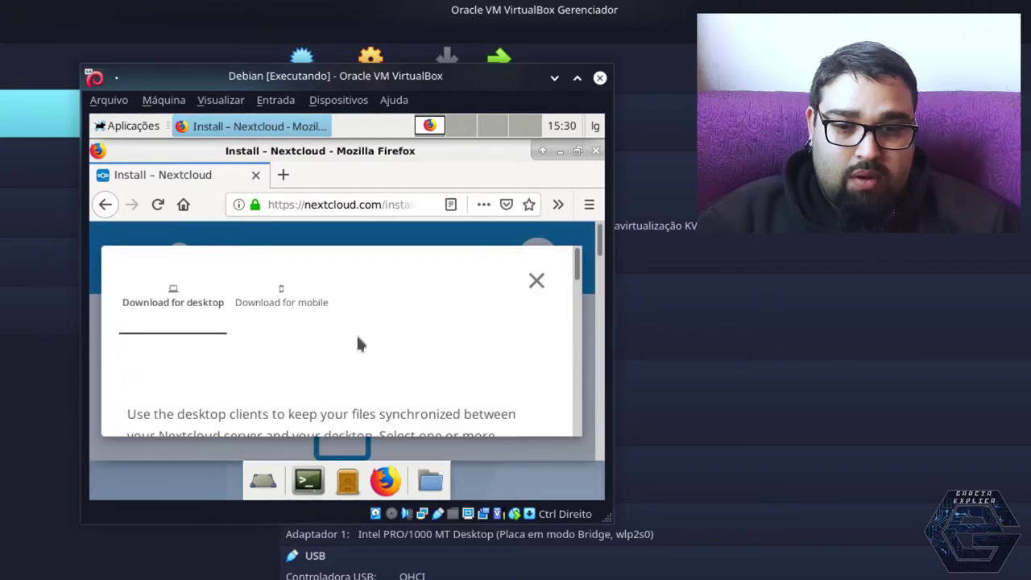
{"action": "scroll", "coordinate": [359, 343], "scroll_direction": "down", "scroll_amount": 3}
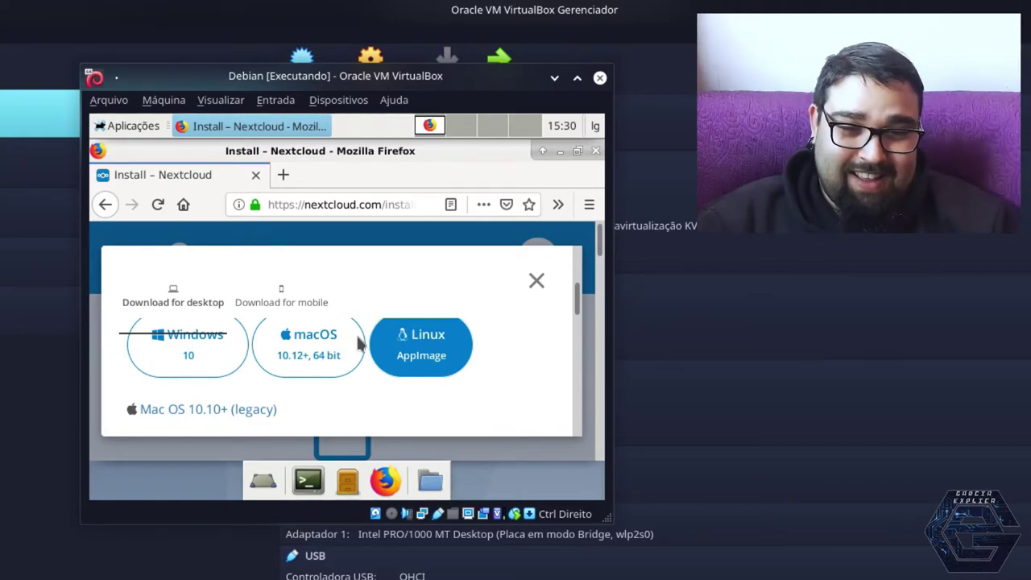
{"action": "scroll", "coordinate": [444, 390], "scroll_direction": "up", "scroll_amount": 1}
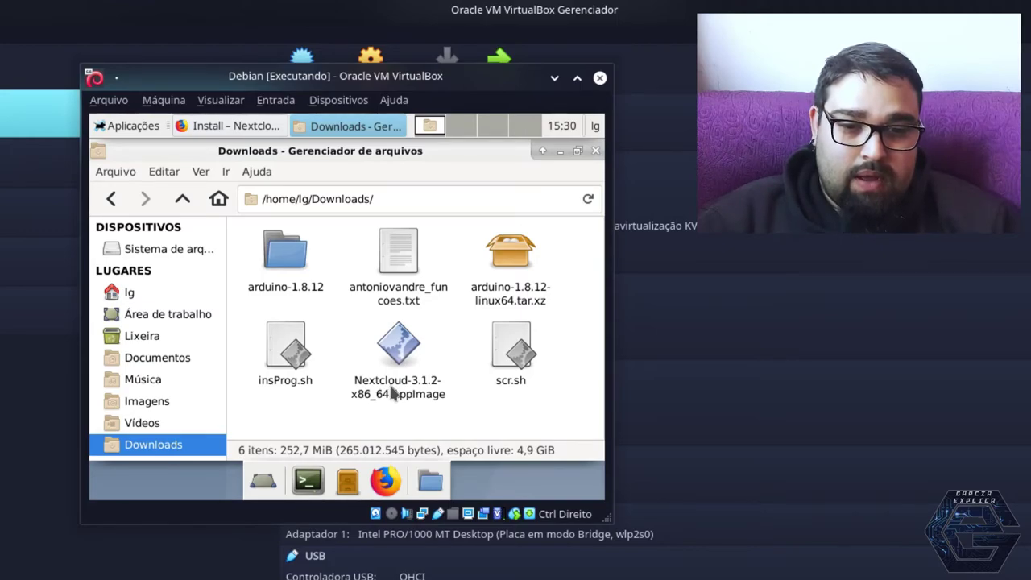
Make Nextcloud-3.1.2-x86_64.AppImage executable with 'sudo chmod +x', entering the sudo password
{"action": "left_click", "coordinate": [393, 392]}
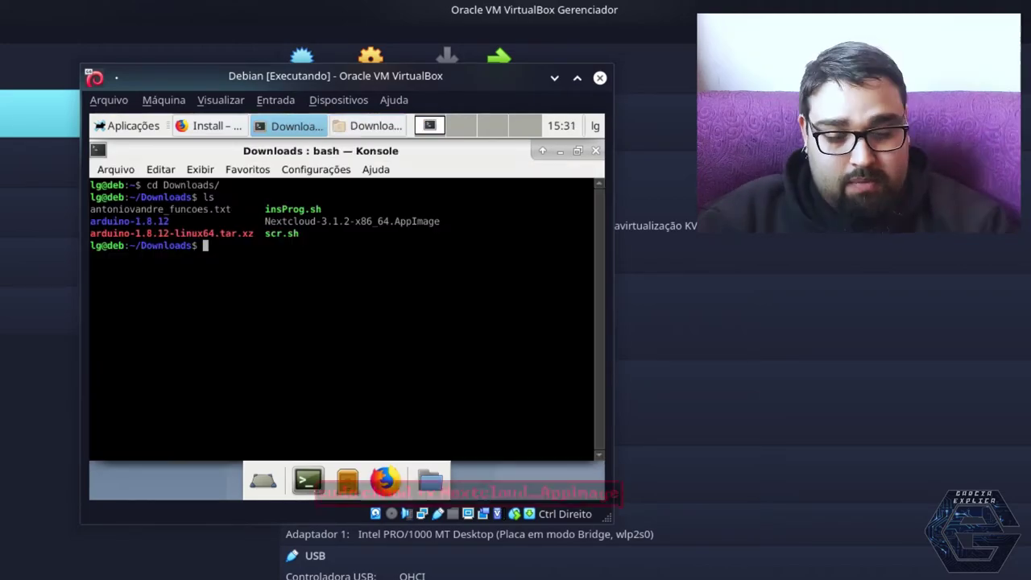
{"action": "type", "text": "sudo chm"}
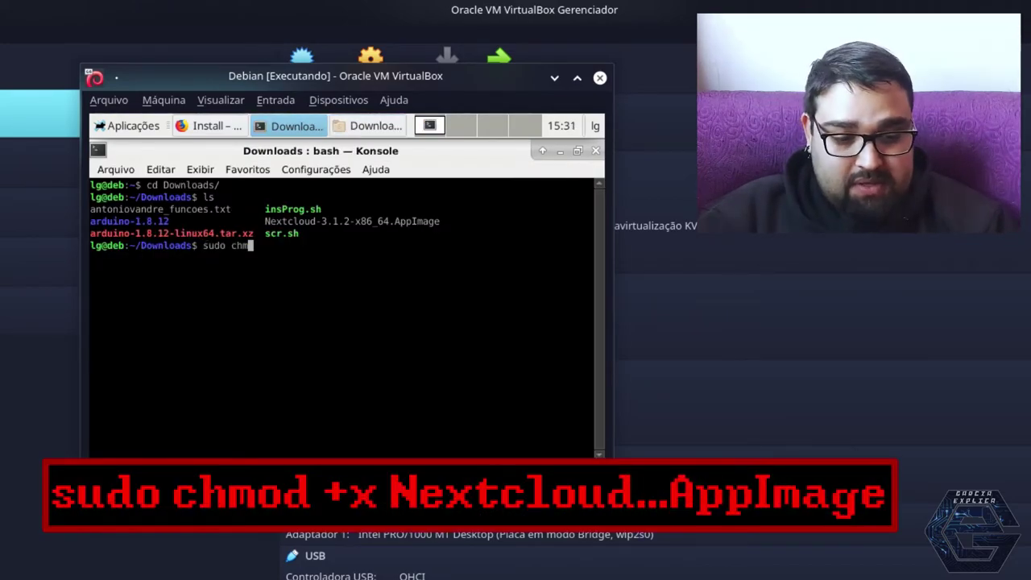
{"action": "type", "text": "od "}
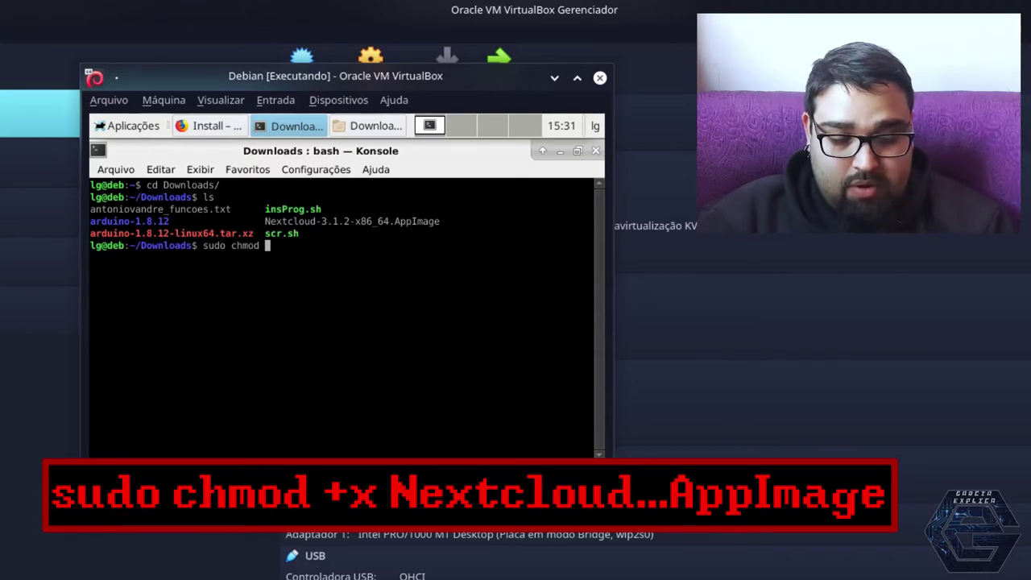
{"action": "type", "text": "+x N"}
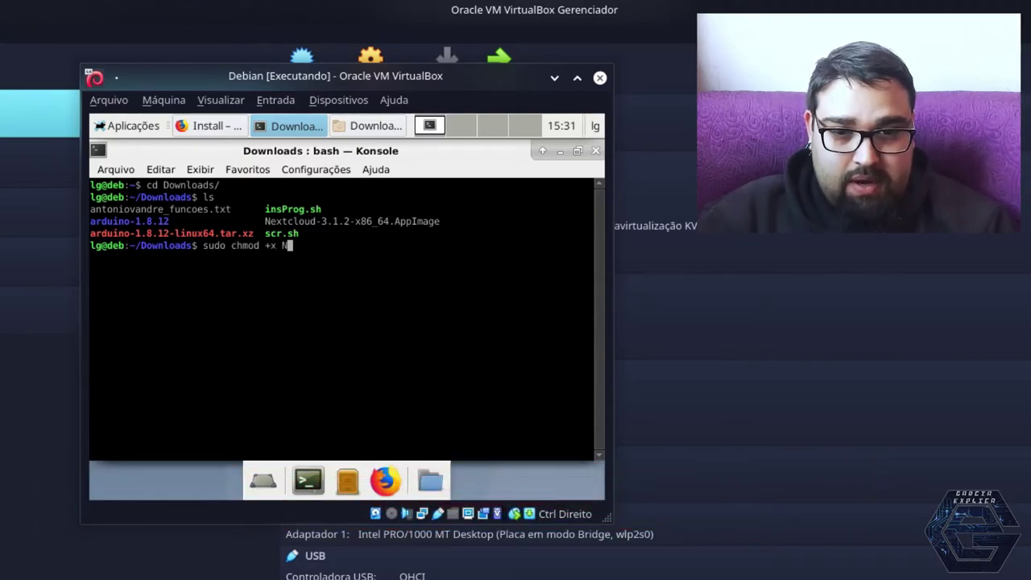
{"action": "key", "text": "Tab"}
{"action": "key", "text": "Return"}
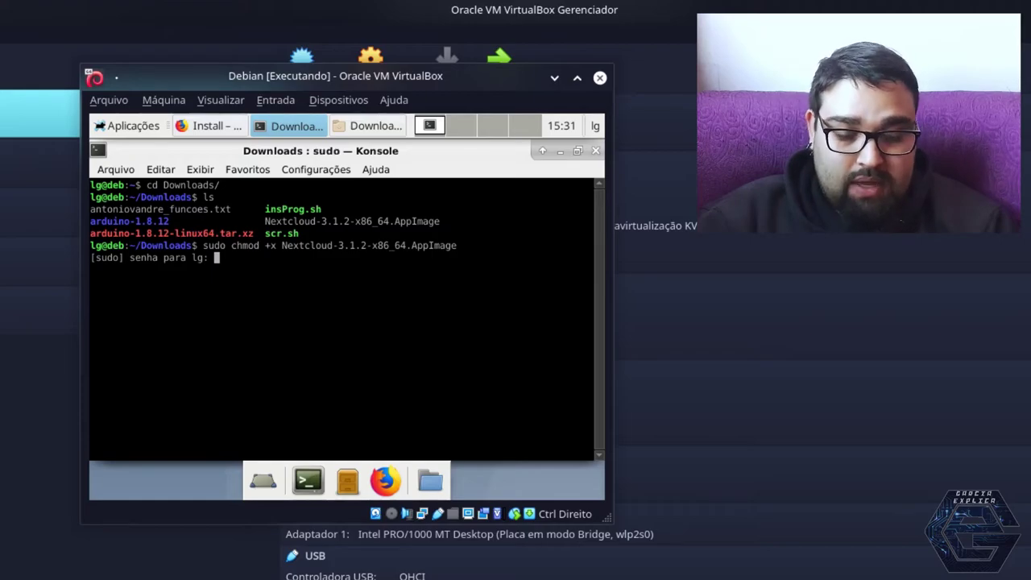
{"action": "key", "text": "Return"}
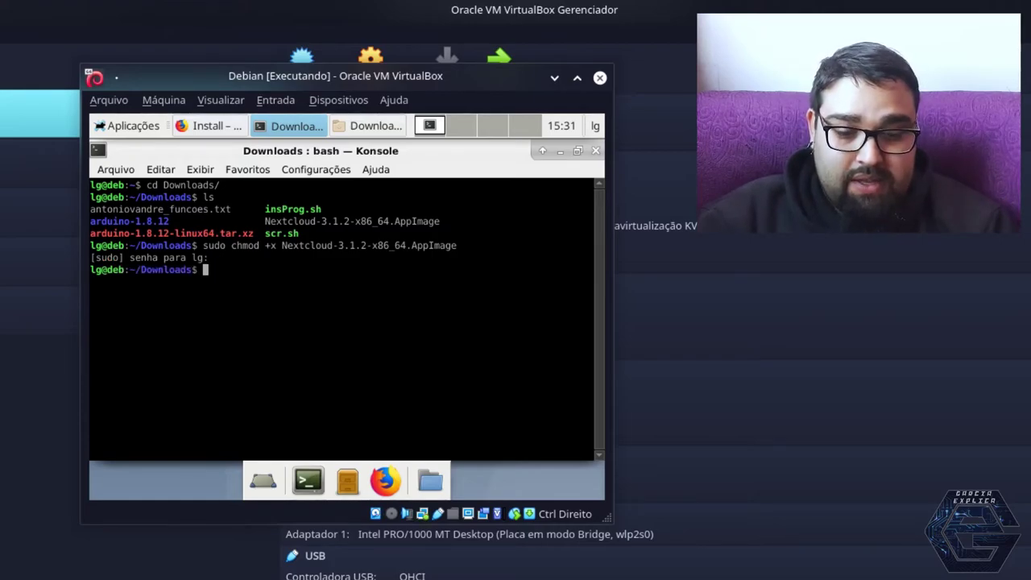
List the Downloads folder and launch ./Nextcloud-3.1.2-x86_64.AppImage
{"action": "type", "text": "ls"}
{"action": "key", "text": "Return"}
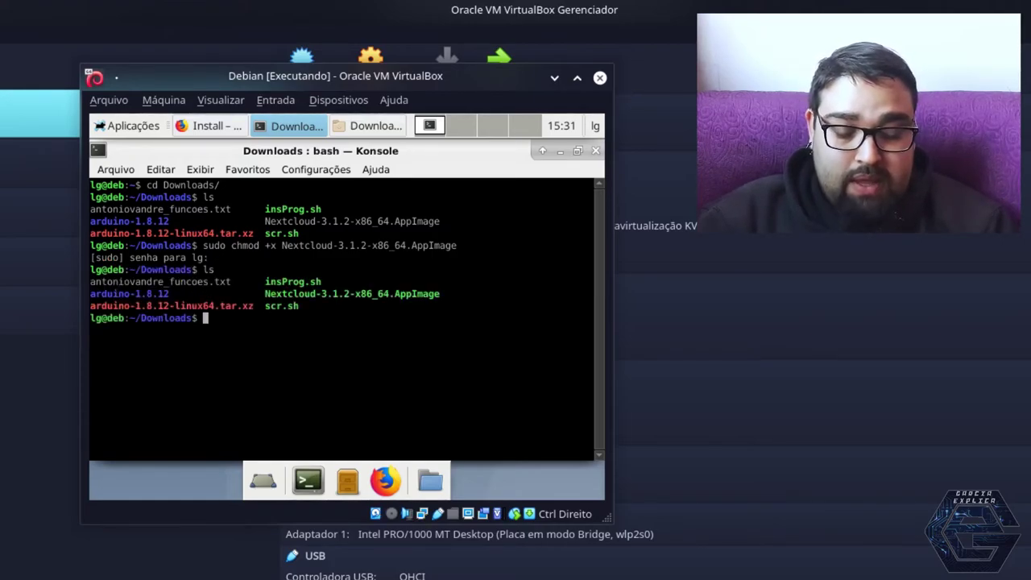
{"action": "type", "text": "./Nextcloud-3.1.2-x86_64.AppImage"}
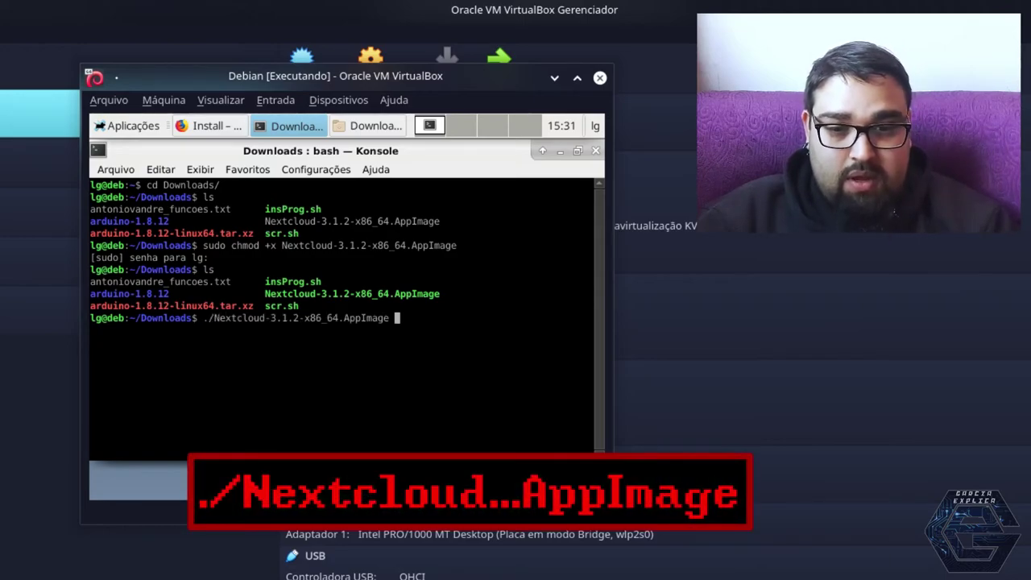
{"action": "key", "text": "Return"}
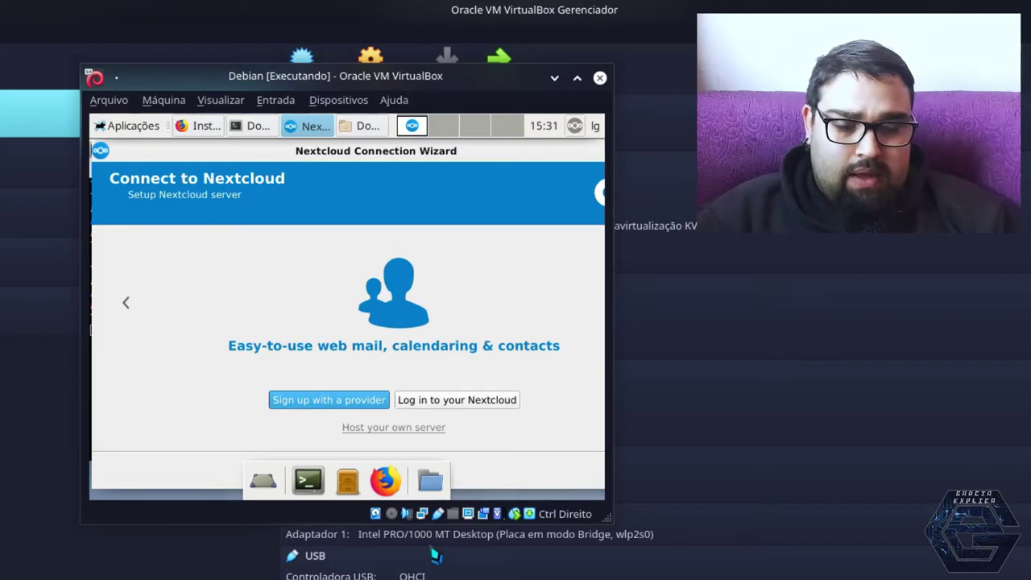
{"action": "left_click", "coordinate": [430, 401]}
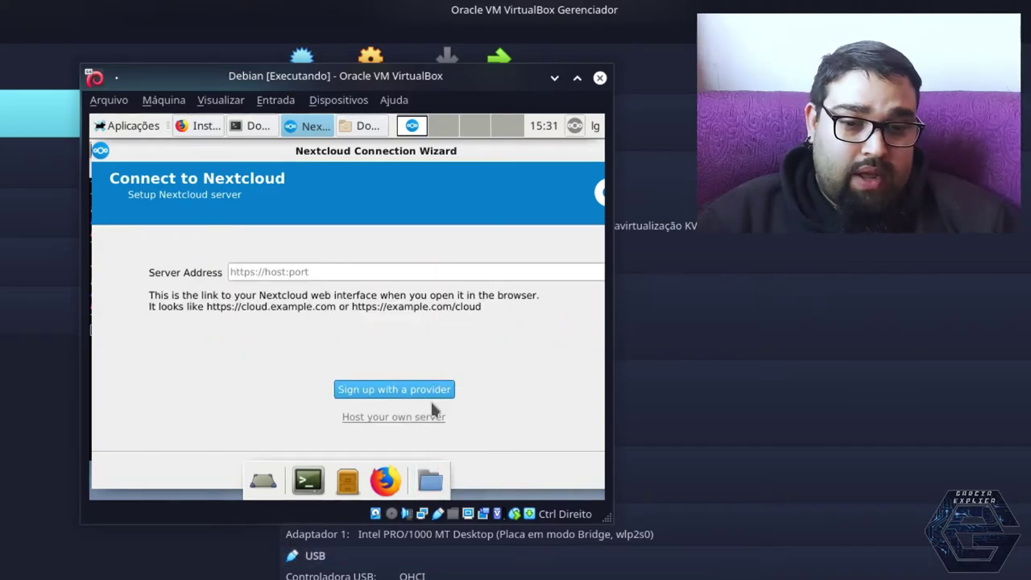
{"action": "left_click", "coordinate": [378, 272]}
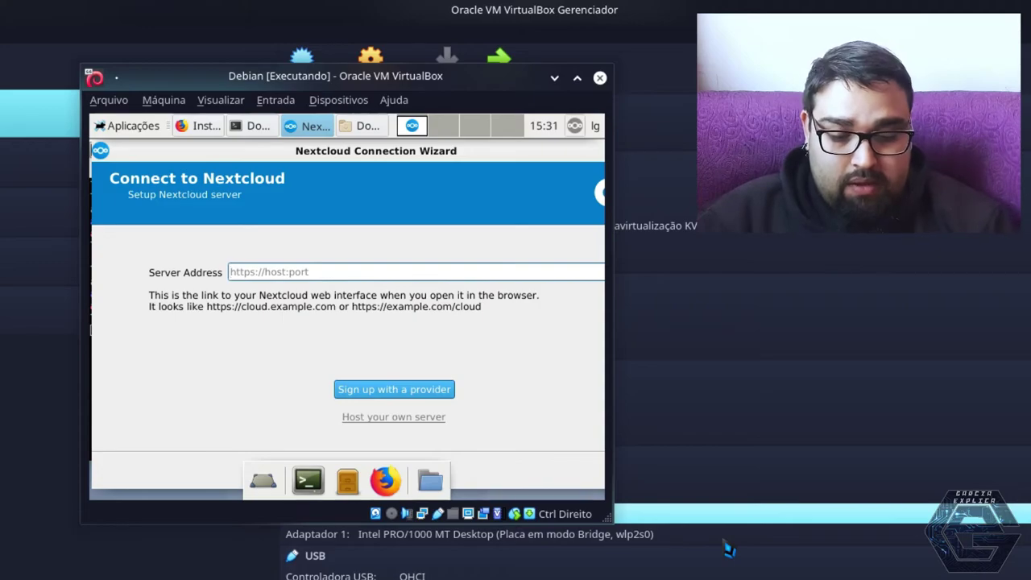
{"action": "type", "text": "http:"}
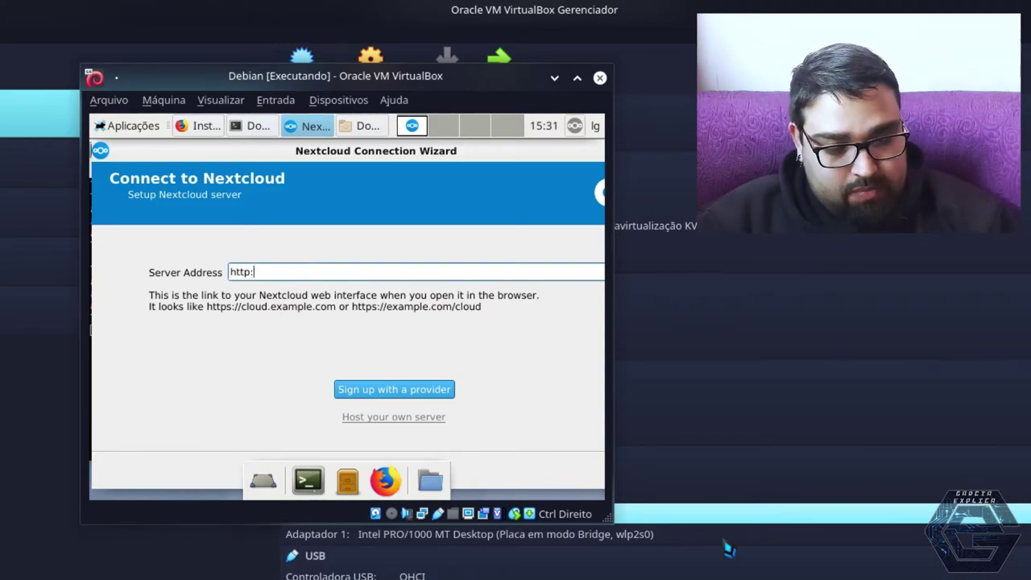
{"action": "type", "text": "//192.168."}
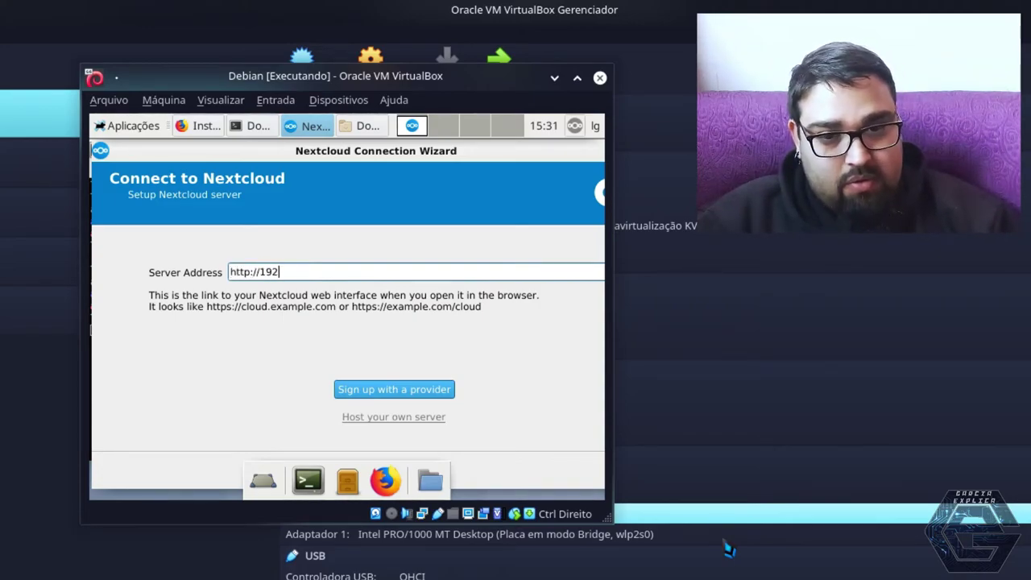
{"action": "type", "text": "1.55"}
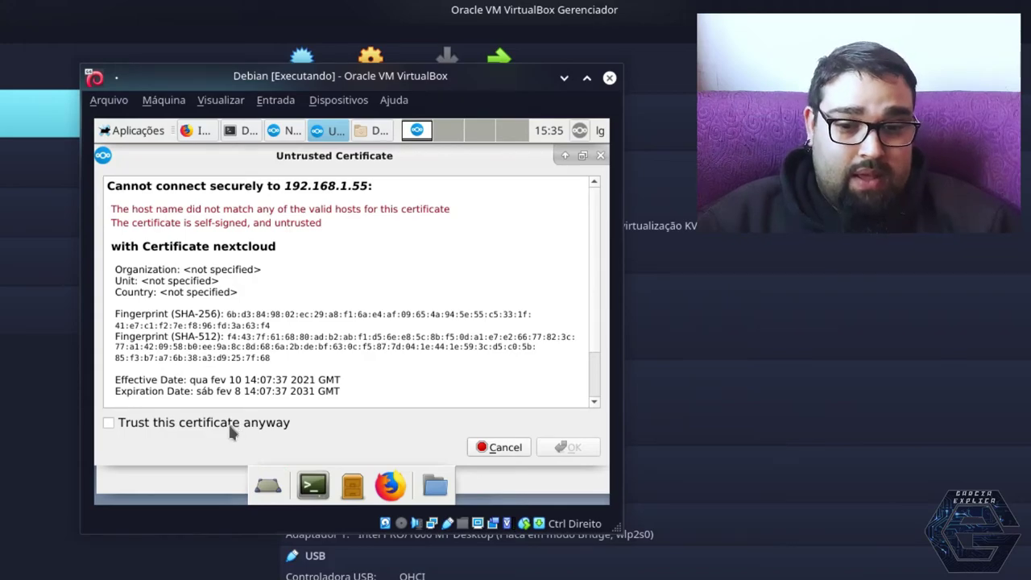
Accept the self-signed certificate risk for 192.168.1.55 and continue to the Nextcloud page
{"action": "left_click", "coordinate": [169, 424]}
{"action": "left_click", "coordinate": [564, 447]}
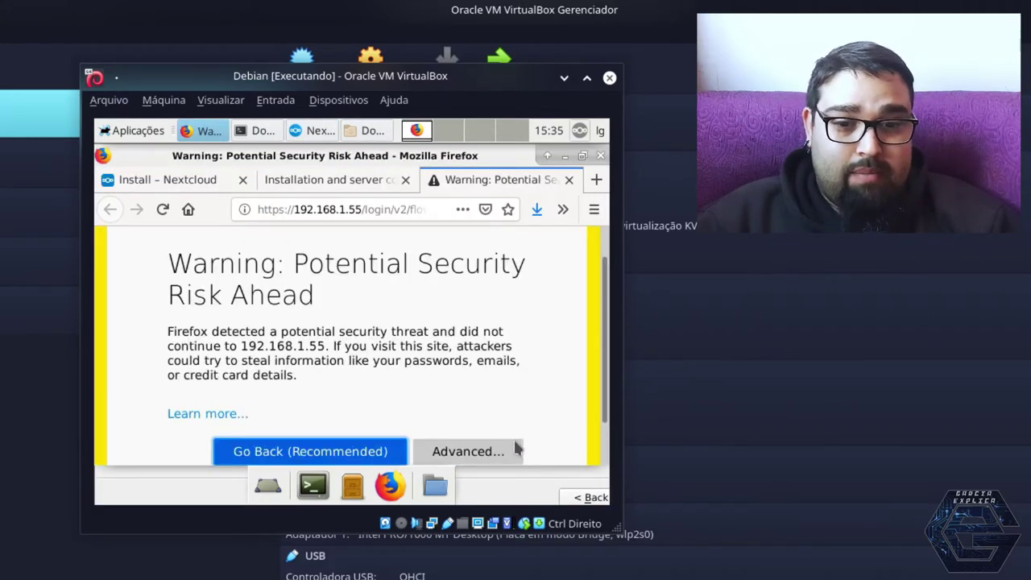
{"action": "scroll", "coordinate": [429, 342], "scroll_direction": "down", "scroll_amount": 1}
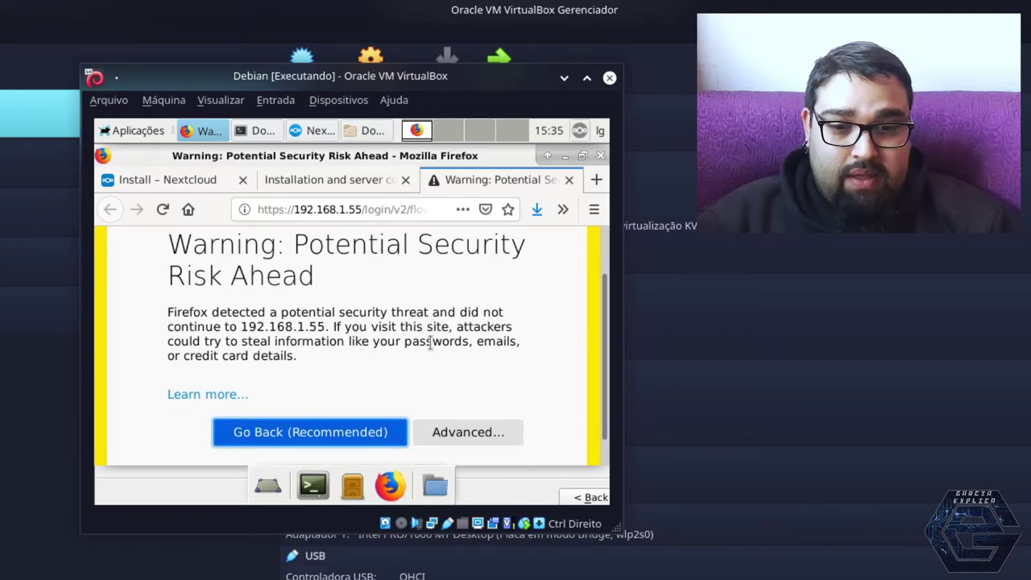
{"action": "left_click", "coordinate": [443, 410]}
{"action": "scroll", "coordinate": [417, 331], "scroll_direction": "down", "scroll_amount": 5}
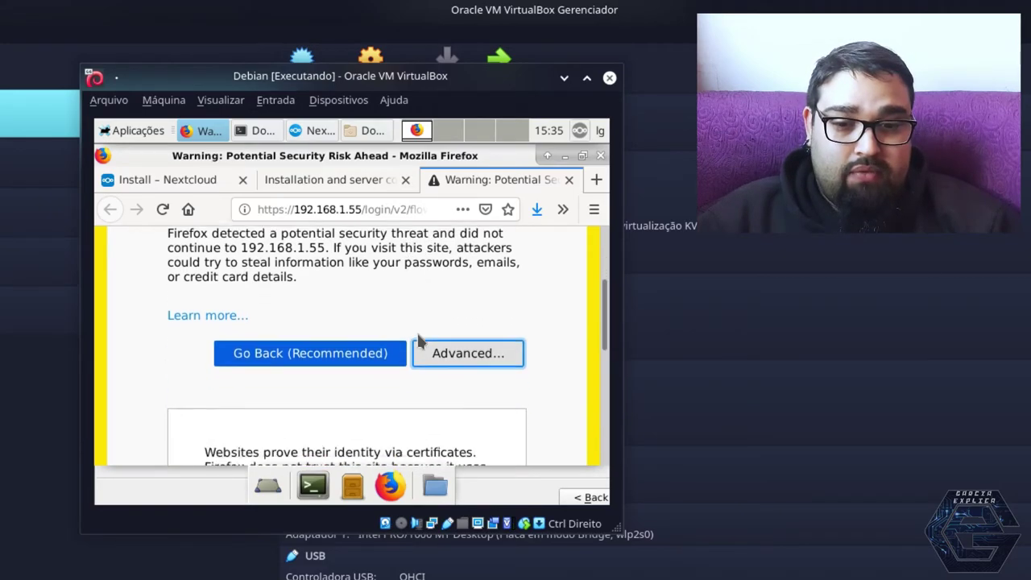
{"action": "scroll", "coordinate": [418, 331], "scroll_direction": "up", "scroll_amount": 4}
{"action": "scroll", "coordinate": [431, 330], "scroll_direction": "down", "scroll_amount": 6}
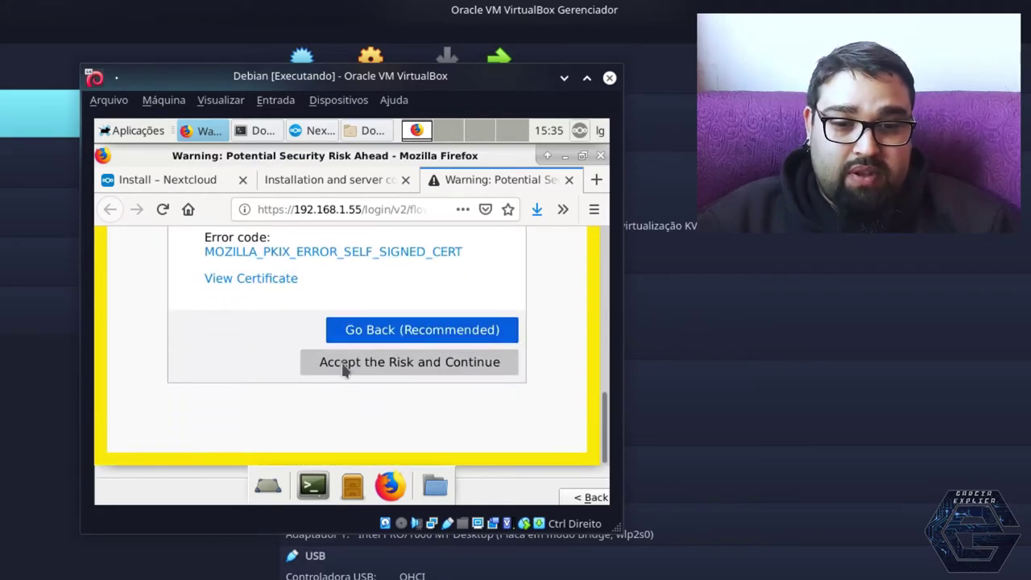
{"action": "left_click", "coordinate": [339, 369]}
{"action": "left_click", "coordinate": [336, 366]}
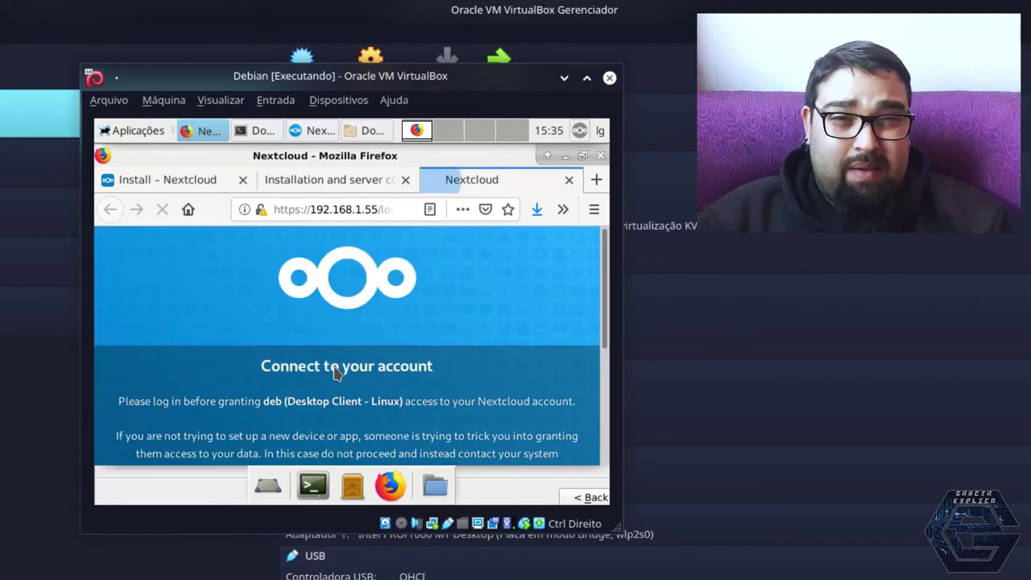
{"action": "scroll", "coordinate": [336, 372], "scroll_direction": "down", "scroll_amount": 4}
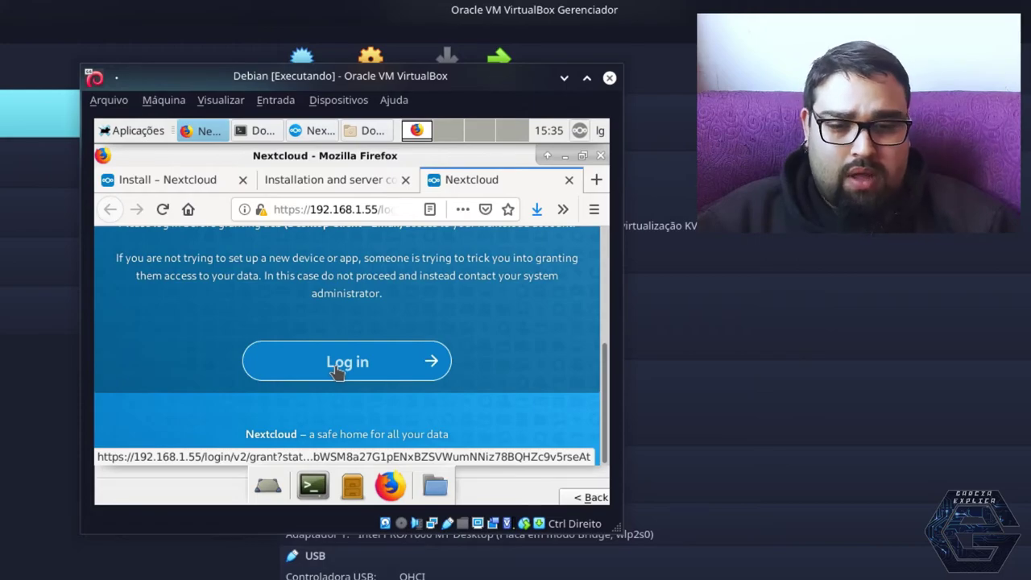
Log in with the Nextcloud account's username and password to authorize the desktop client
{"action": "left_click", "coordinate": [338, 367]}
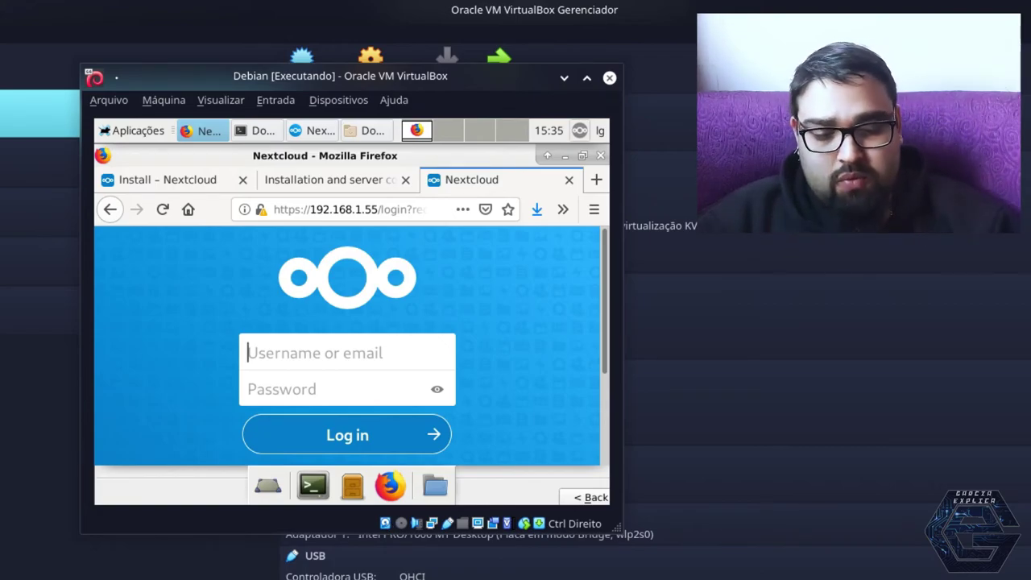
{"action": "type", "text": "garcia"}
{"action": "key", "text": "Tab"}
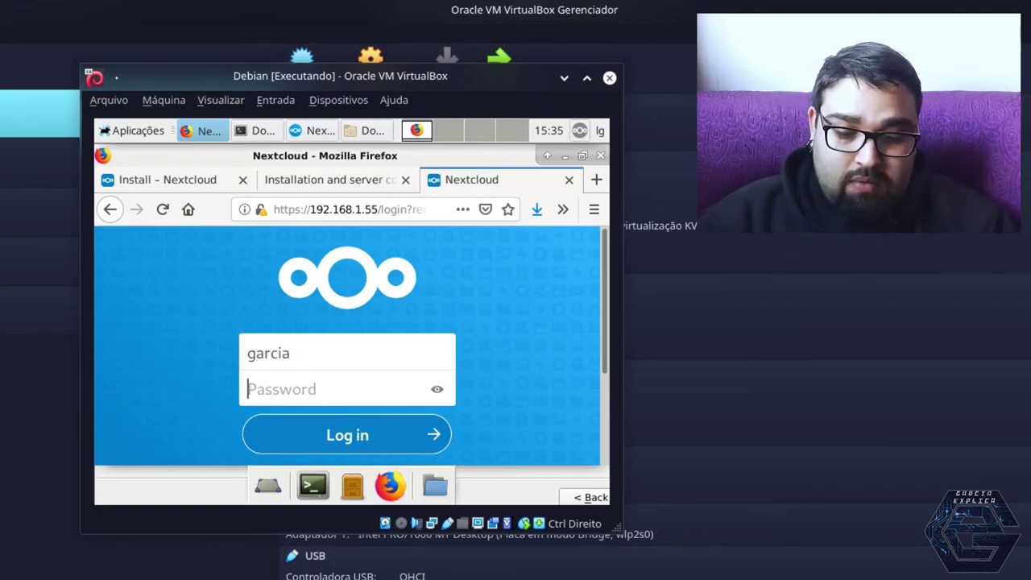
{"action": "type", "text": "***"}
{"action": "key", "text": "BackSpace"}
{"action": "key", "text": "BackSpace"}
{"action": "key", "text": "BackSpace"}
{"action": "type", "text": "********"}
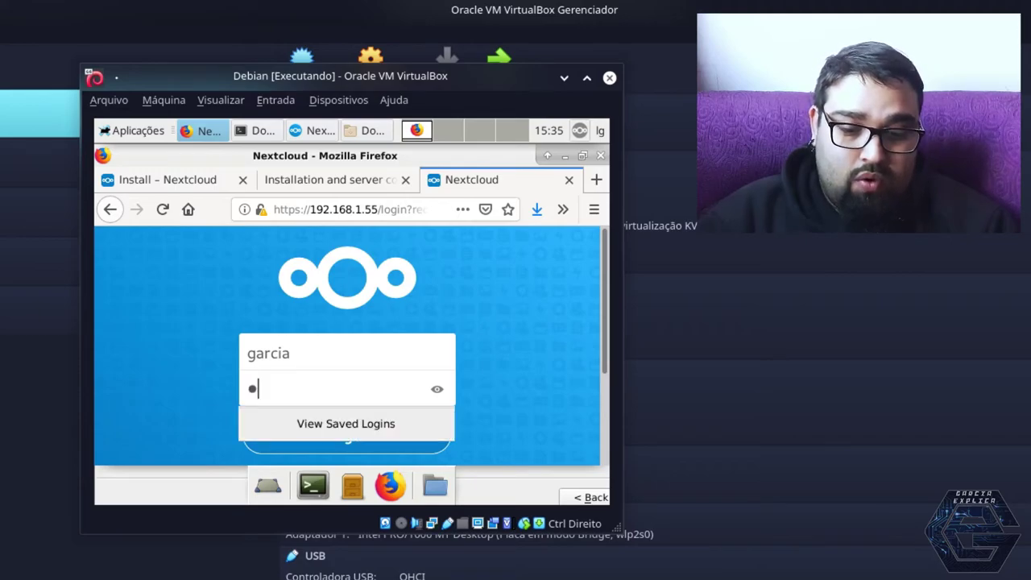
{"action": "key", "text": "Return"}
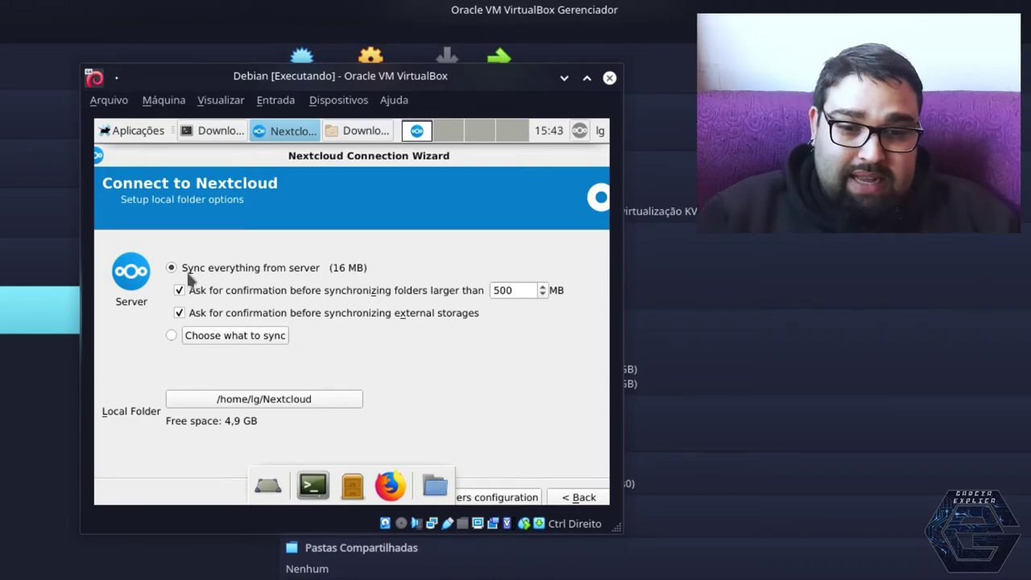
Review the sync folder choices and leave the 500 MB large-folder confirmation enabled
{"action": "left_click", "coordinate": [170, 333]}
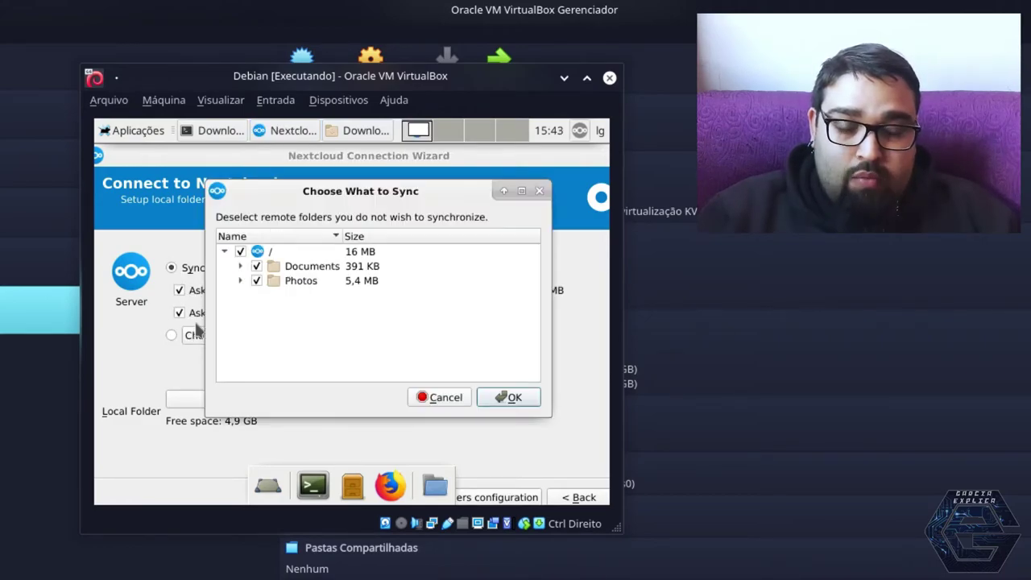
{"action": "left_click", "coordinate": [456, 397]}
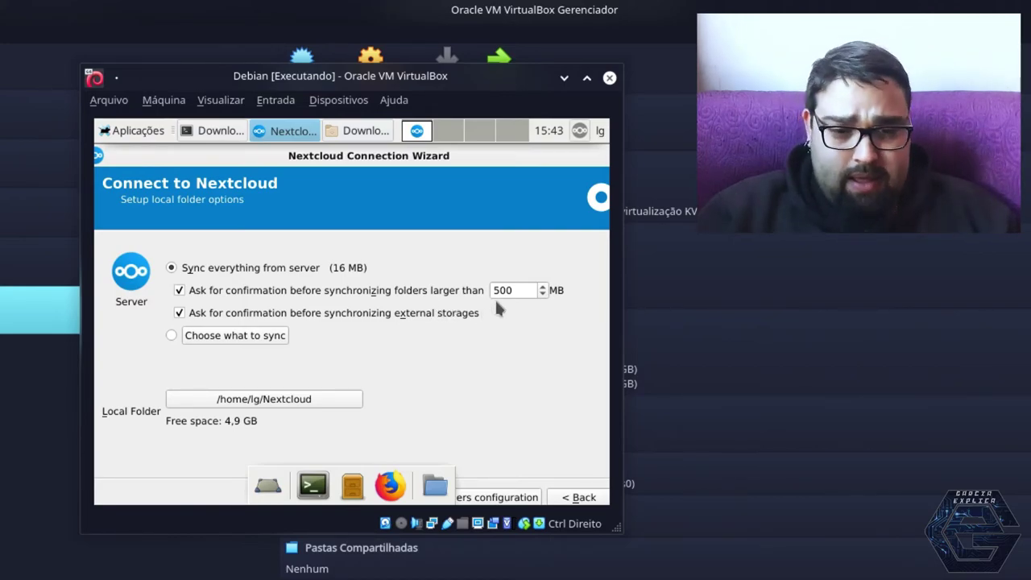
{"action": "double_click", "coordinate": [522, 292]}
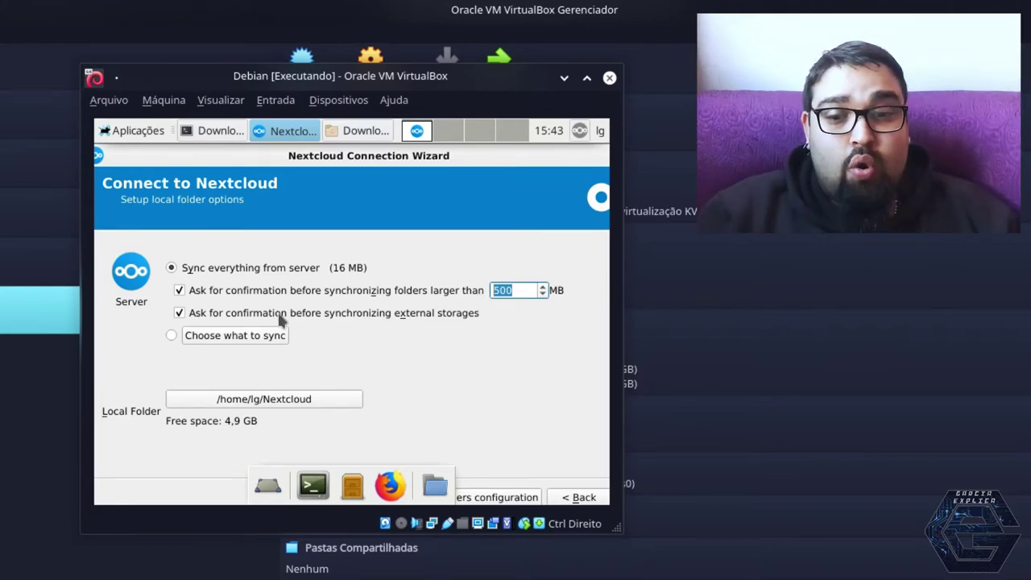
{"action": "left_click", "coordinate": [179, 291]}
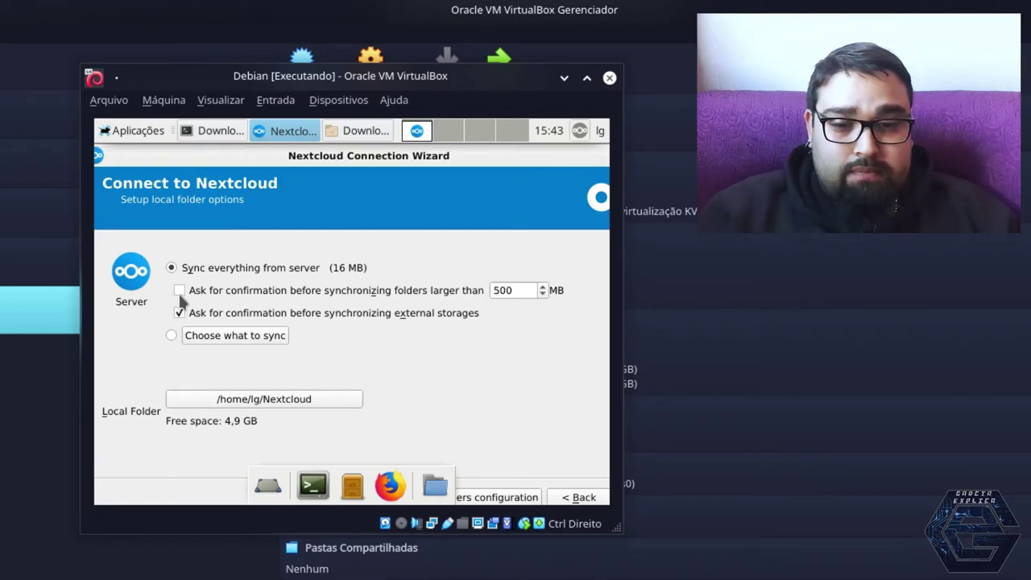
{"action": "left_click", "coordinate": [181, 291]}
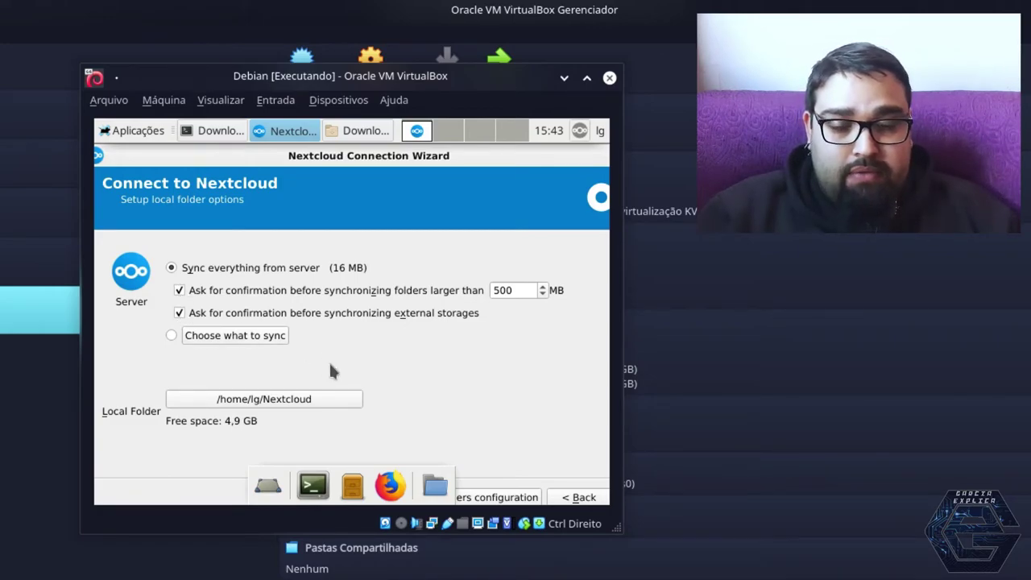
Keep /home/lg/Nextcloud as the local folder and move the wizard window left
{"action": "left_click", "coordinate": [288, 402]}
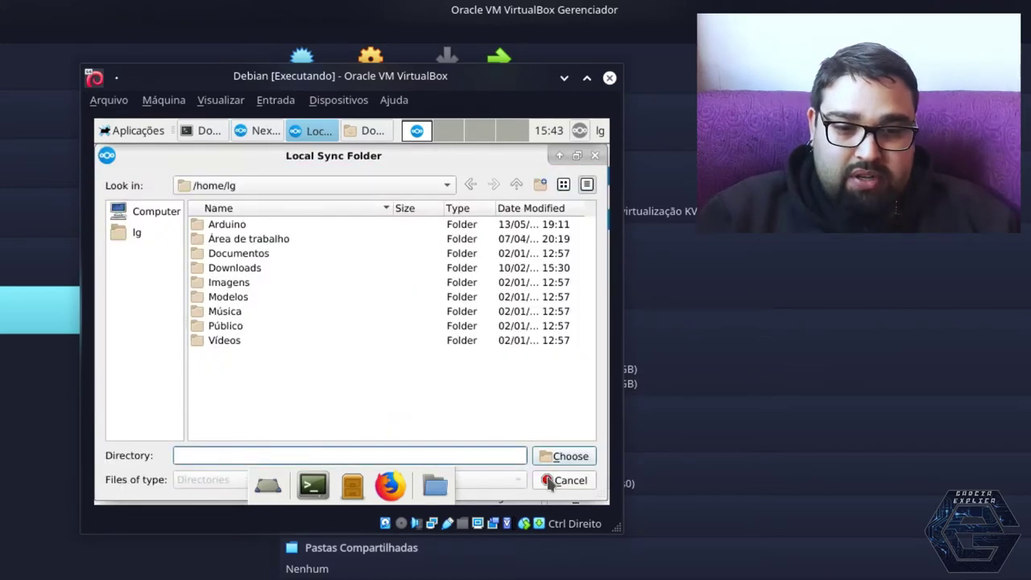
{"action": "left_click", "coordinate": [566, 479]}
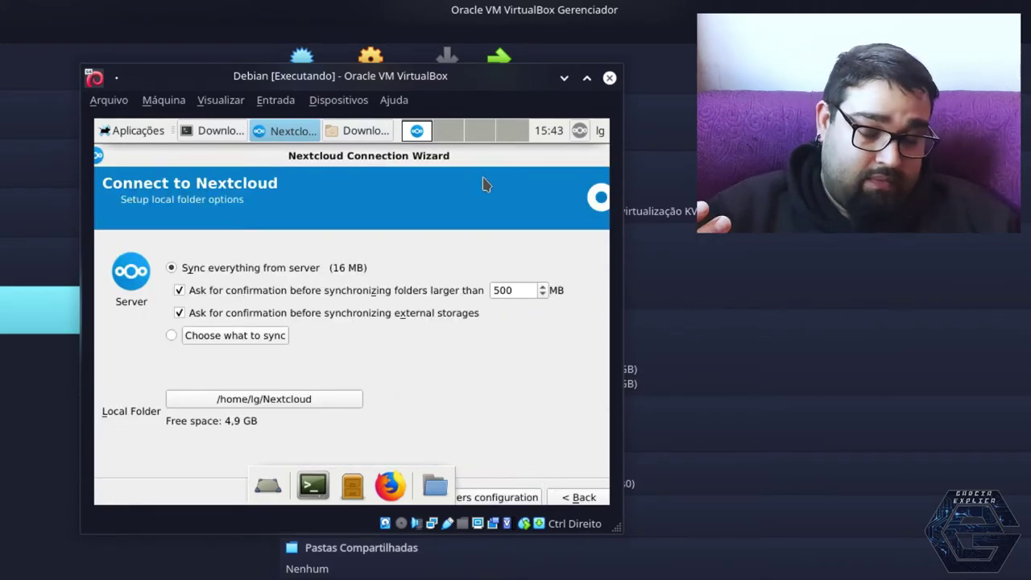
{"action": "left_click_drag", "start_coordinate": [526, 157], "coordinate": [451, 156]}
Connect the client and dismiss the Tarefas and administrator-group notifications
{"action": "left_click", "coordinate": [573, 497]}
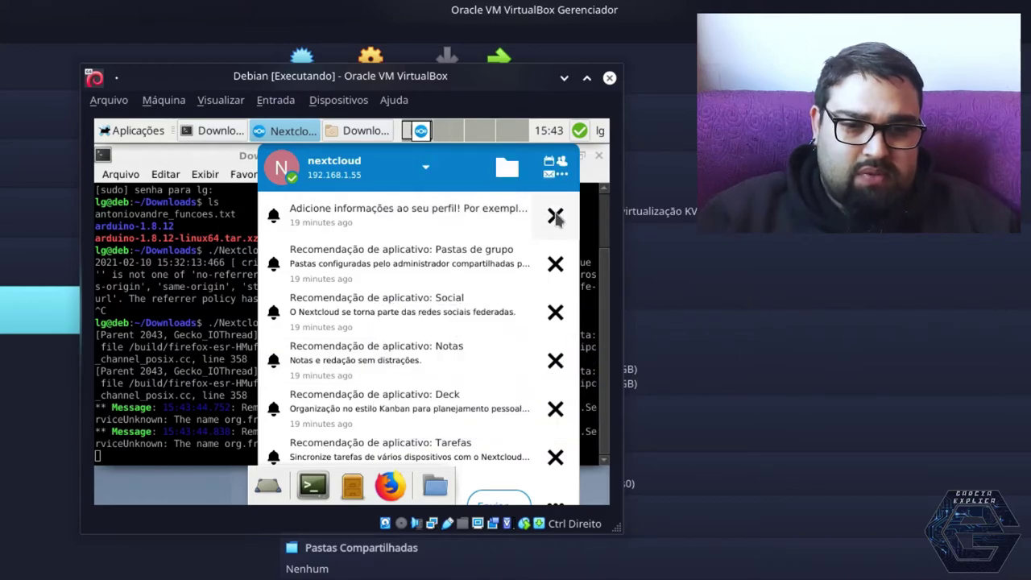
{"action": "scroll", "coordinate": [556, 217], "scroll_direction": "down", "scroll_amount": 5}
{"action": "left_click", "coordinate": [556, 218]}
{"action": "left_click", "coordinate": [555, 216]}
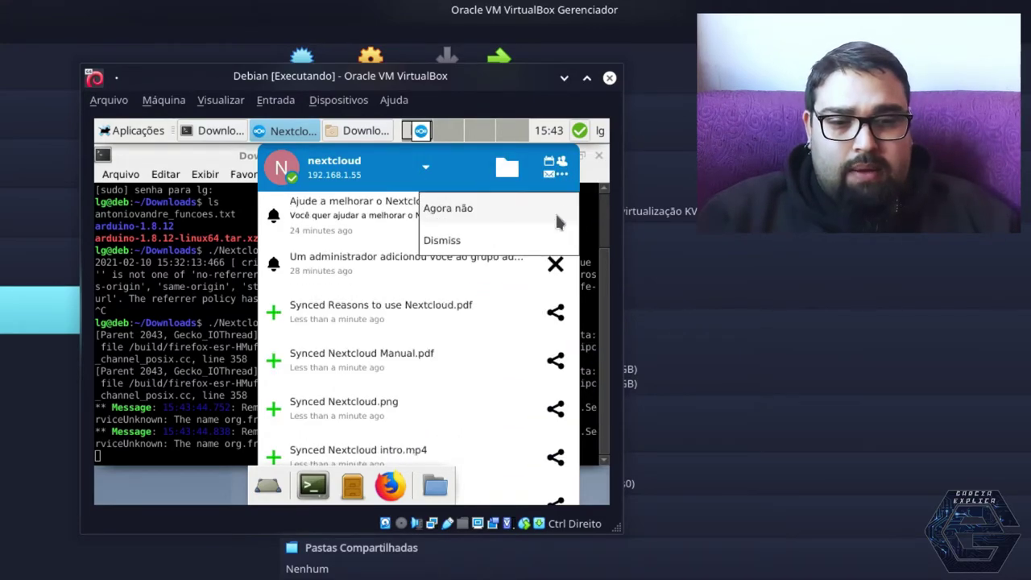
{"action": "left_click", "coordinate": [554, 262]}
{"action": "left_click", "coordinate": [554, 264]}
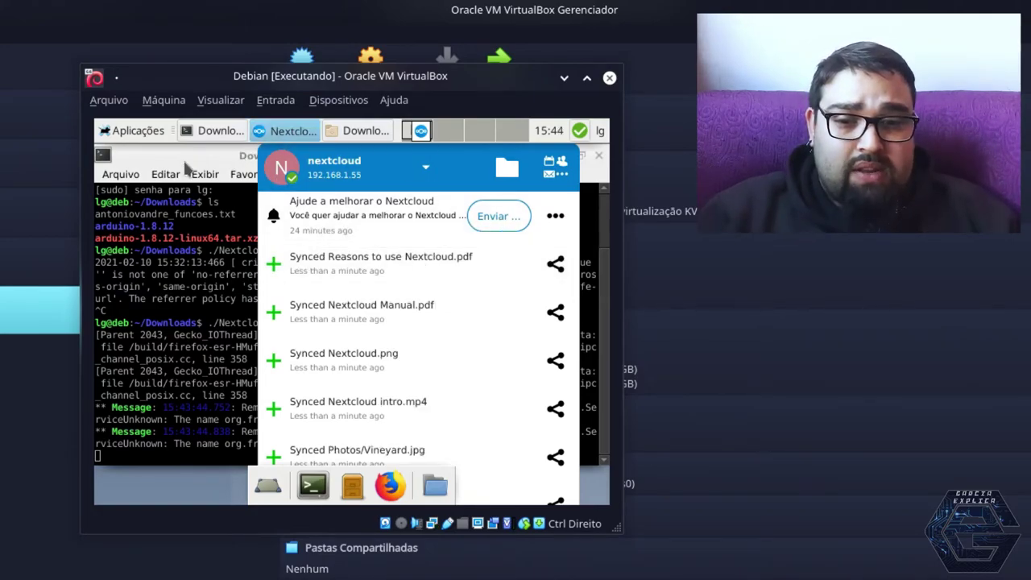
{"action": "left_click", "coordinate": [215, 161]}
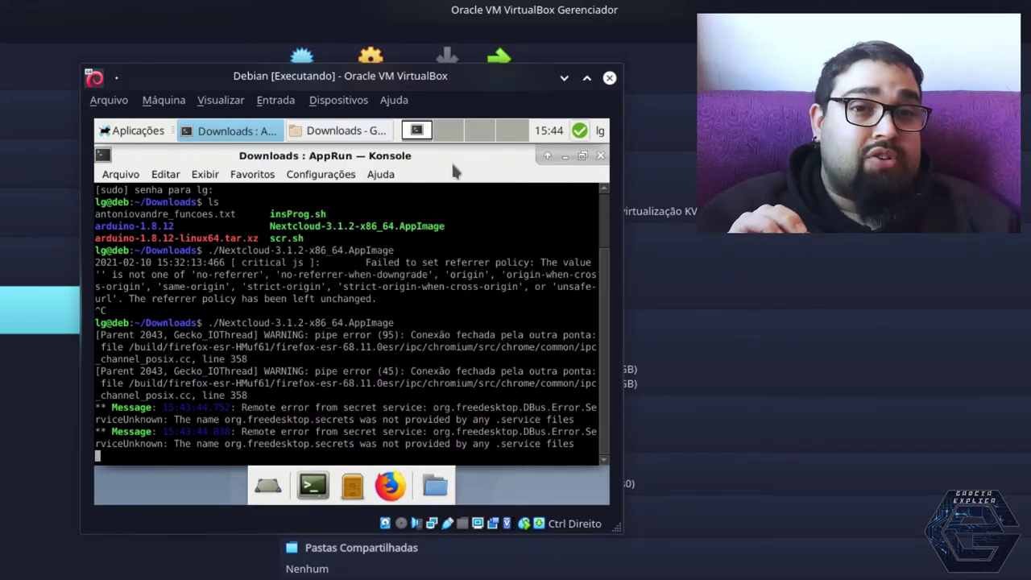
Check the activity list again, then open the client's Settings from the tray icon
{"action": "left_click", "coordinate": [580, 134]}
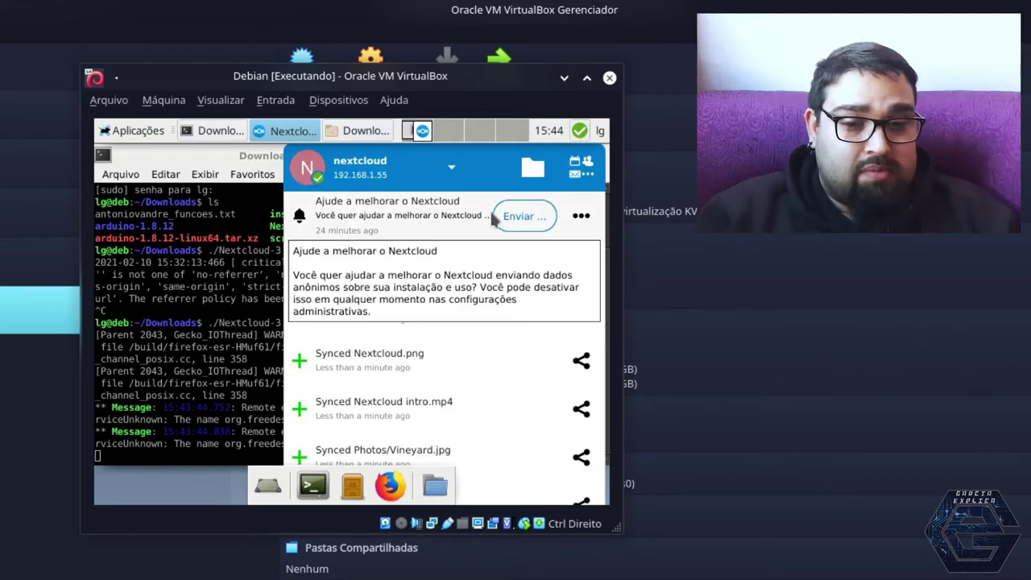
{"action": "scroll", "coordinate": [427, 374], "scroll_direction": "down", "scroll_amount": 1}
{"action": "scroll", "coordinate": [428, 374], "scroll_direction": "down", "scroll_amount": 10}
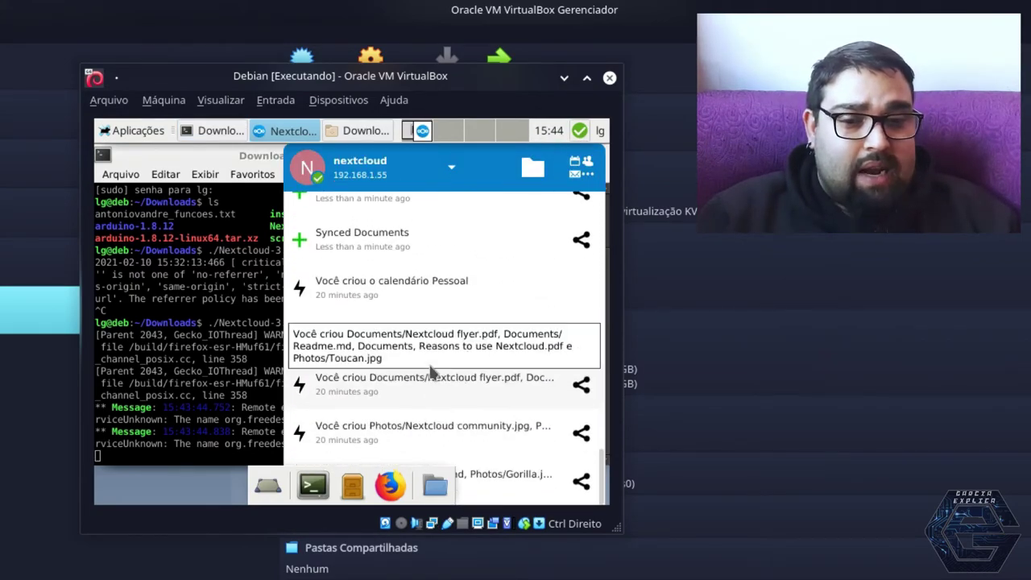
{"action": "scroll", "coordinate": [419, 256], "scroll_direction": "up", "scroll_amount": 10}
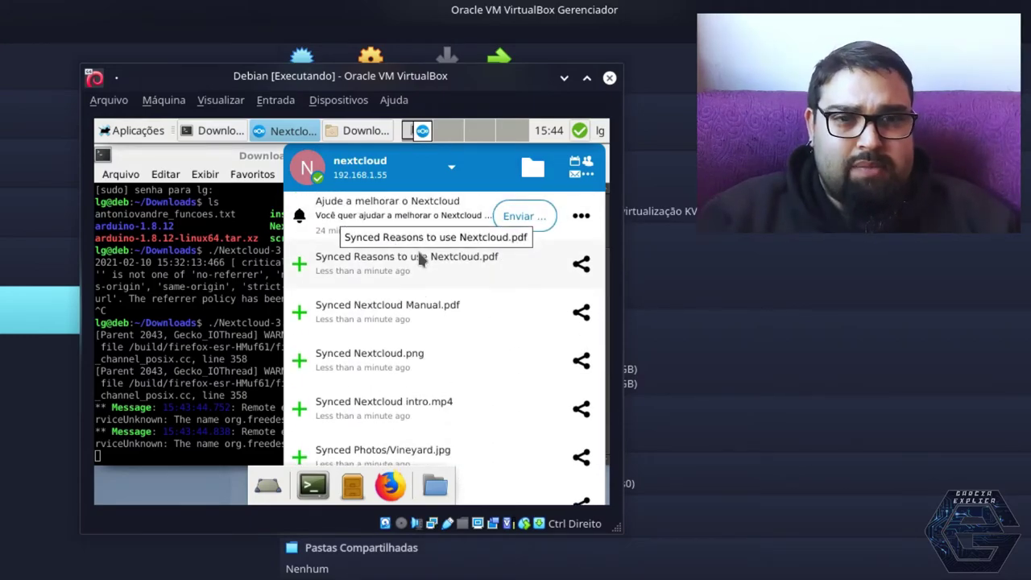
{"action": "left_click", "coordinate": [581, 143]}
{"action": "left_click", "coordinate": [580, 136]}
{"action": "left_click", "coordinate": [580, 137]}
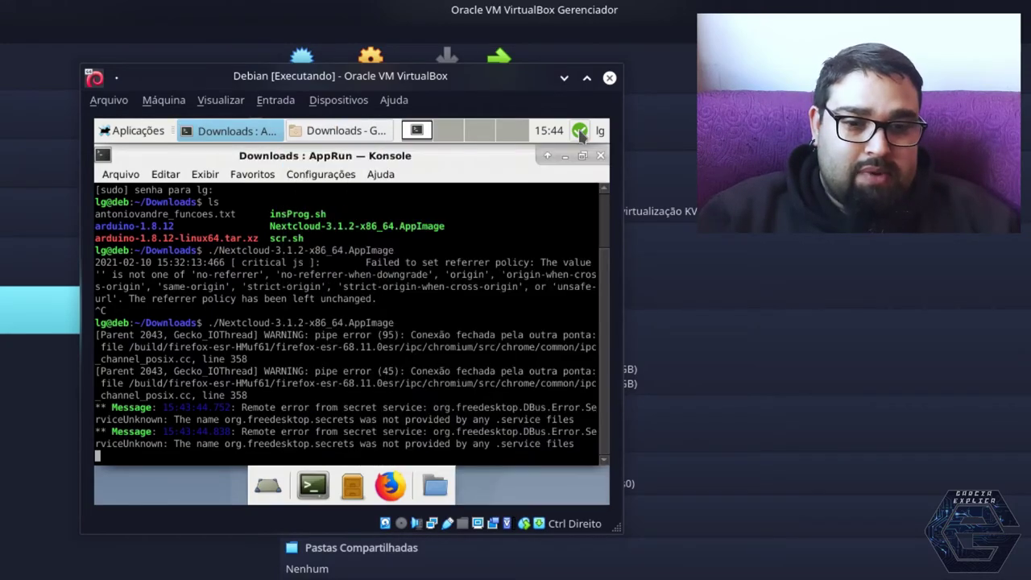
{"action": "right_click", "coordinate": [580, 135]}
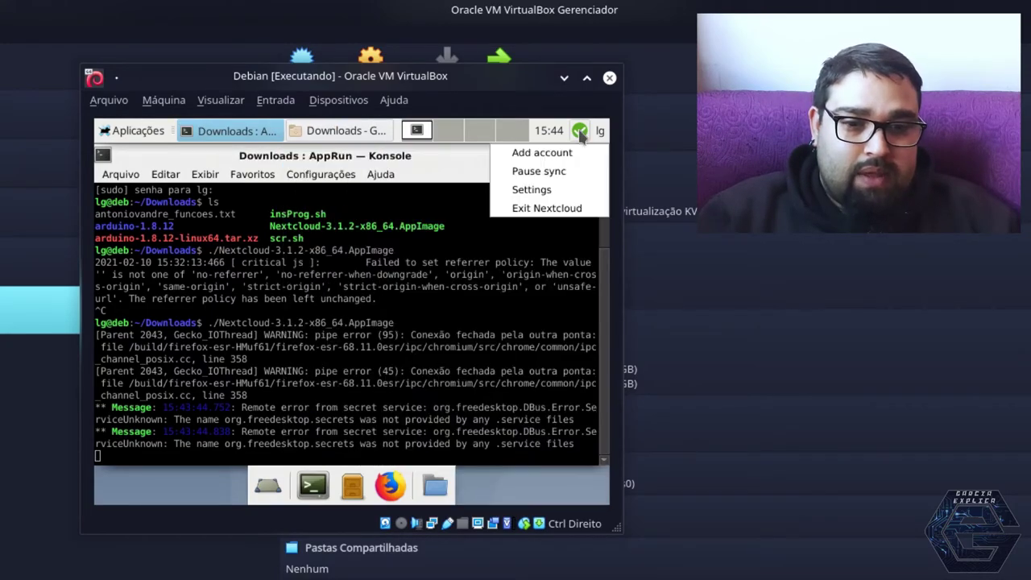
{"action": "left_click", "coordinate": [552, 192]}
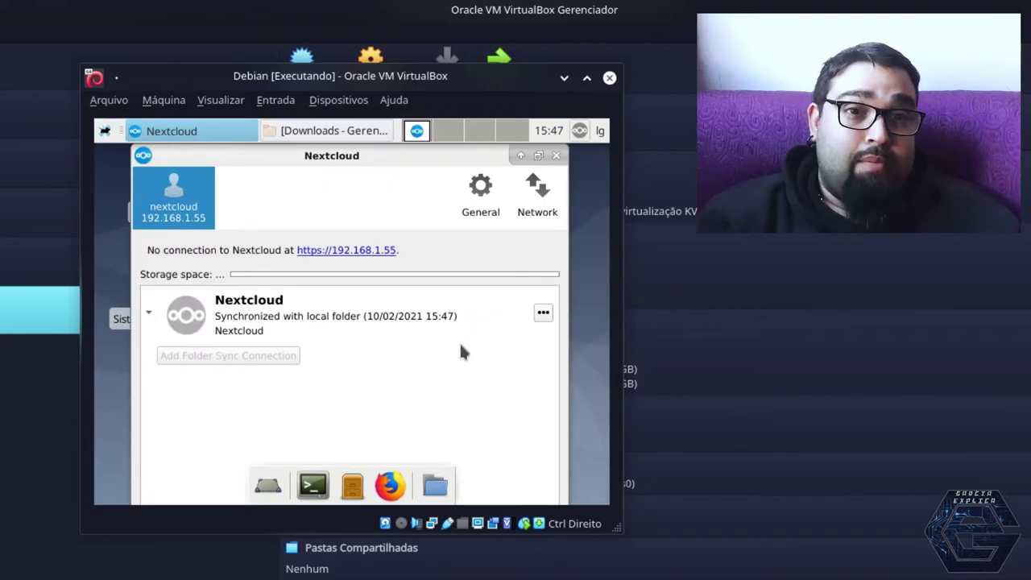
View the client's General settings and grant the desktop client account access in Firefox
{"action": "left_click", "coordinate": [483, 198]}
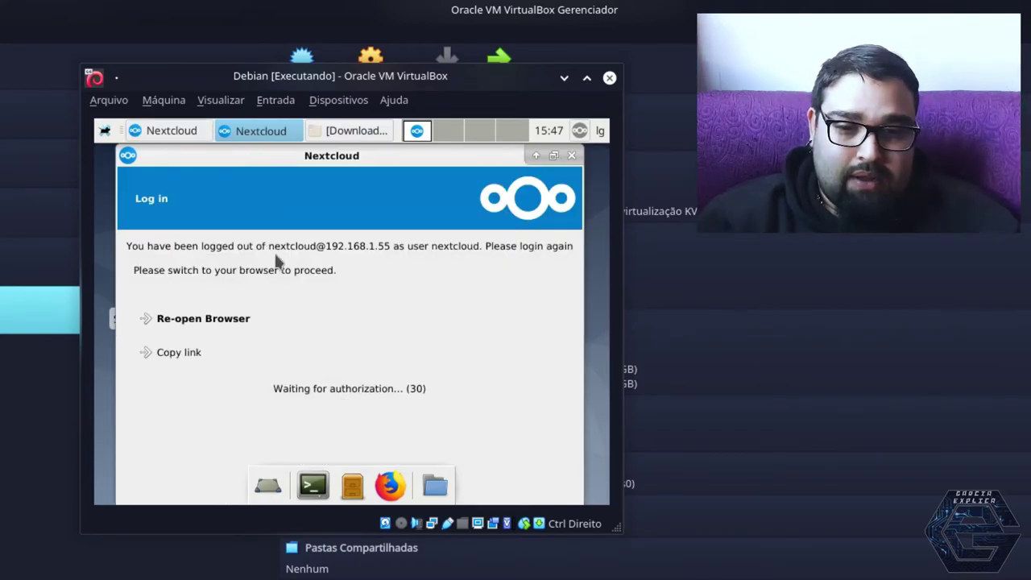
{"action": "left_click", "coordinate": [241, 315]}
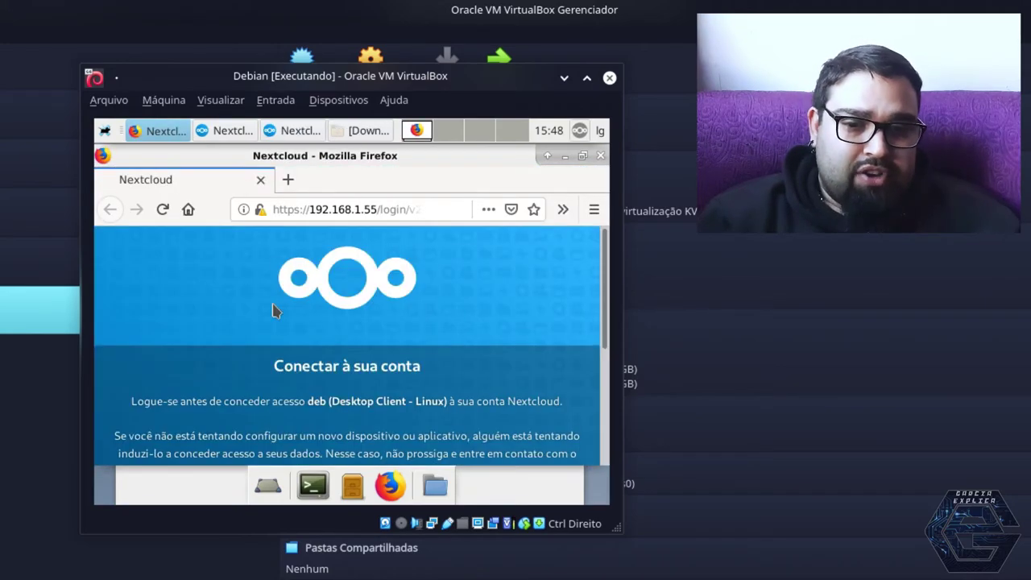
{"action": "scroll", "coordinate": [319, 352], "scroll_direction": "down", "scroll_amount": 4}
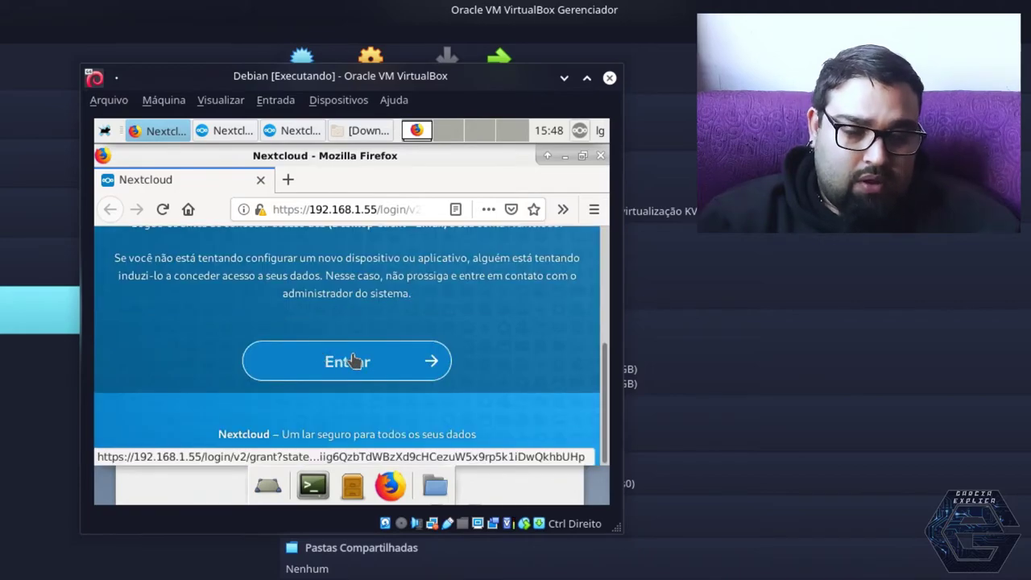
{"action": "left_click", "coordinate": [351, 361]}
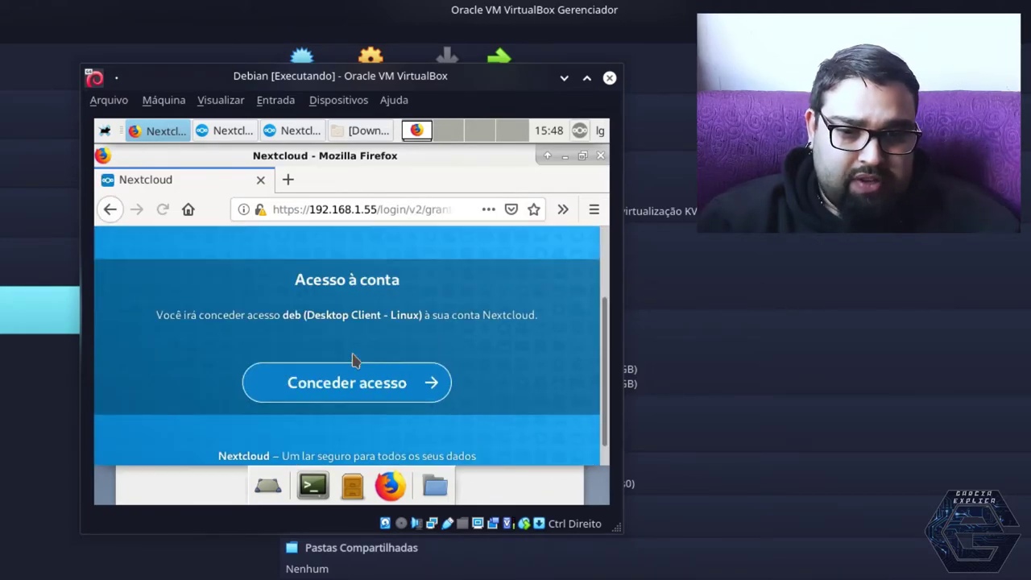
{"action": "left_click", "coordinate": [342, 361]}
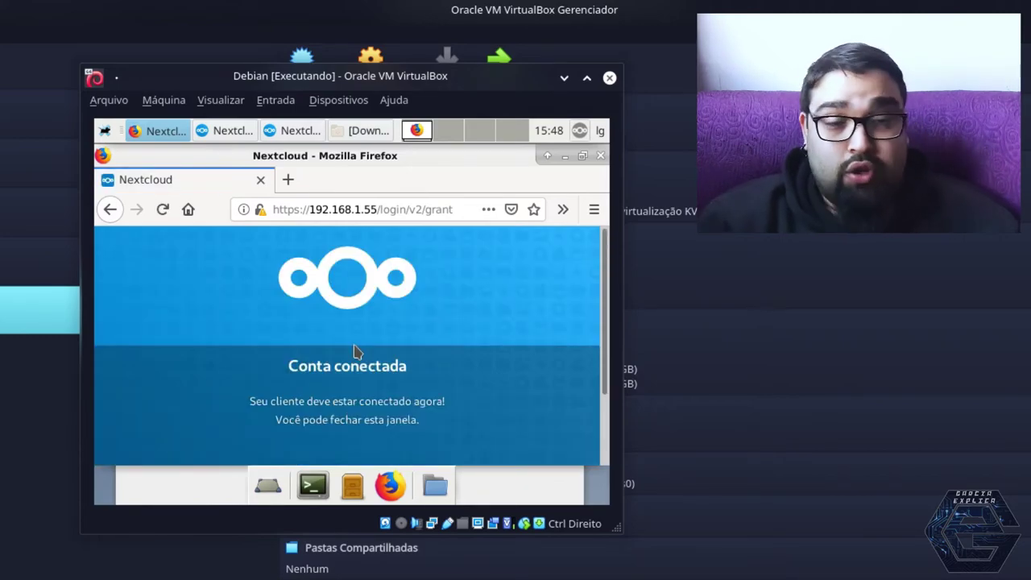
Close the Firefox window showing 'Conta conectada'
{"action": "scroll", "coordinate": [354, 351], "scroll_direction": "down", "scroll_amount": 2}
{"action": "scroll", "coordinate": [354, 351], "scroll_direction": "up", "scroll_amount": 2}
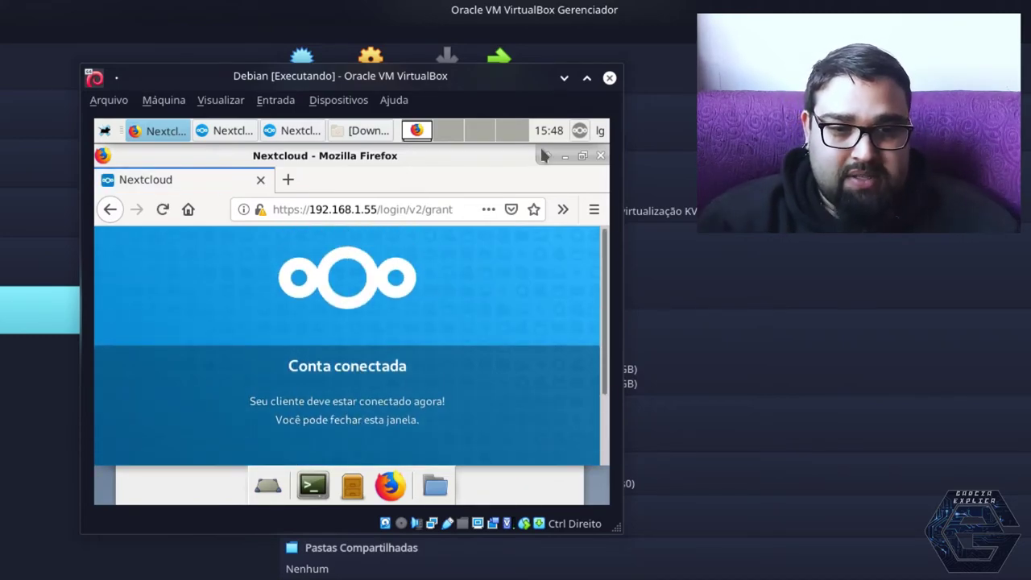
{"action": "left_click", "coordinate": [599, 156]}
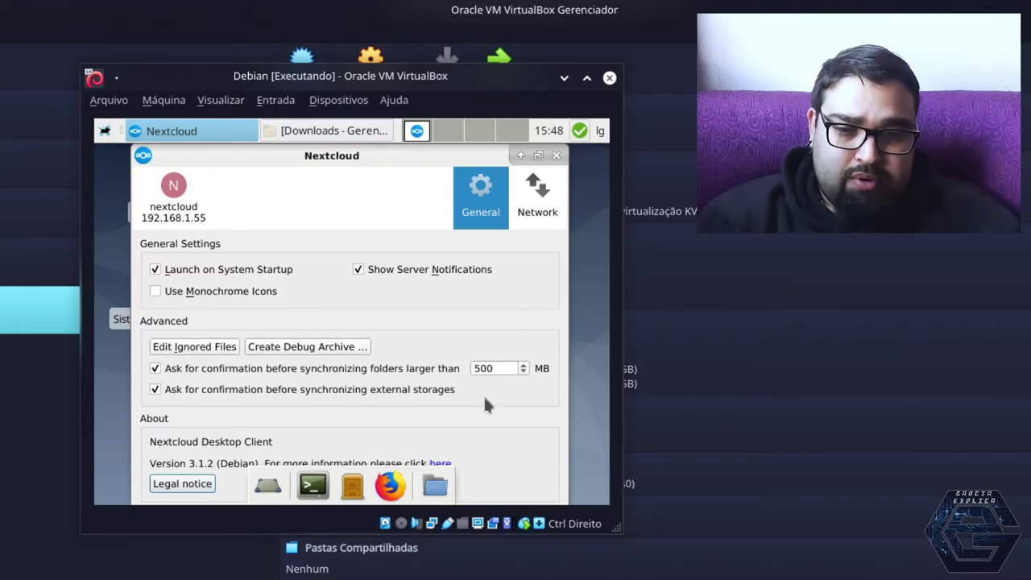
Review the Debian client's Network, General and account tabs, confirming Documents and Photos are synchronized
{"action": "left_click", "coordinate": [528, 199]}
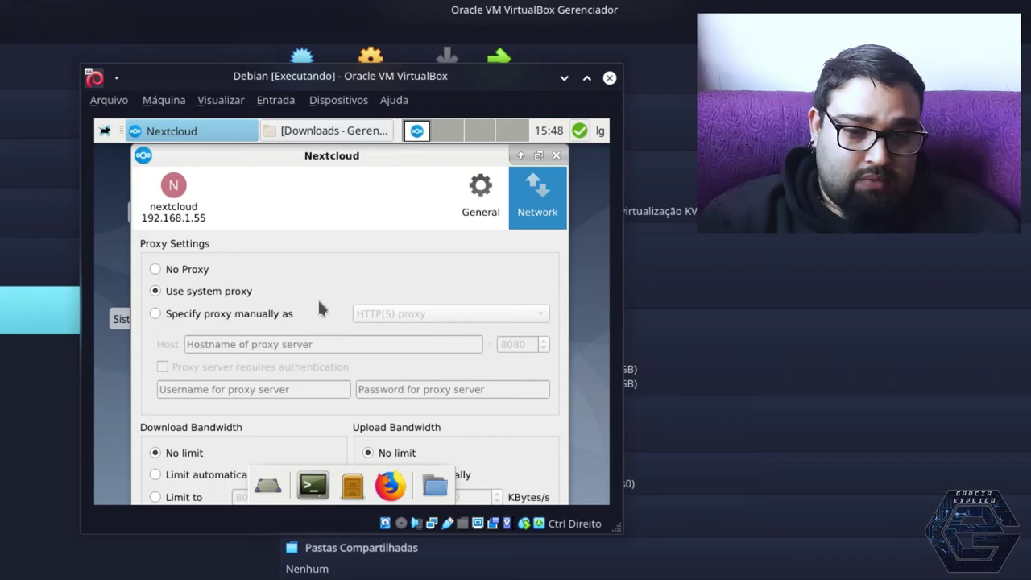
{"action": "left_click", "coordinate": [475, 202]}
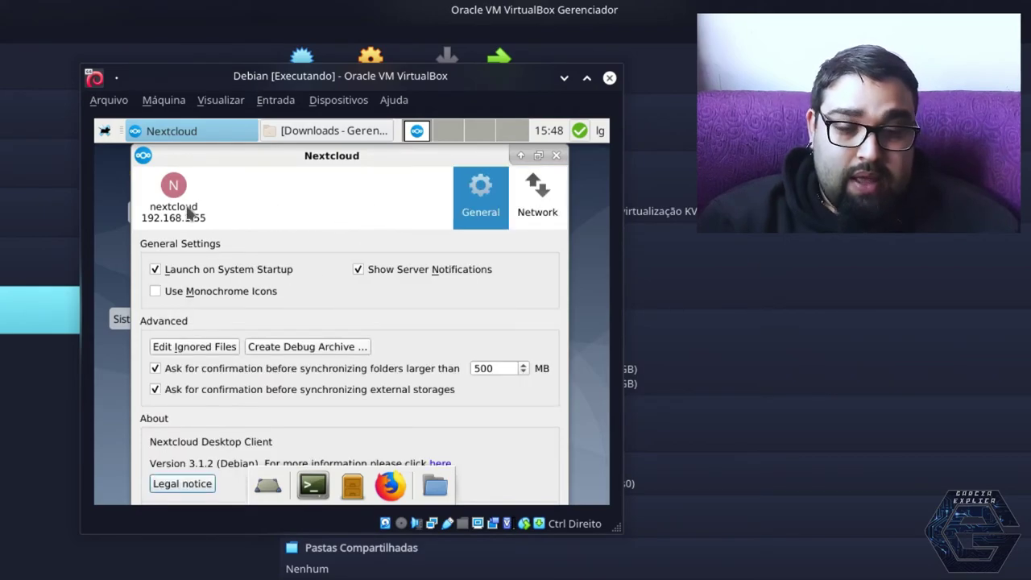
{"action": "left_click", "coordinate": [187, 207]}
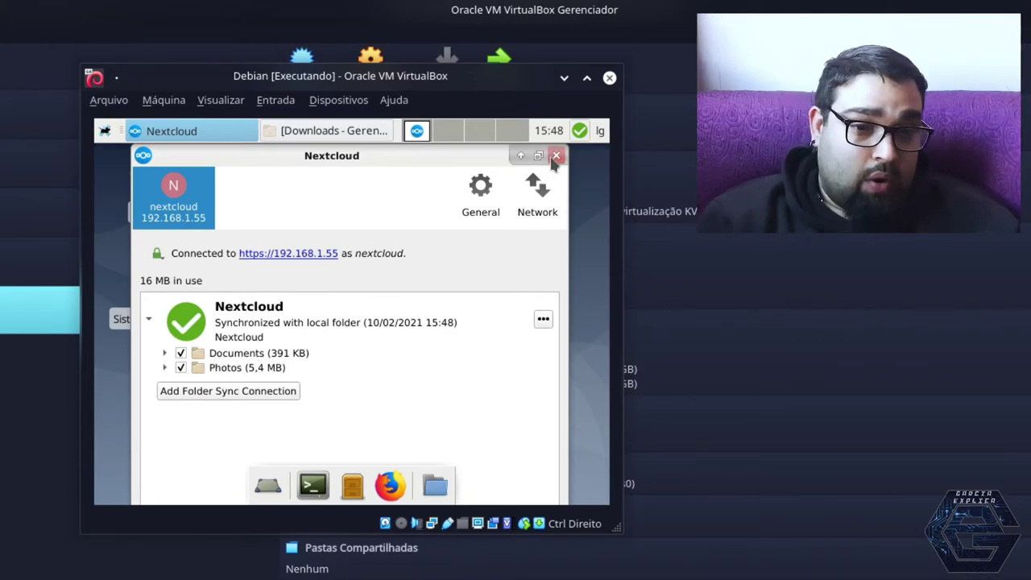
Inspect the six synced items in /home/lg/Nextcloud, then close the file manager
{"action": "left_click", "coordinate": [278, 137]}
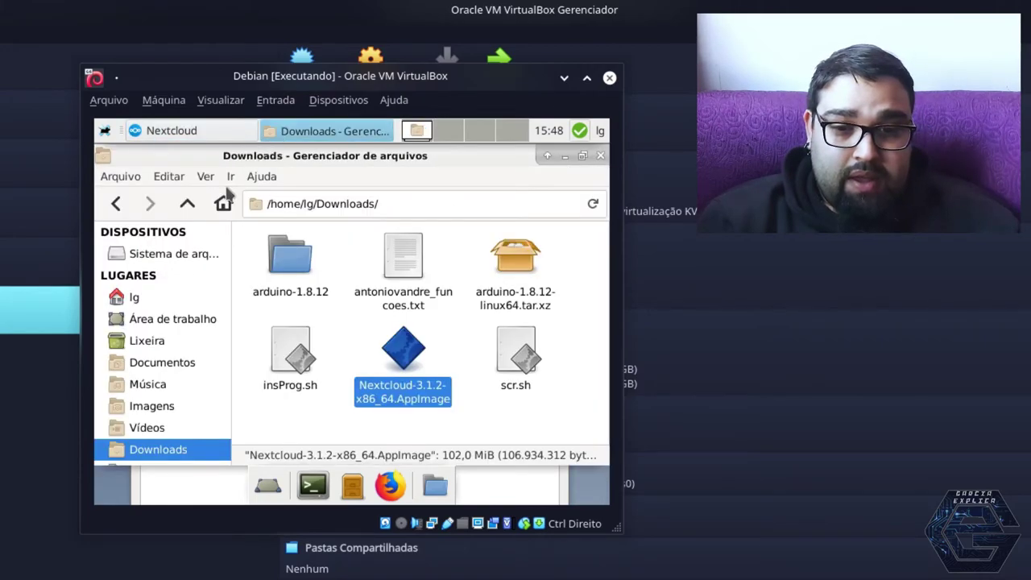
{"action": "left_click", "coordinate": [145, 297]}
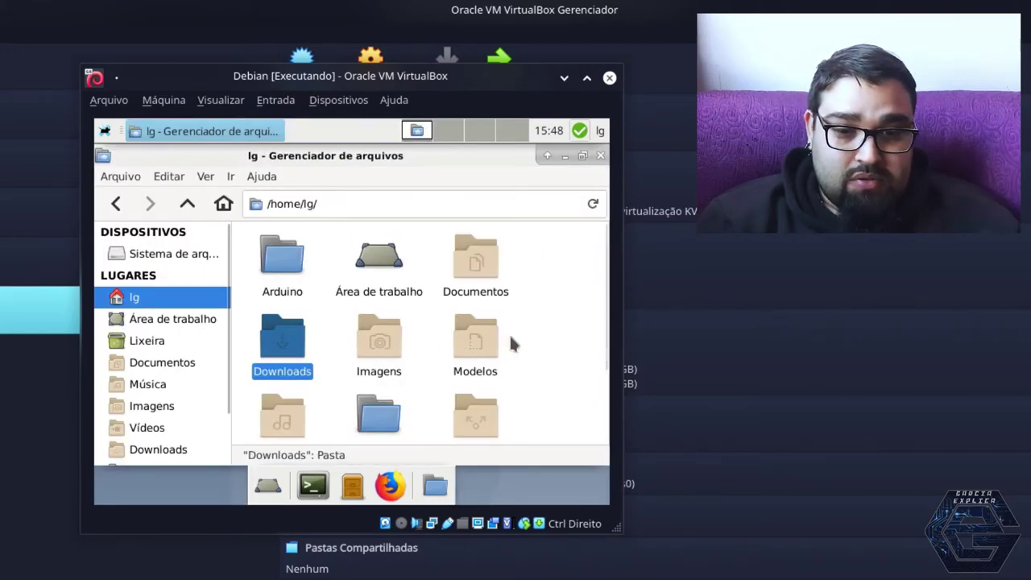
{"action": "scroll", "coordinate": [510, 334], "scroll_direction": "down", "scroll_amount": 3}
{"action": "double_click", "coordinate": [378, 318]}
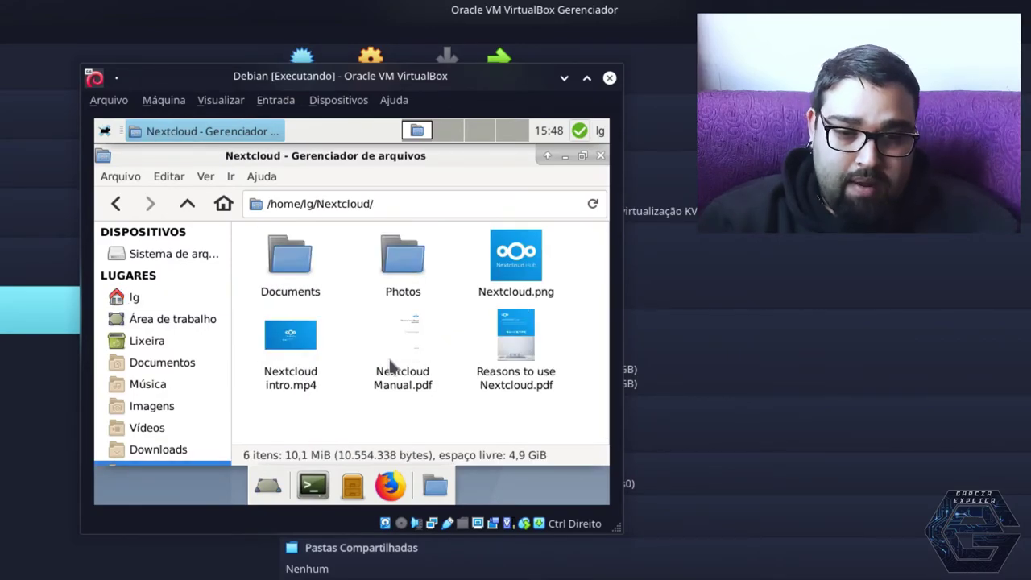
{"action": "left_click_drag", "start_coordinate": [564, 422], "coordinate": [260, 232]}
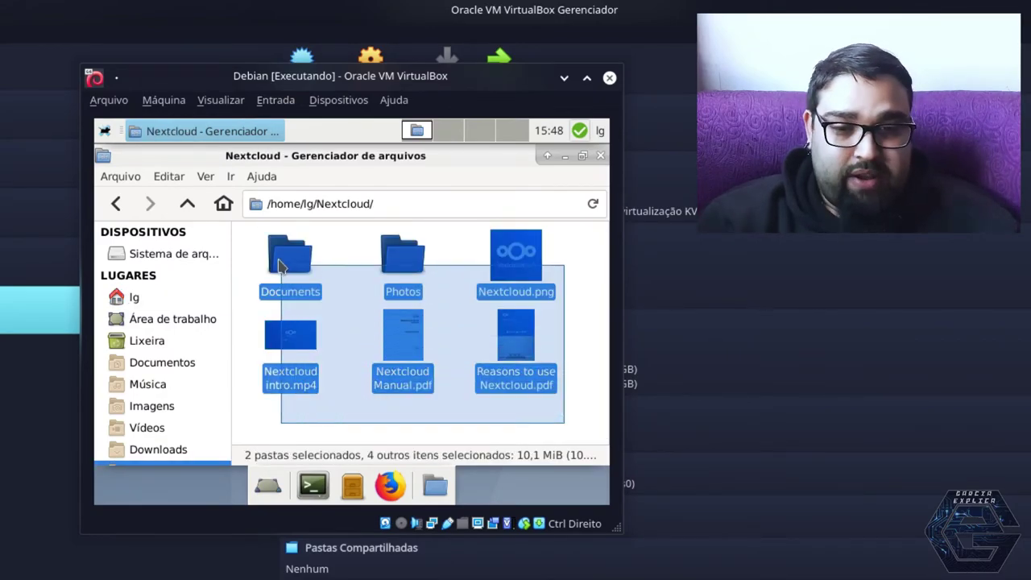
{"action": "left_click", "coordinate": [561, 244]}
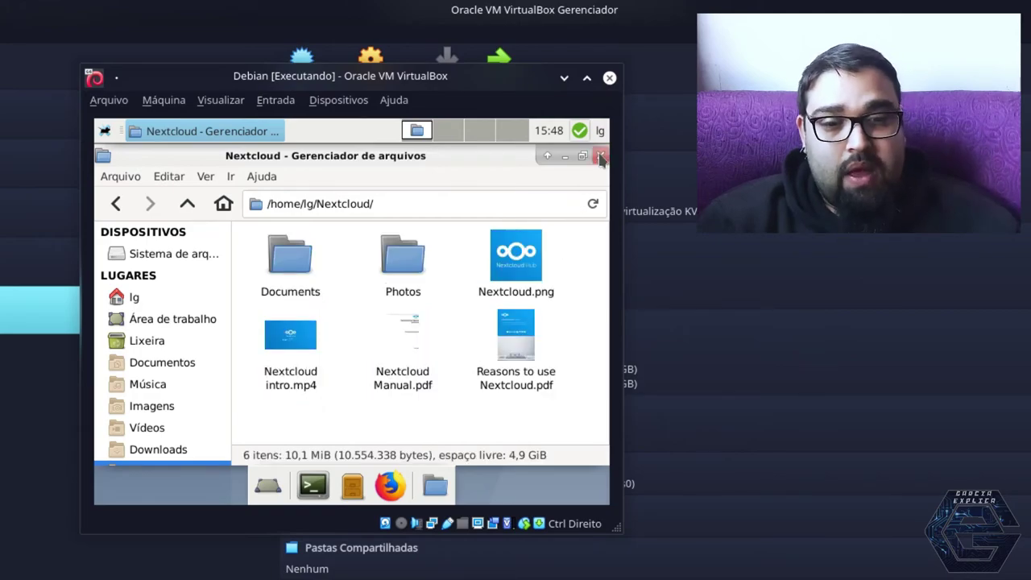
{"action": "left_click", "coordinate": [600, 156]}
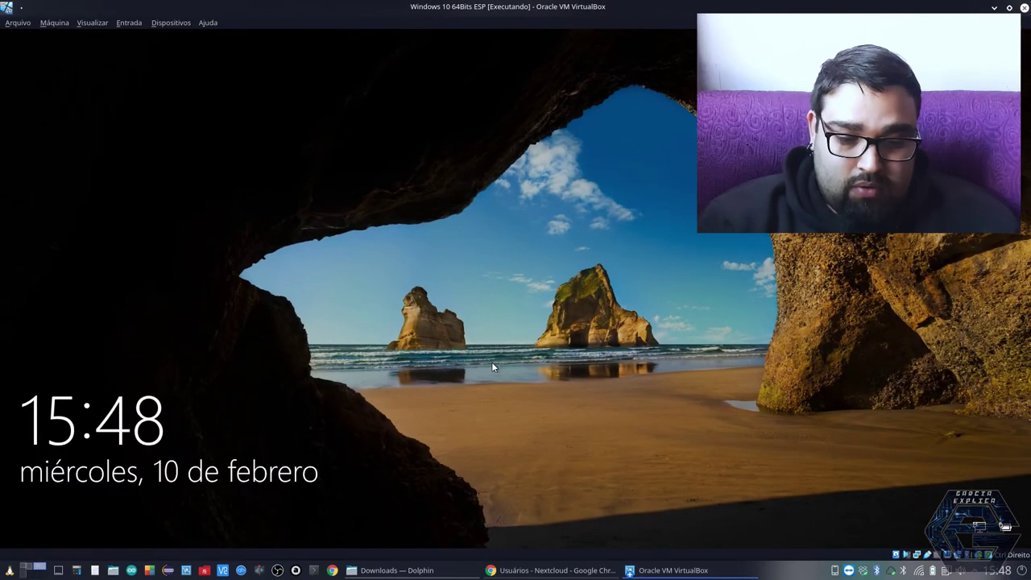
Sign in to the Windows 10 guest with the account password
{"action": "left_click", "coordinate": [493, 366]}
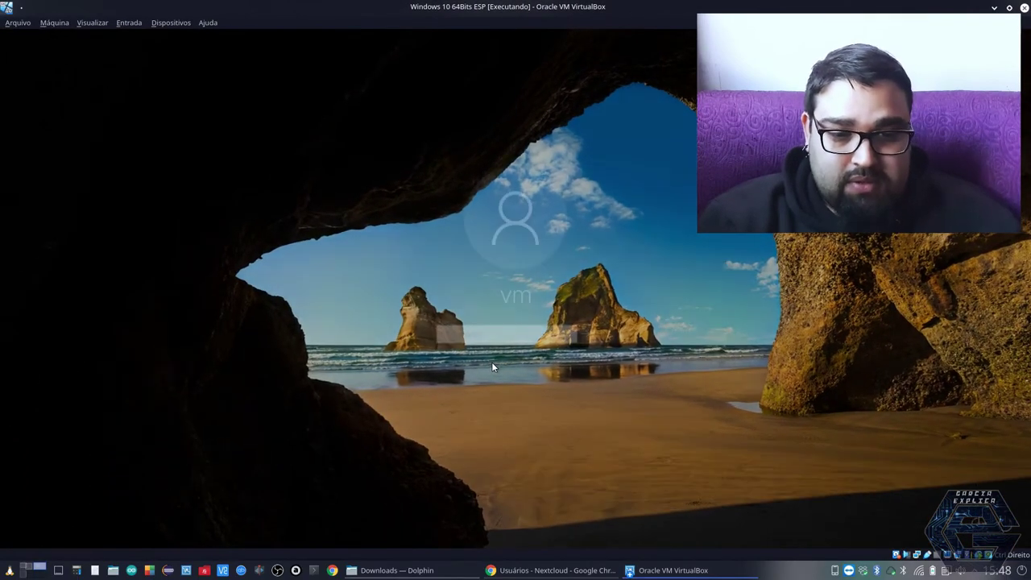
{"action": "type", "text": "••••••"}
{"action": "key", "text": "Return"}
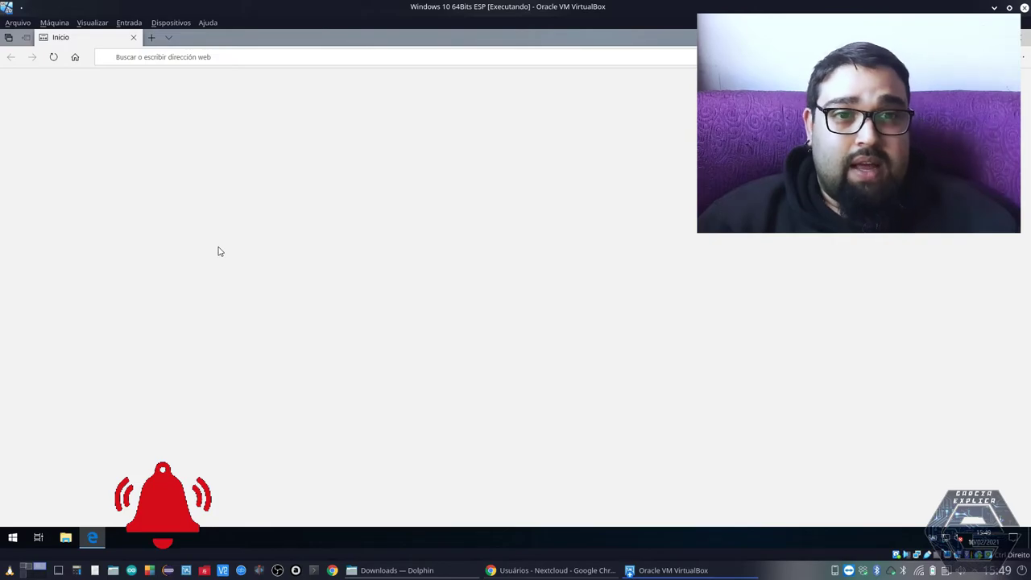
Search the web for 'nextcloud' in Edge
{"action": "type", "text": "nextcloud"}
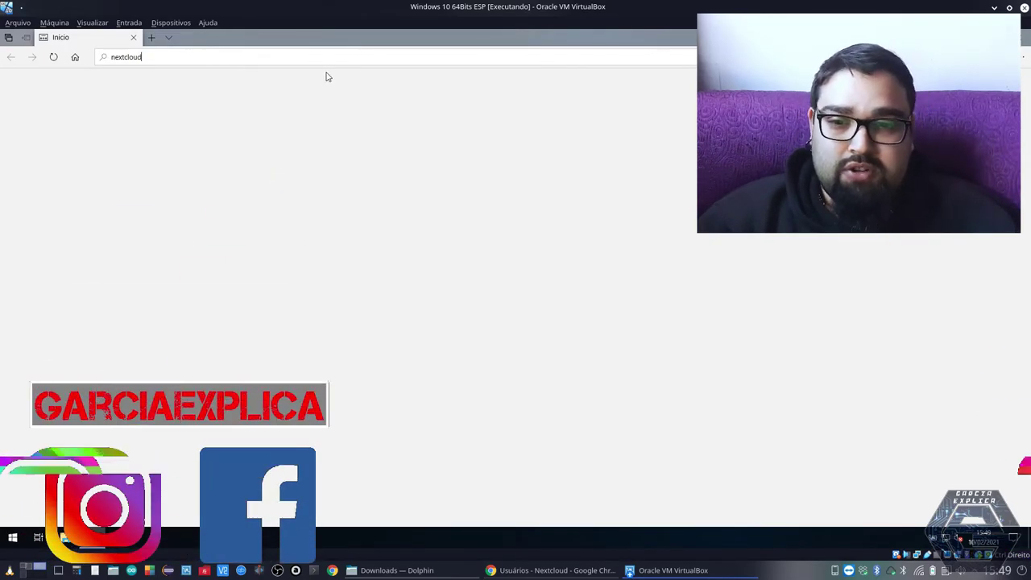
{"action": "key", "text": "Return"}
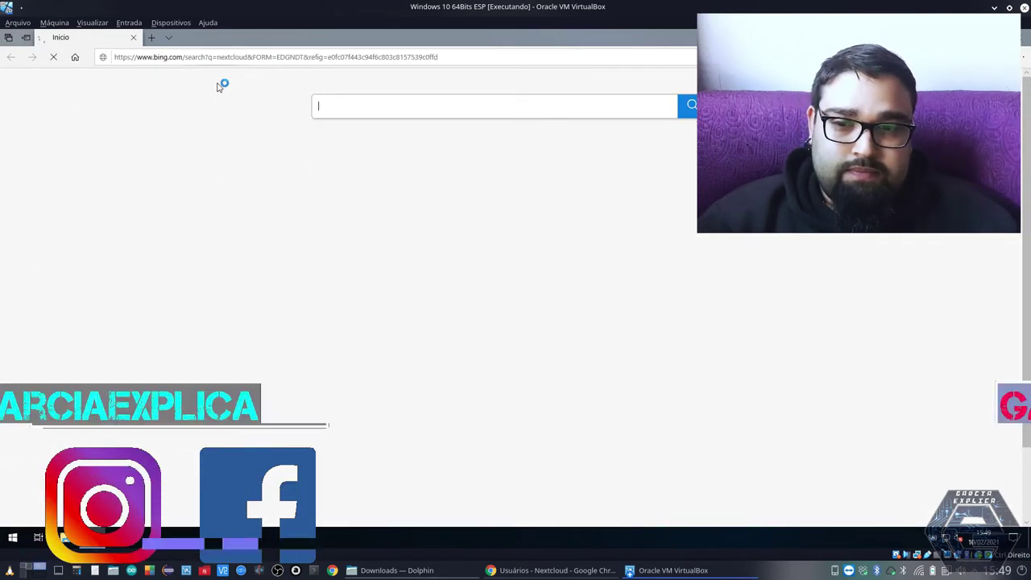
{"action": "left_click", "coordinate": [202, 57]}
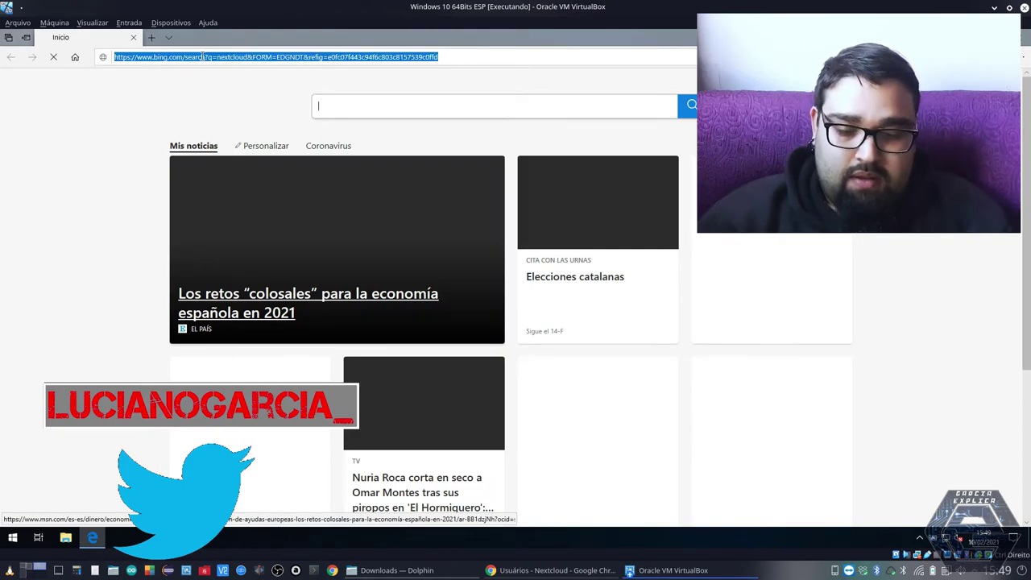
{"action": "type", "text": "nextclou"}
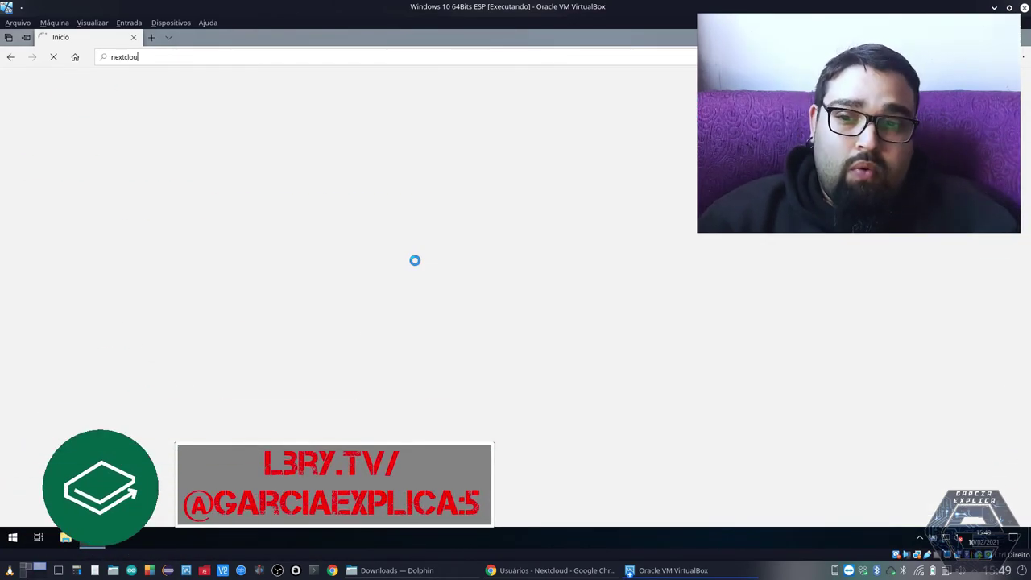
{"action": "type", "text": "d"}
{"action": "key", "text": "Return"}
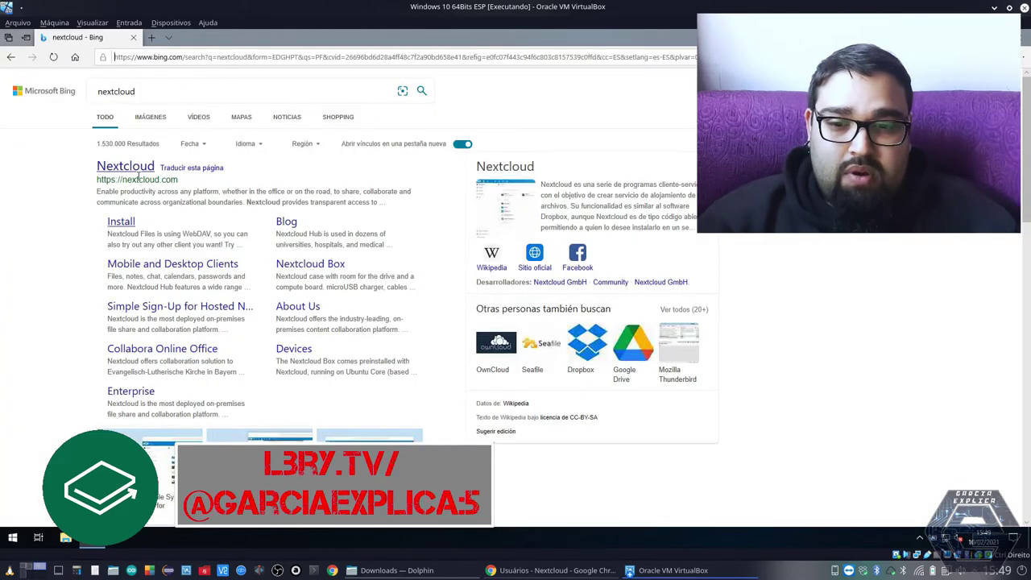
From the Nextcloud install page, download and save the Windows desktop client Nextcloud-3.1.2-x64.msi
{"action": "left_click", "coordinate": [138, 175]}
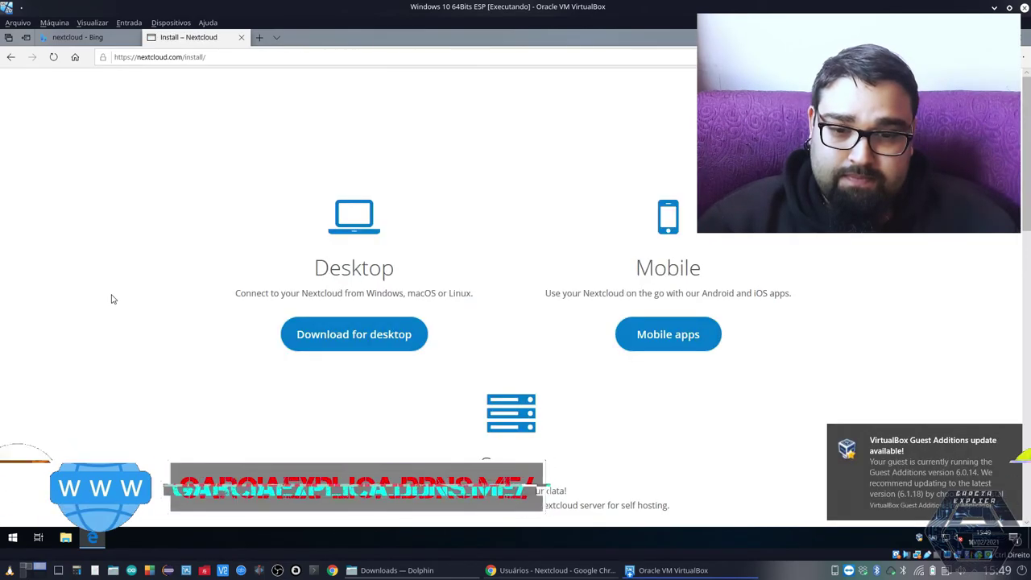
{"action": "left_click", "coordinate": [350, 337]}
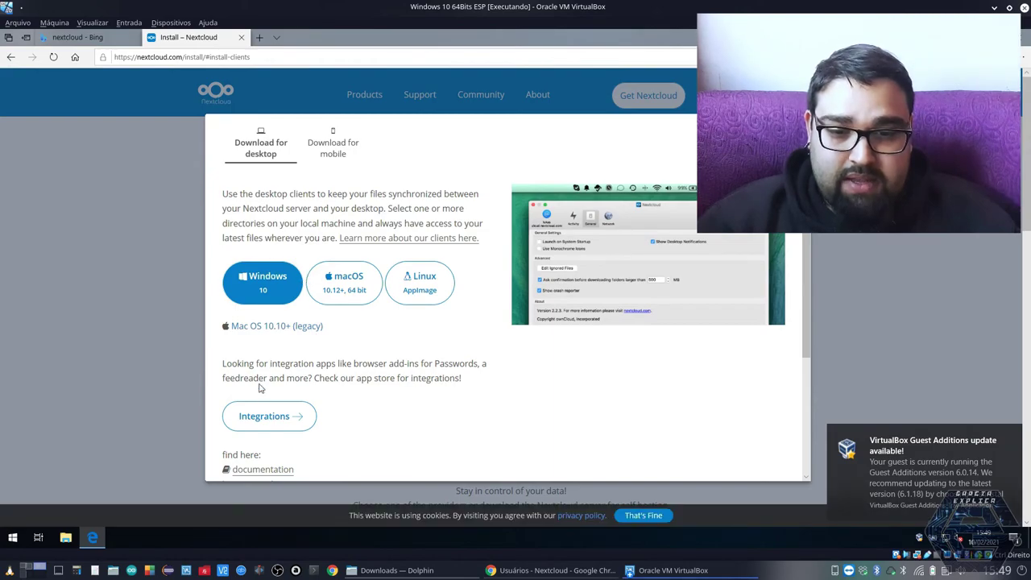
{"action": "left_click", "coordinate": [261, 295]}
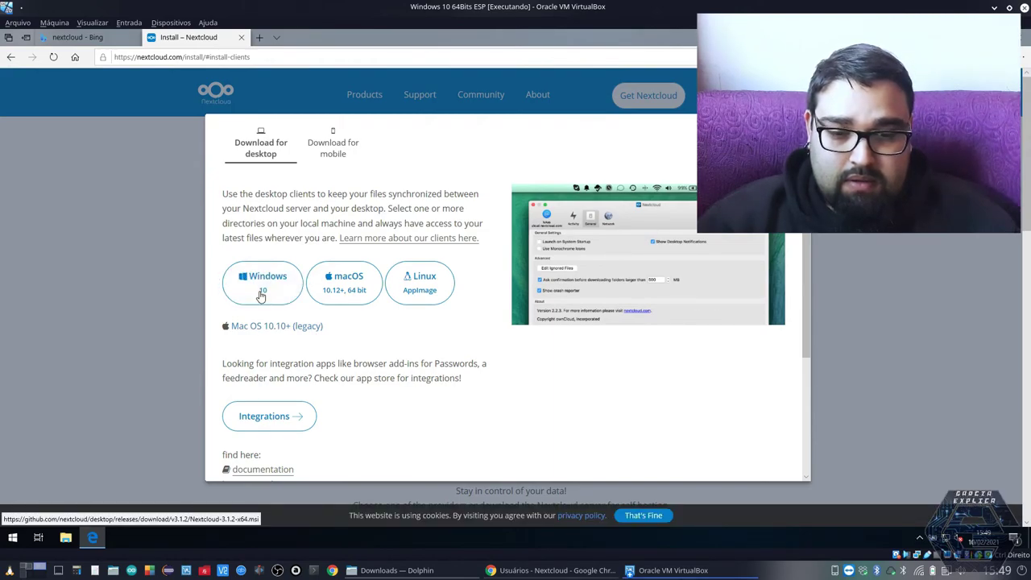
{"action": "scroll", "coordinate": [392, 355], "scroll_direction": "down", "scroll_amount": 3}
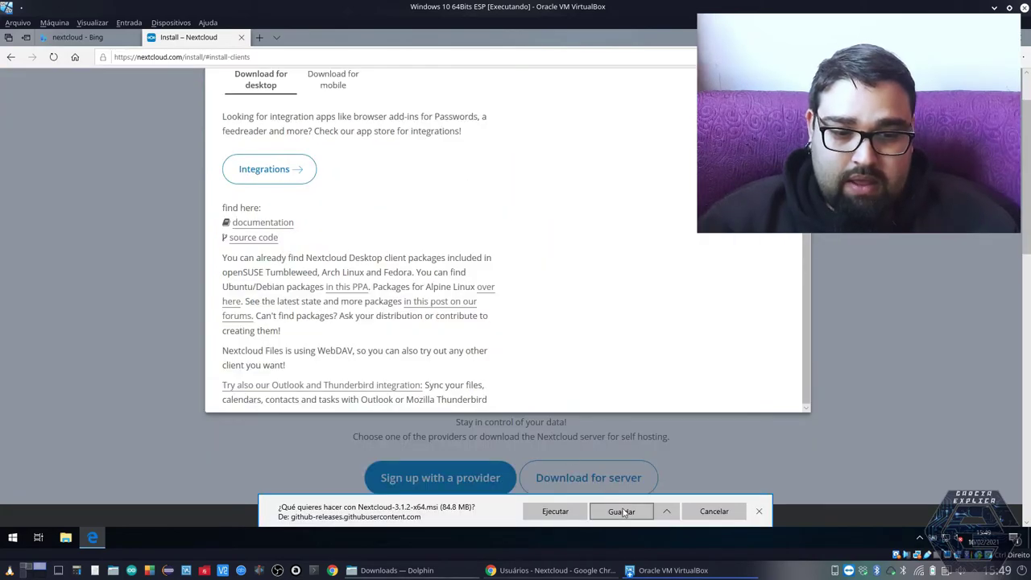
{"action": "left_click", "coordinate": [621, 511]}
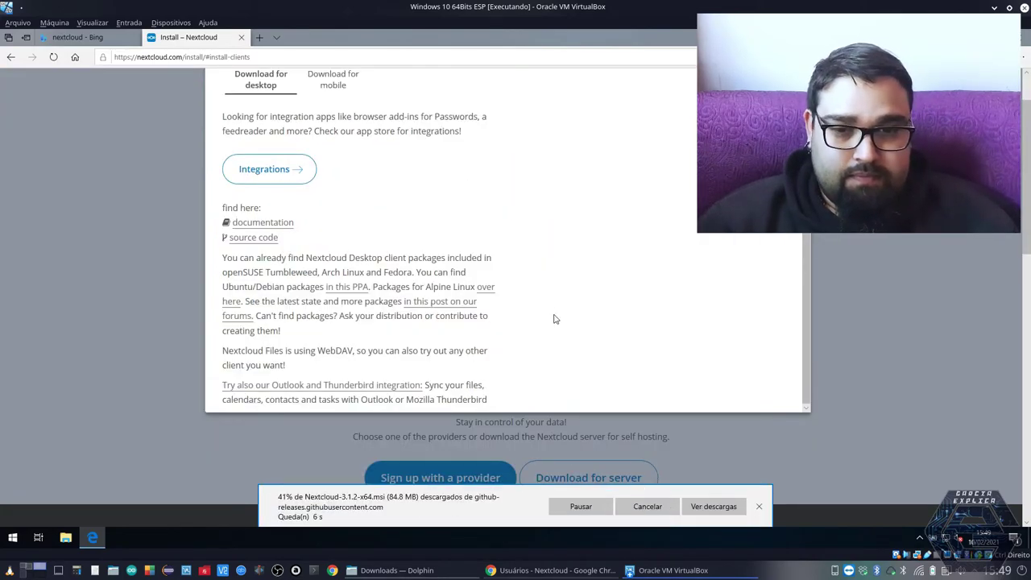
{"action": "scroll", "coordinate": [516, 287], "scroll_direction": "up", "scroll_amount": 3}
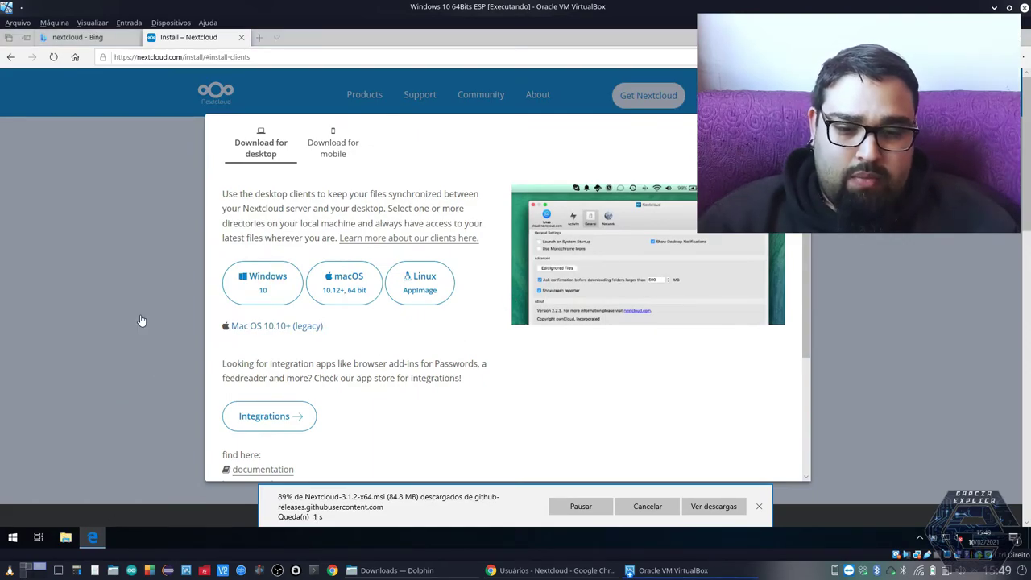
Run Nextcloud-3.1.2-x64.msi from Descargas and install it with the default components
{"action": "key", "text": "super+e"}
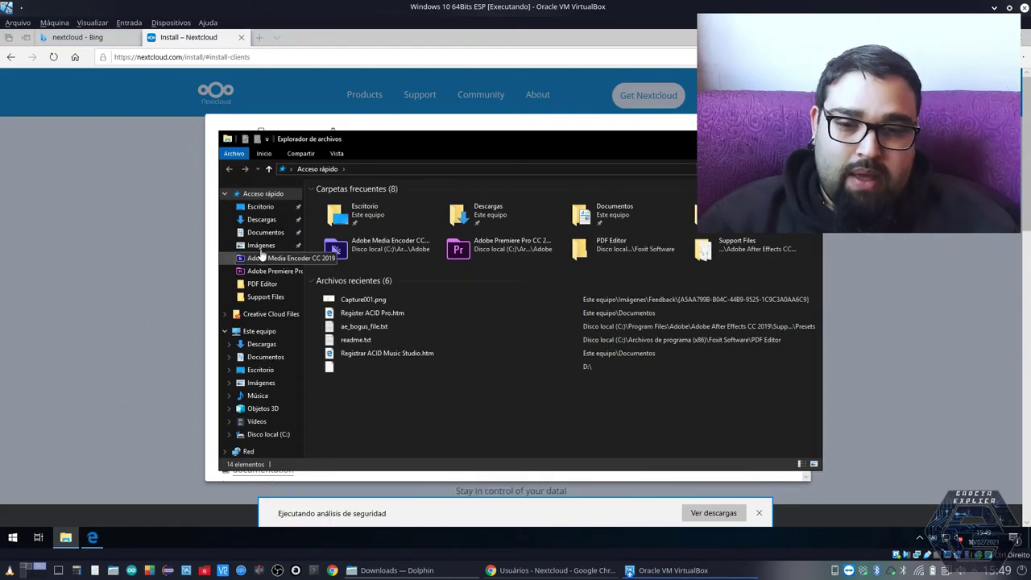
{"action": "left_click", "coordinate": [260, 219]}
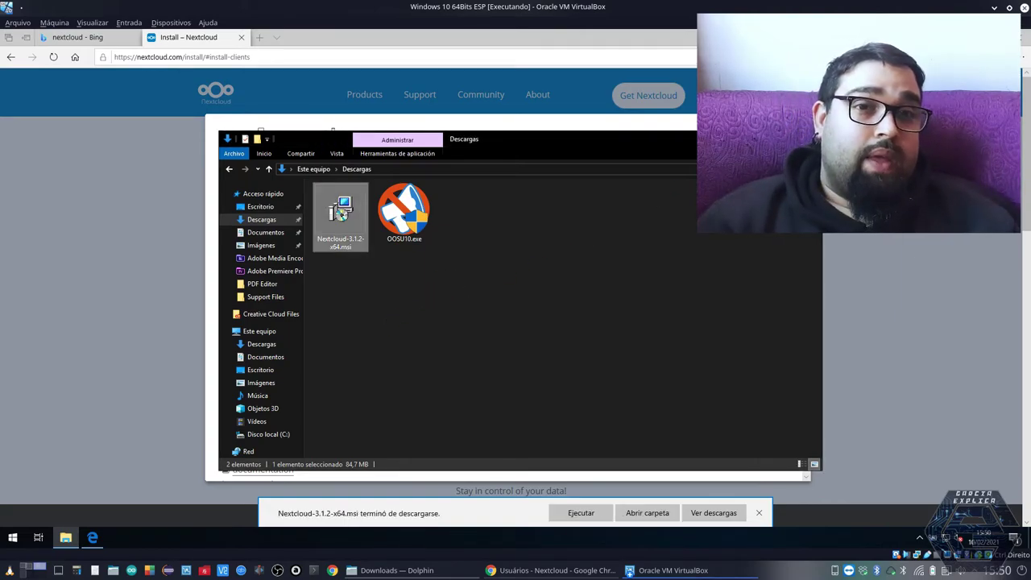
{"action": "left_click_drag", "start_coordinate": [722, 137], "coordinate": [691, 146]}
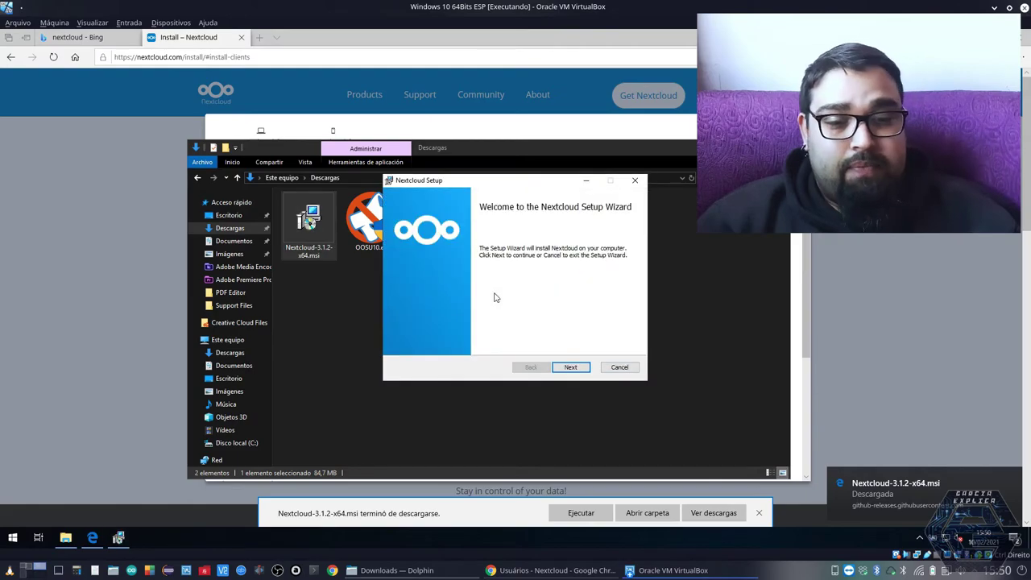
{"action": "left_click", "coordinate": [569, 368]}
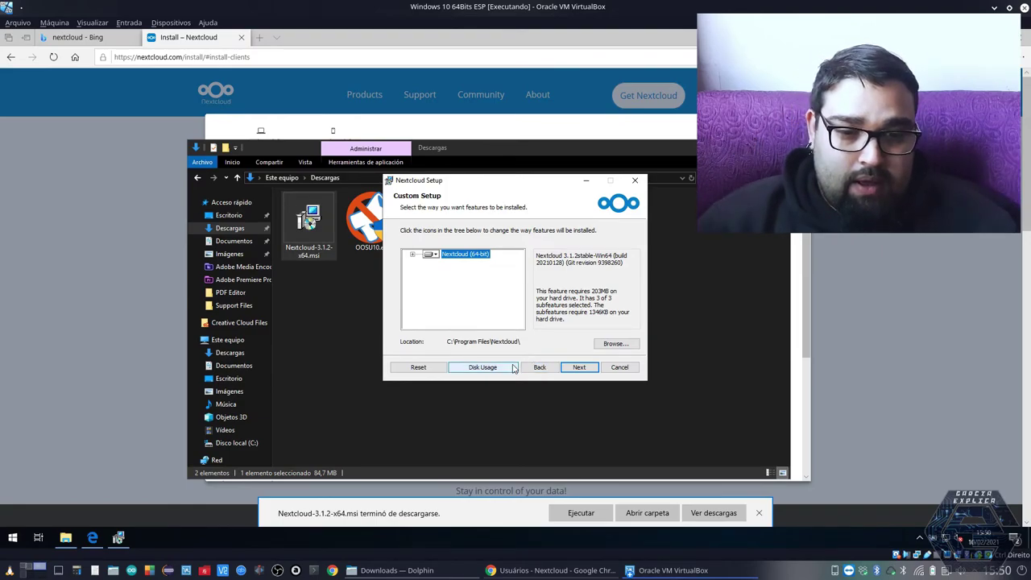
{"action": "left_click", "coordinate": [572, 368]}
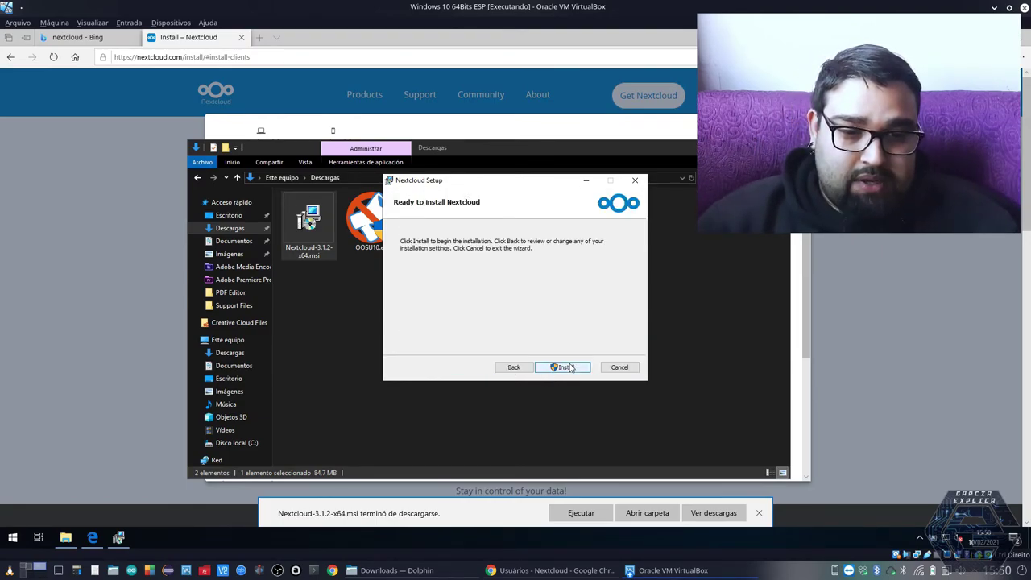
{"action": "left_click", "coordinate": [562, 367]}
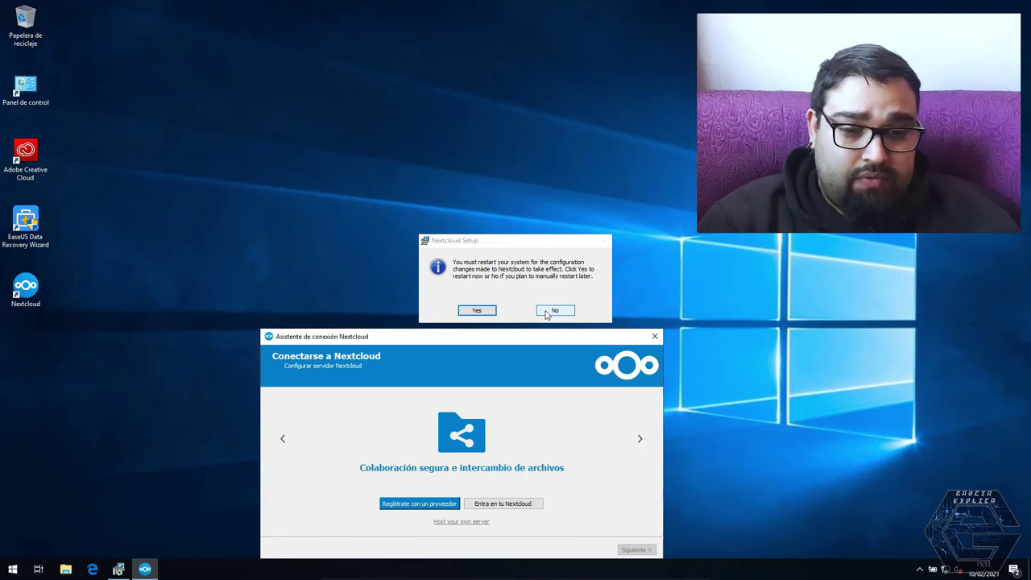
{"action": "left_click", "coordinate": [554, 310]}
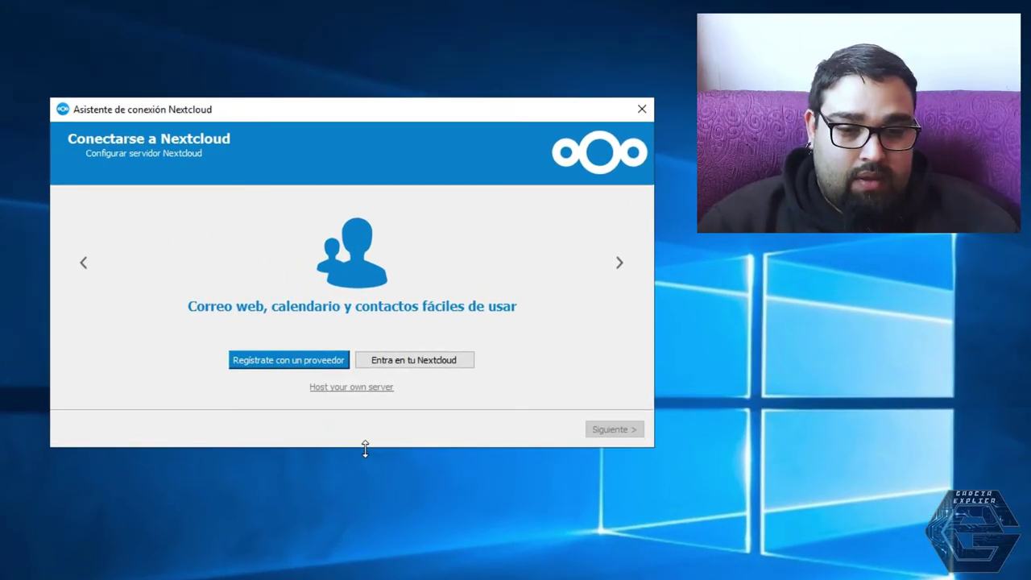
{"action": "left_click", "coordinate": [396, 362]}
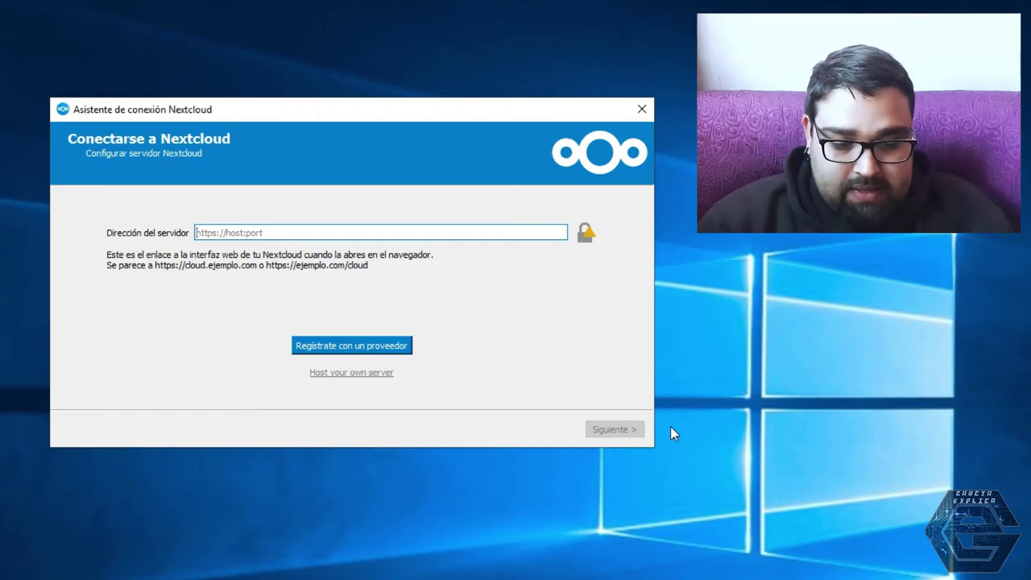
{"action": "type", "text": "https"}
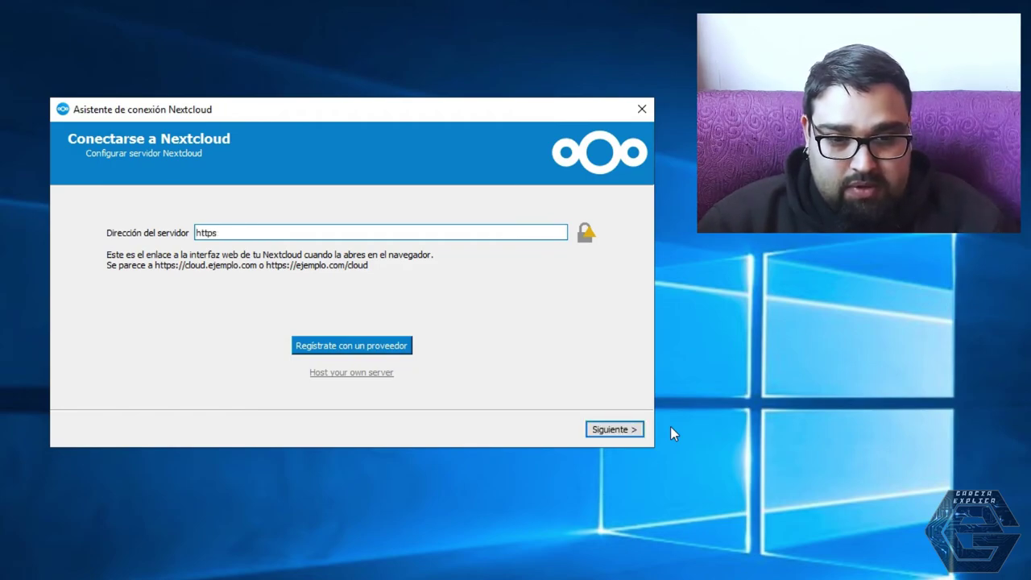
{"action": "type", "text": ":/"}
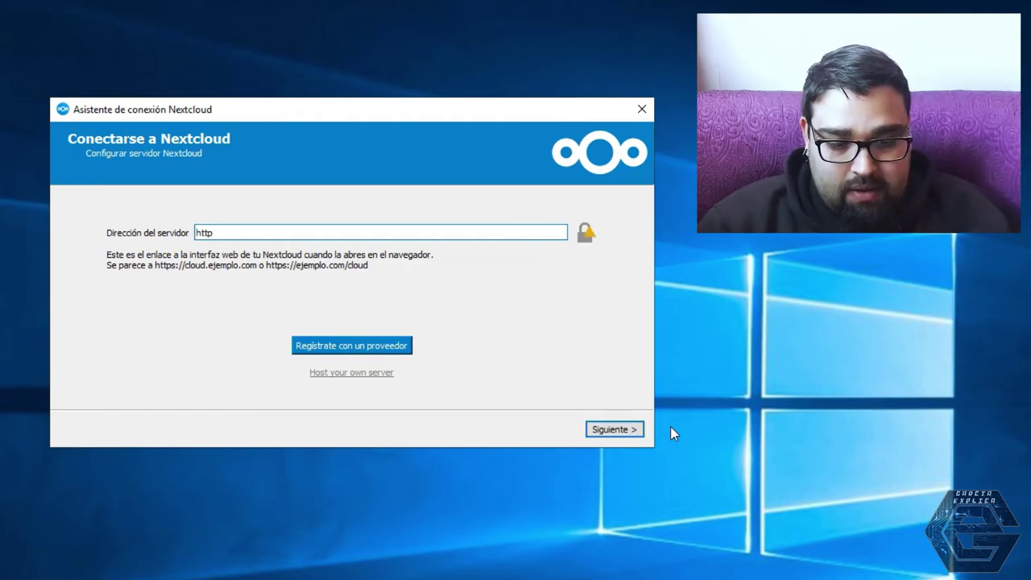
{"action": "type", "text": "://192"}
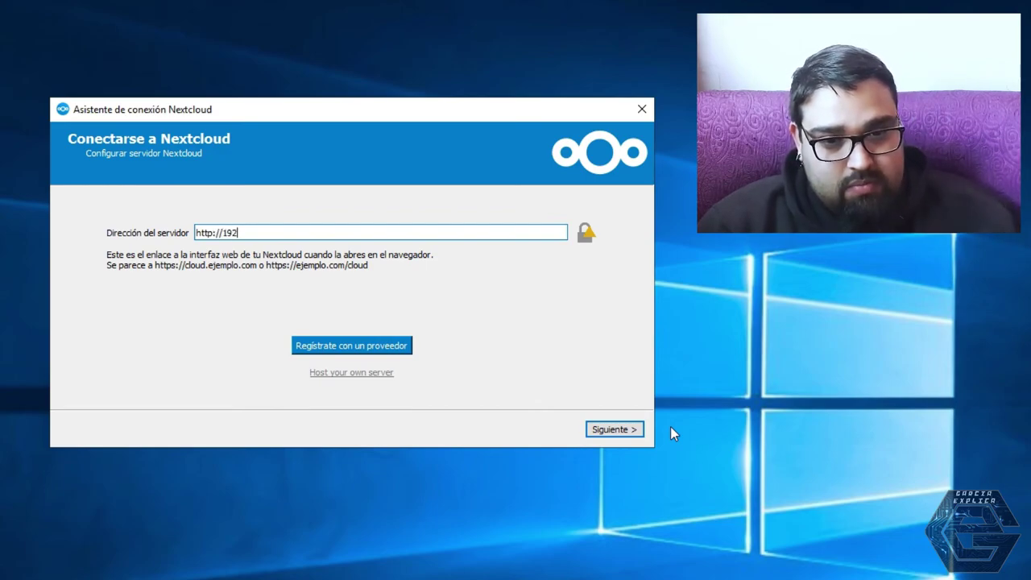
{"action": "type", "text": ".168.1.55"}
{"action": "key", "text": "Return"}
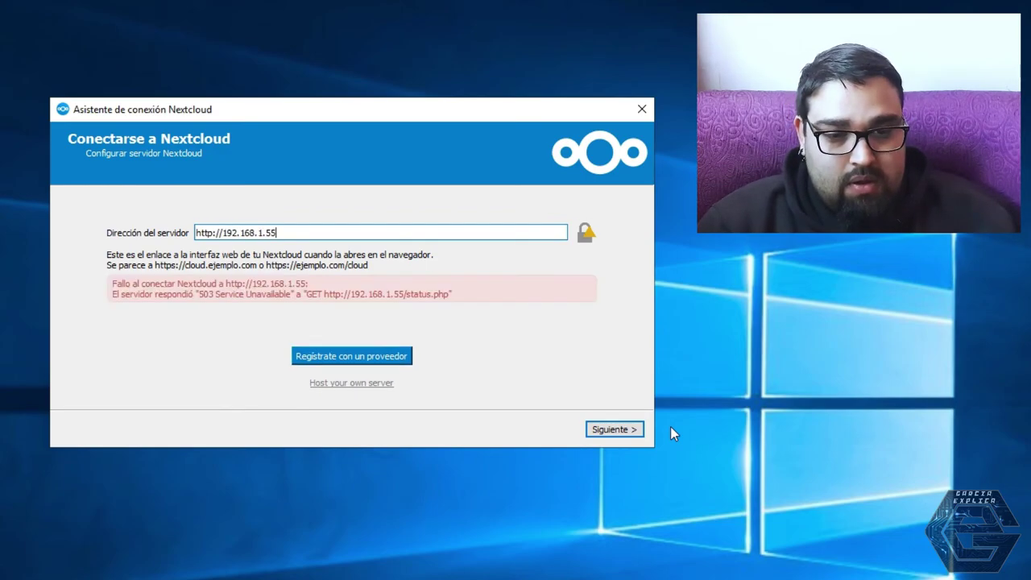
{"action": "key", "text": "Left"}
{"action": "key", "text": "Left"}
{"action": "key", "text": "Left"}
{"action": "key", "text": "Left"}
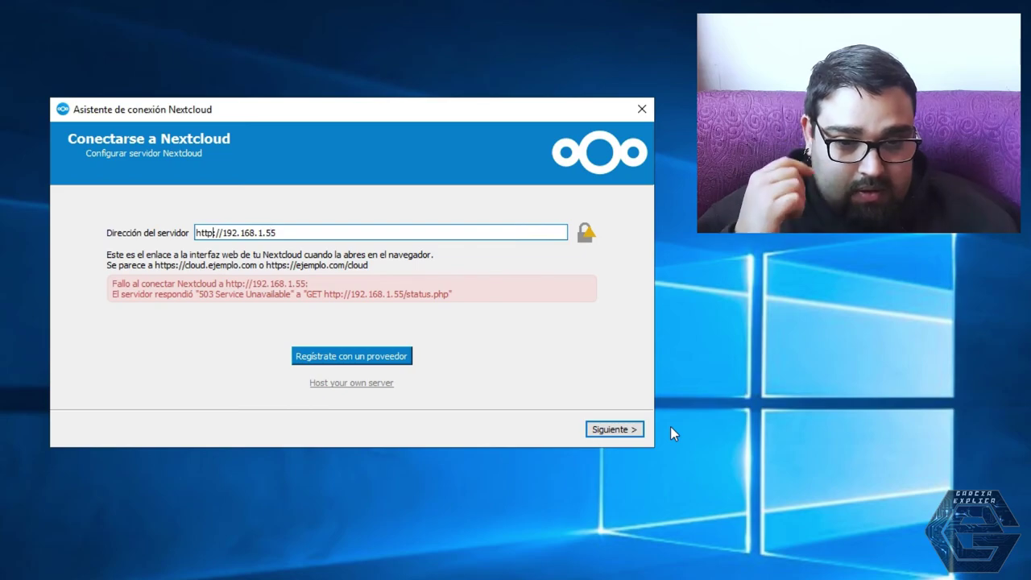
{"action": "key", "text": "Left"}
{"action": "key", "text": "Left"}
{"action": "key", "text": "Left"}
{"action": "key", "text": "Left"}
{"action": "key", "text": "Left"}
{"action": "key", "text": "Left"}
{"action": "key", "text": "Left"}
{"action": "key", "text": "Left"}
{"action": "key", "text": "Left"}
{"action": "key", "text": "Left"}
{"action": "key", "text": "Left"}
{"action": "type", "text": "s"}
{"action": "key", "text": "Return"}
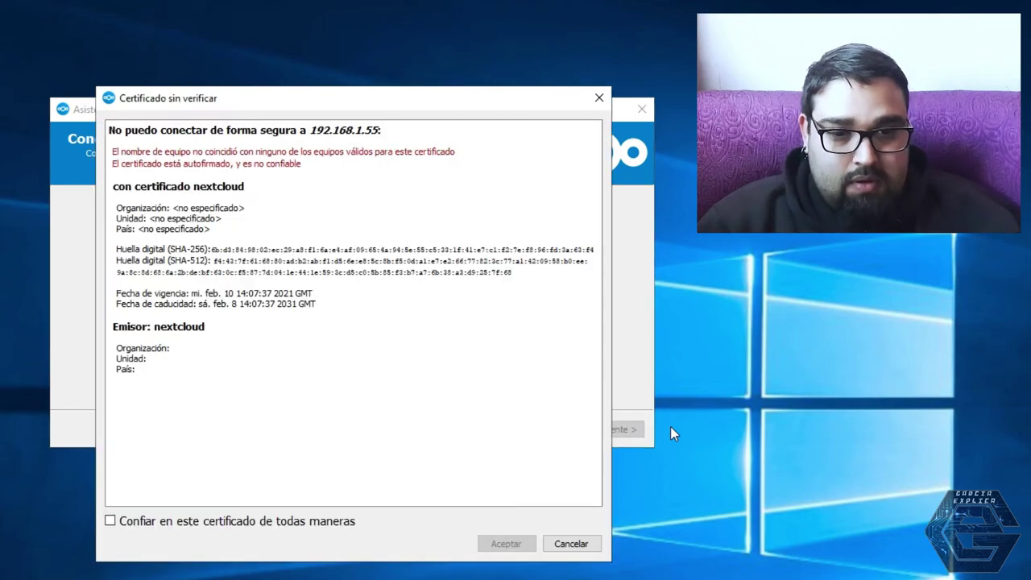
{"action": "left_click", "coordinate": [165, 523]}
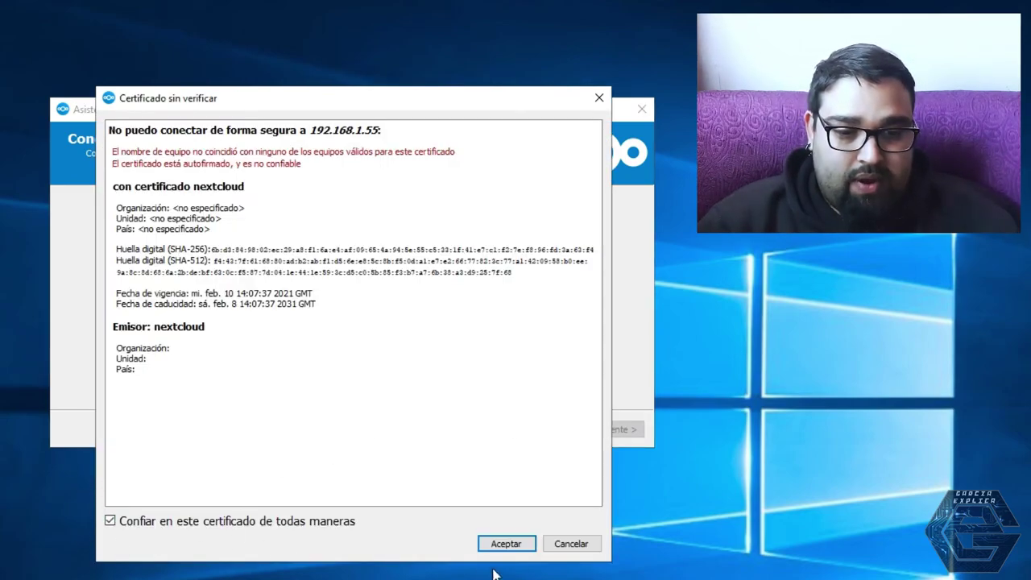
{"action": "left_click", "coordinate": [523, 545]}
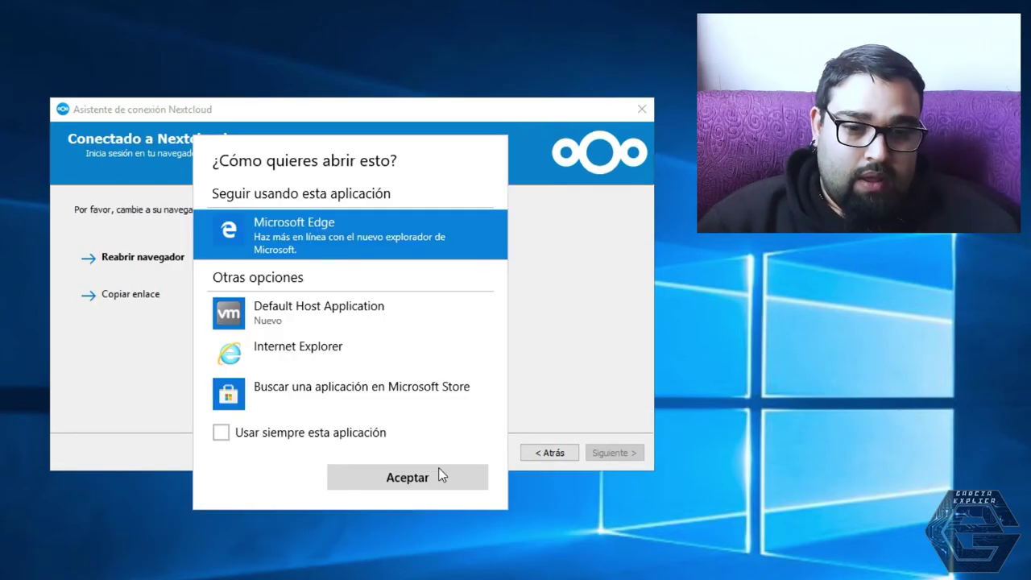
Always open the login in Microsoft Edge and proceed past the certificate warning
{"action": "left_click", "coordinate": [287, 435]}
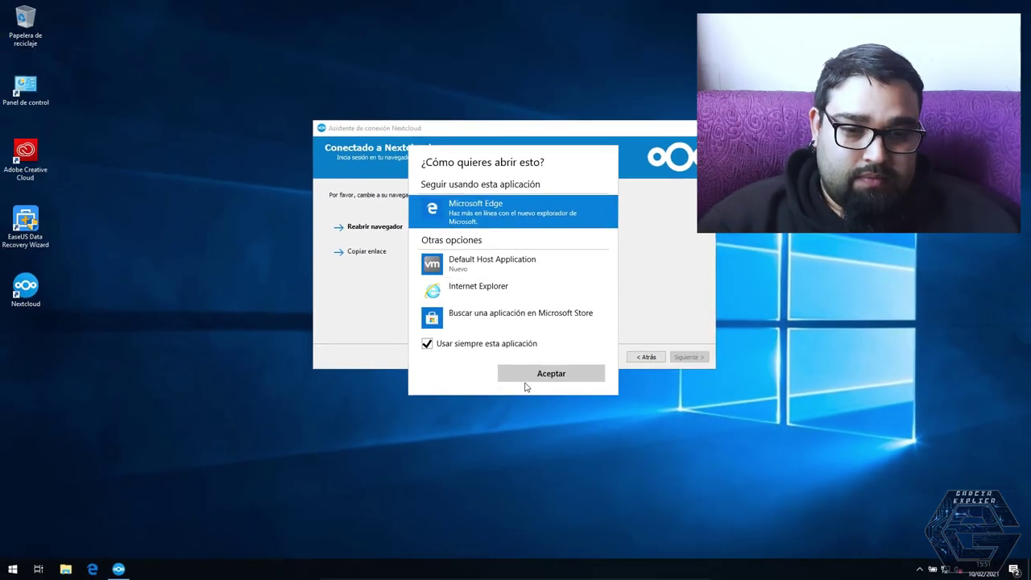
{"action": "left_click", "coordinate": [525, 380]}
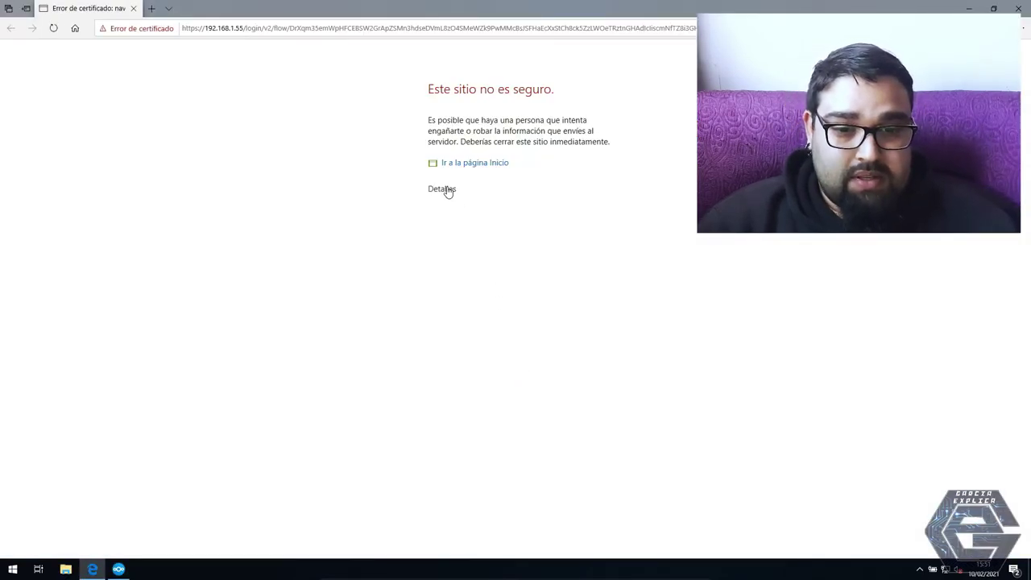
{"action": "left_click", "coordinate": [444, 189]}
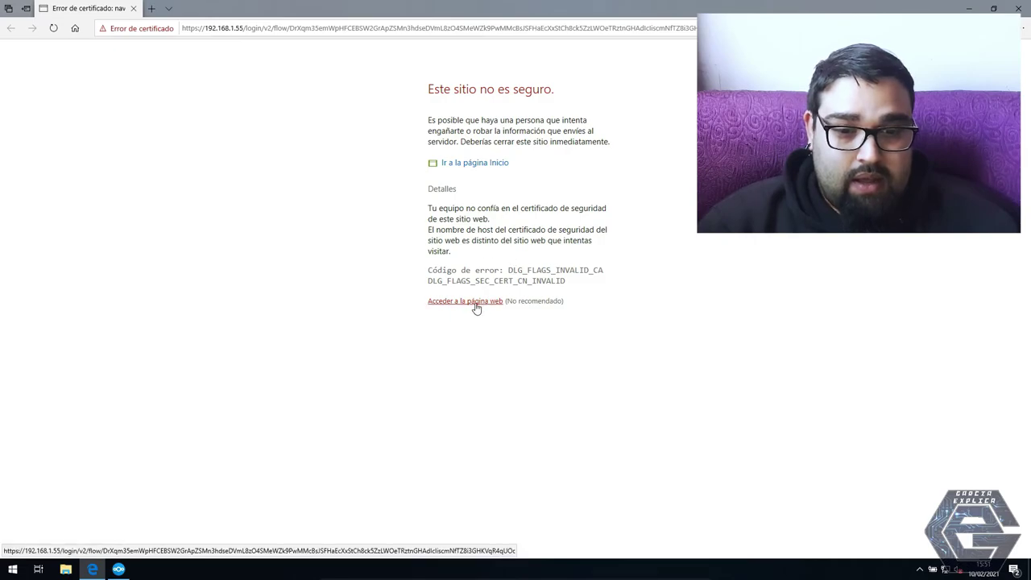
{"action": "left_click", "coordinate": [473, 303]}
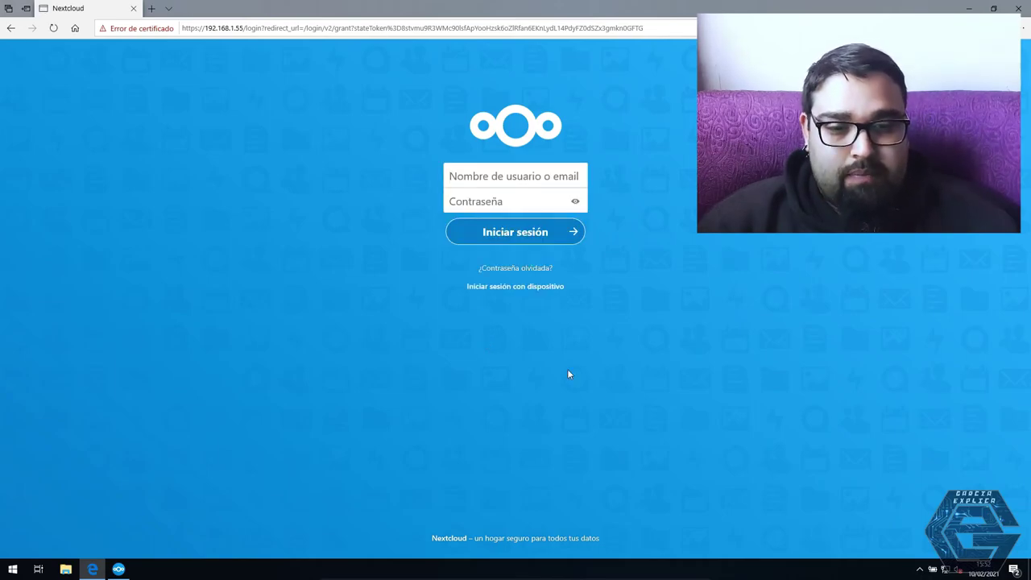
Log in to Nextcloud with the admin username and password, correcting the username
{"action": "type", "text": "garcia"}
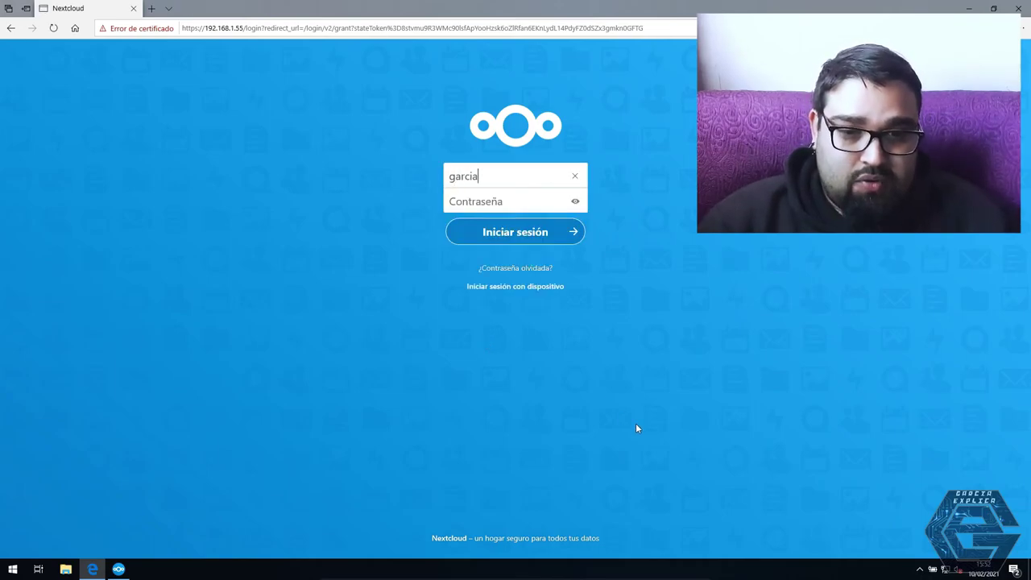
{"action": "type", "text": "123"}
{"action": "key", "text": "Return"}
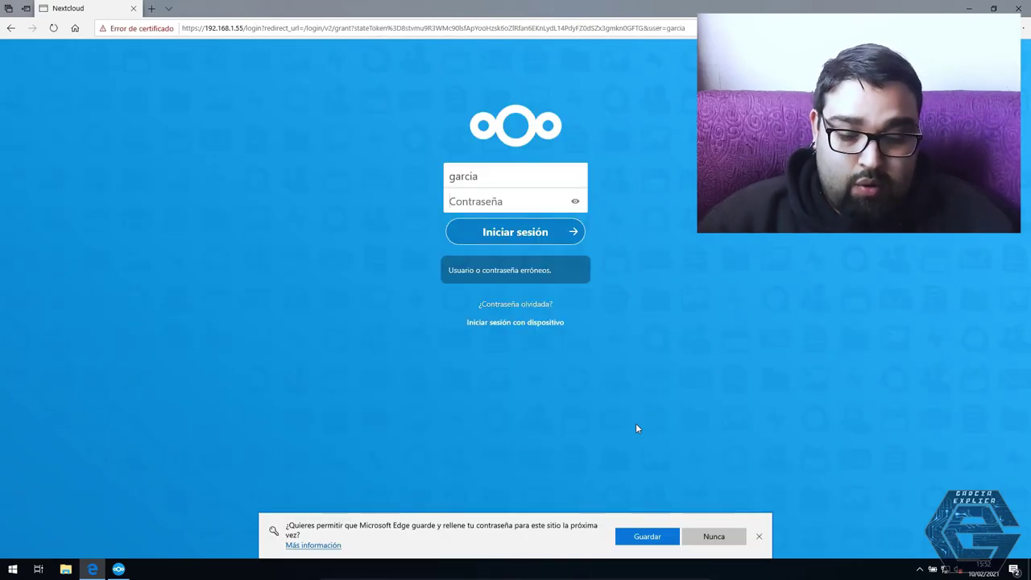
{"action": "key", "text": "shift+Tab"}
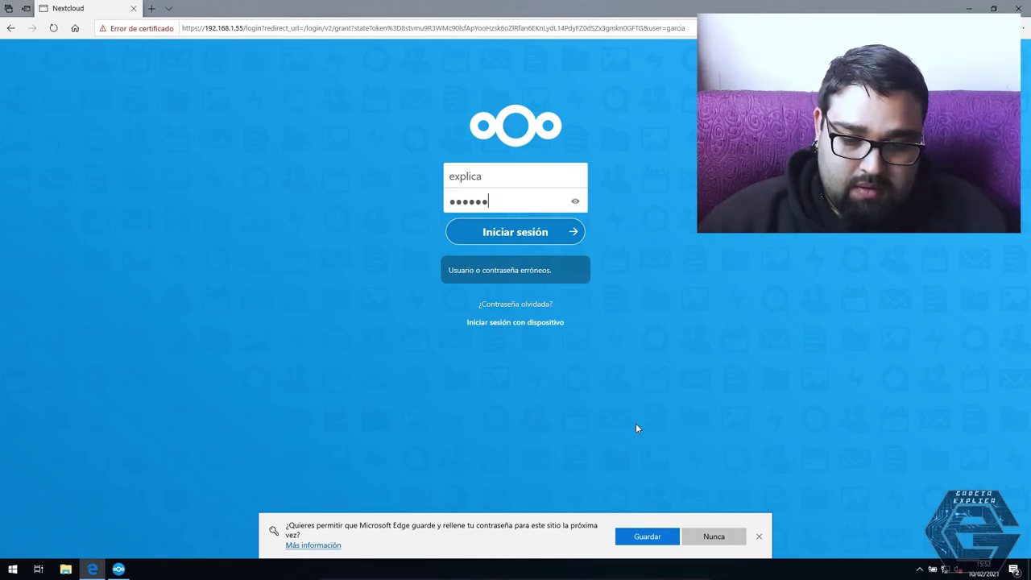
{"action": "key", "text": "Return"}
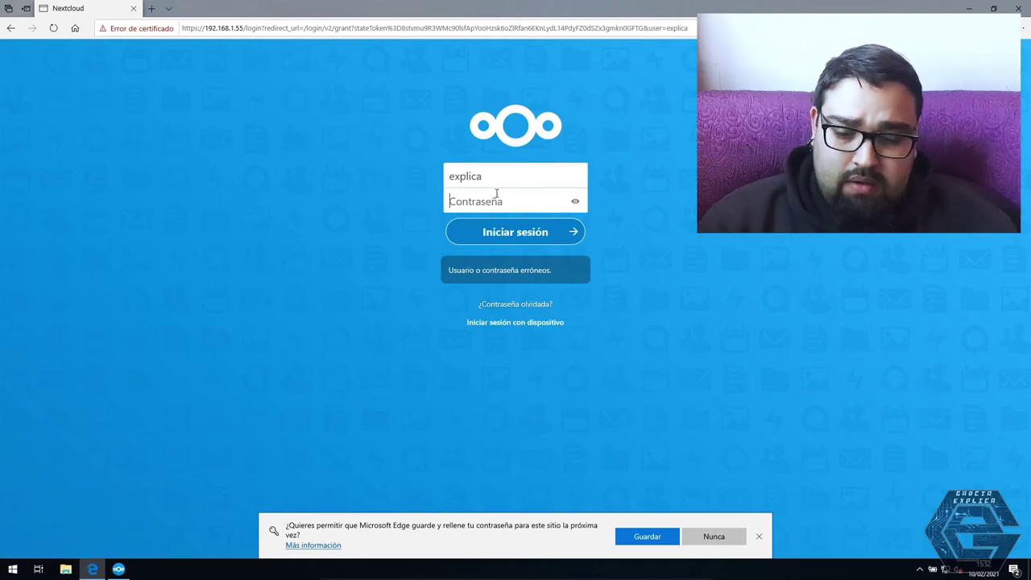
{"action": "key", "text": "shift+Tab"}
{"action": "type", "text": "nextc"}
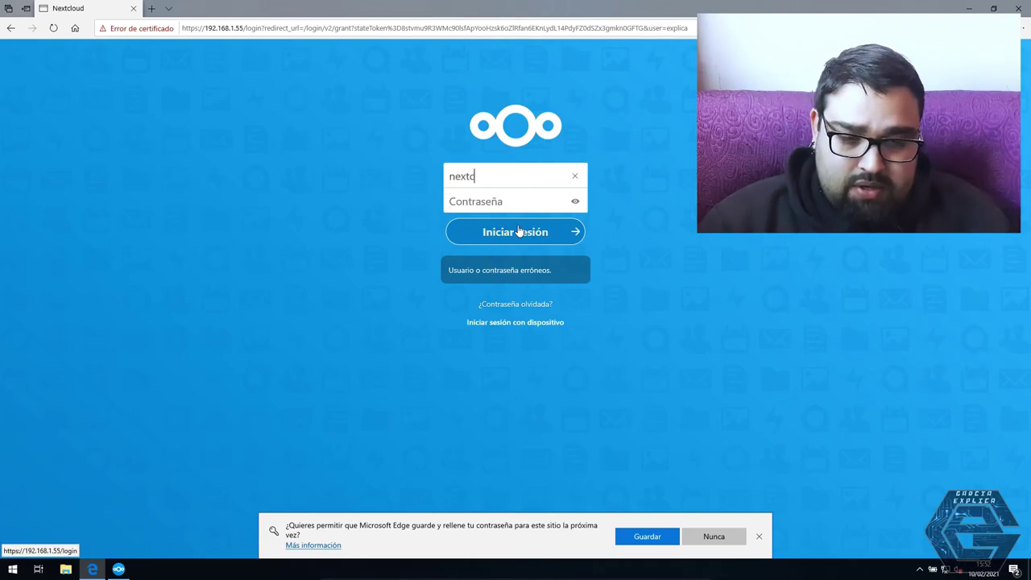
{"action": "type", "text": "loud******"}
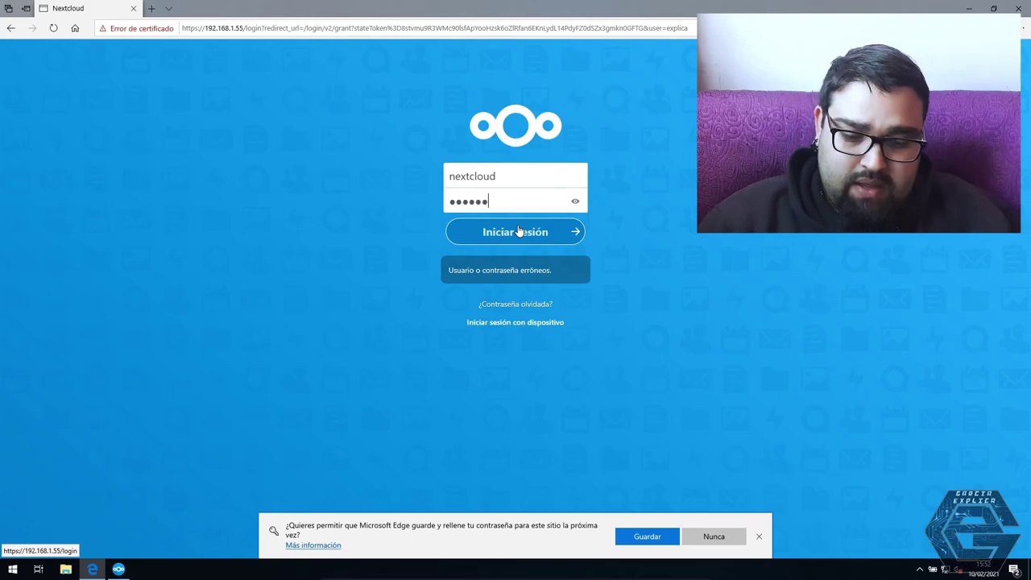
{"action": "type", "text": "***"}
{"action": "key", "text": "Return"}
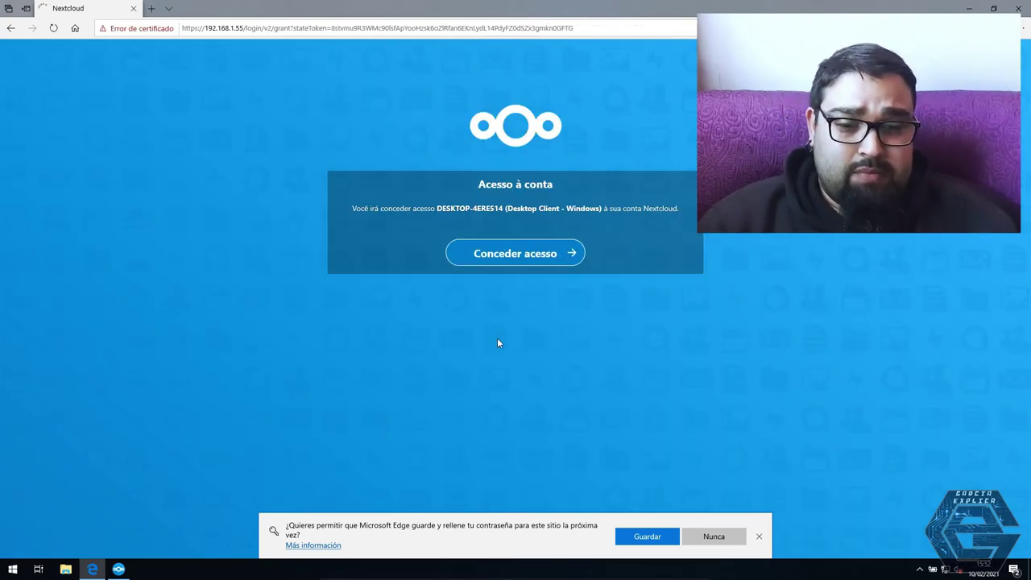
Grant the Windows client access, sync everything from the server, and dismiss the activity panel
{"action": "left_click", "coordinate": [520, 255]}
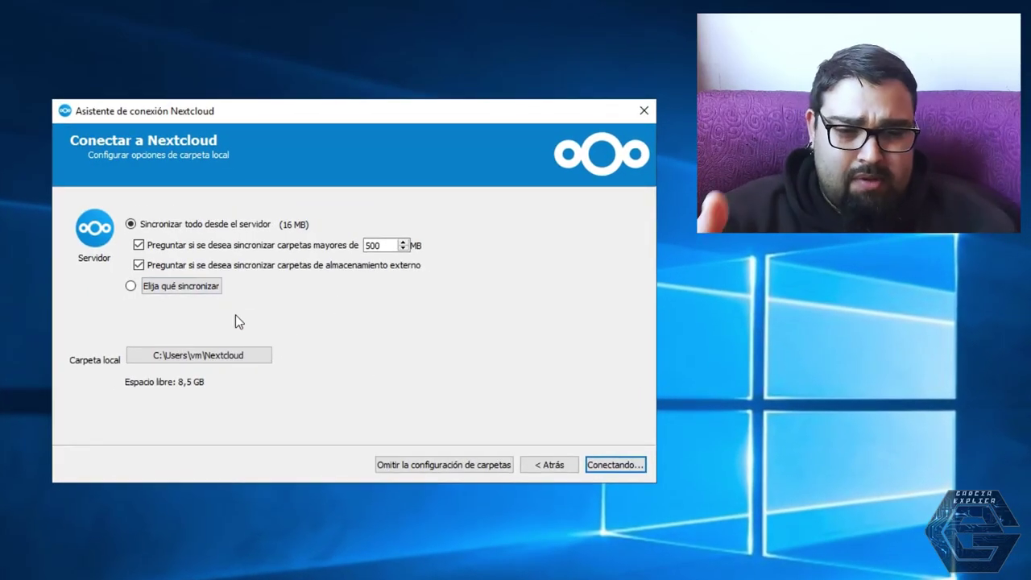
{"action": "left_click", "coordinate": [612, 464]}
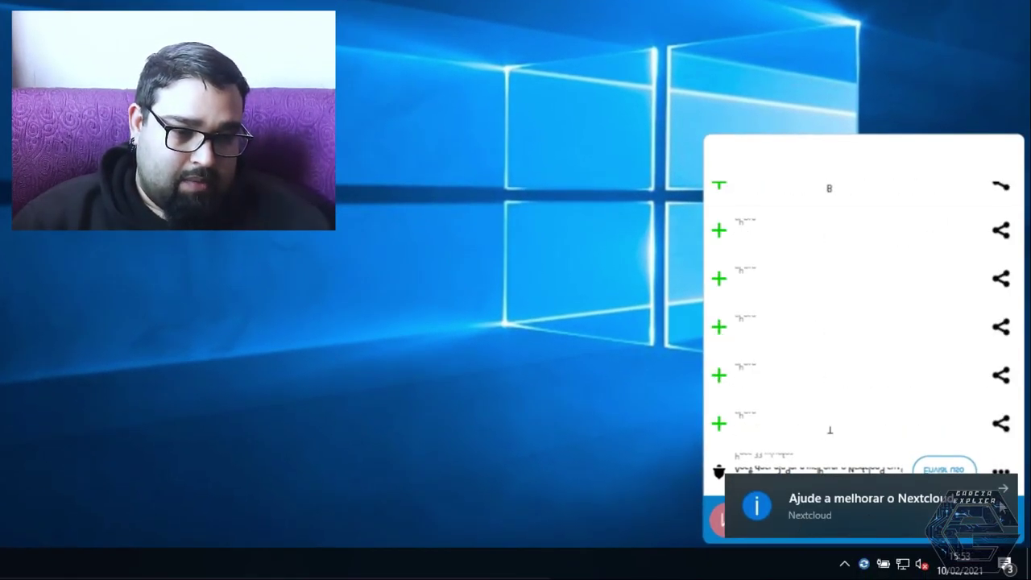
{"action": "left_click", "coordinate": [1004, 492]}
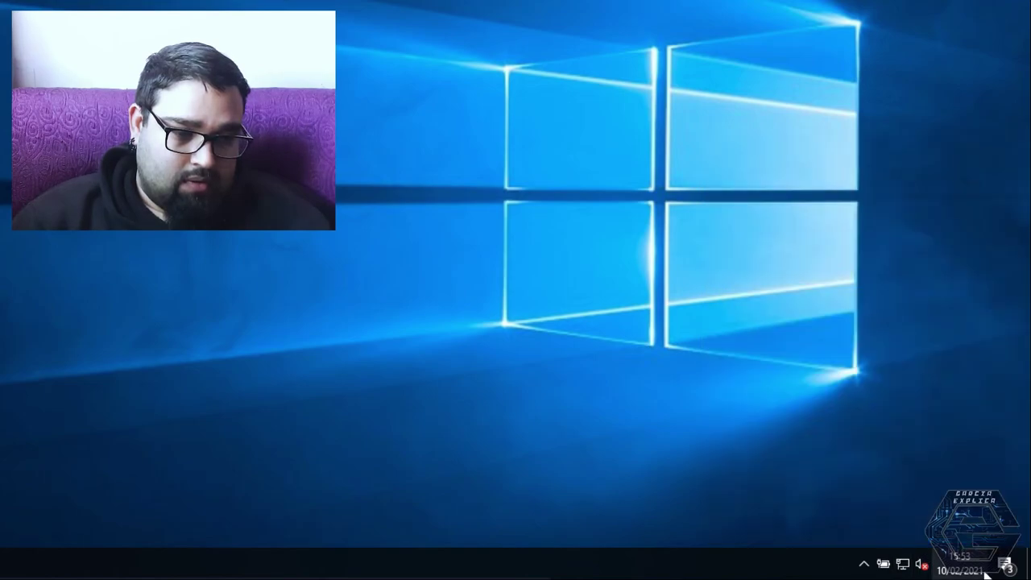
{"action": "left_click", "coordinate": [863, 563]}
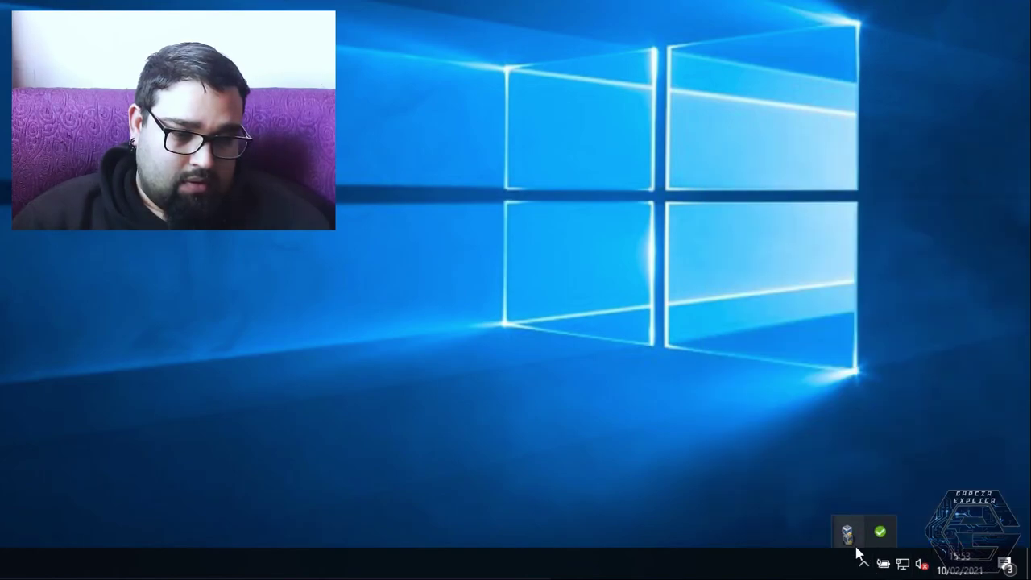
Pin the Nextcloud icon to the visible tray and open its activity panel and options menu
{"action": "left_click_drag", "start_coordinate": [876, 546], "coordinate": [861, 564]}
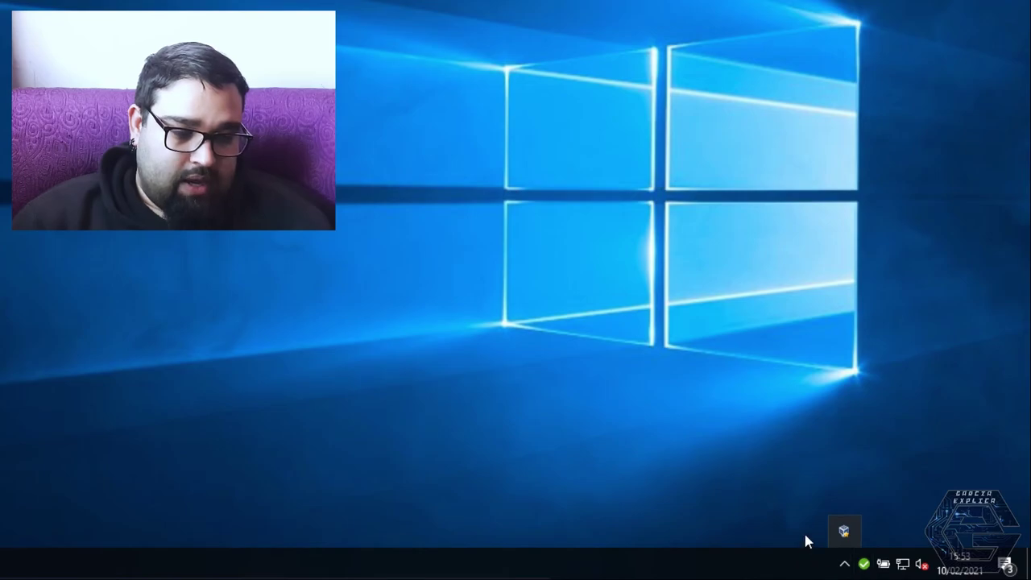
{"action": "left_click", "coordinate": [863, 563]}
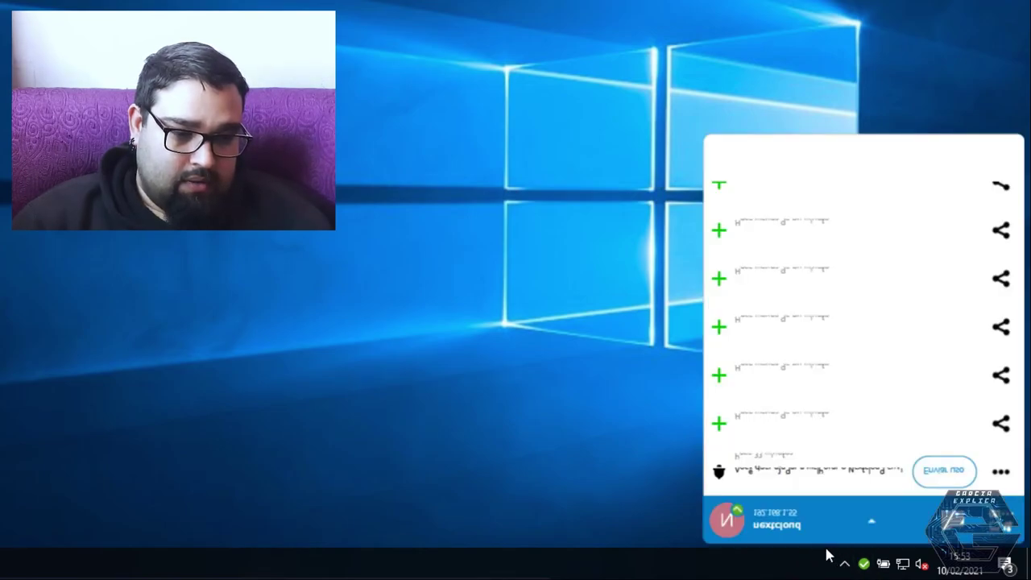
{"action": "left_click", "coordinate": [831, 521]}
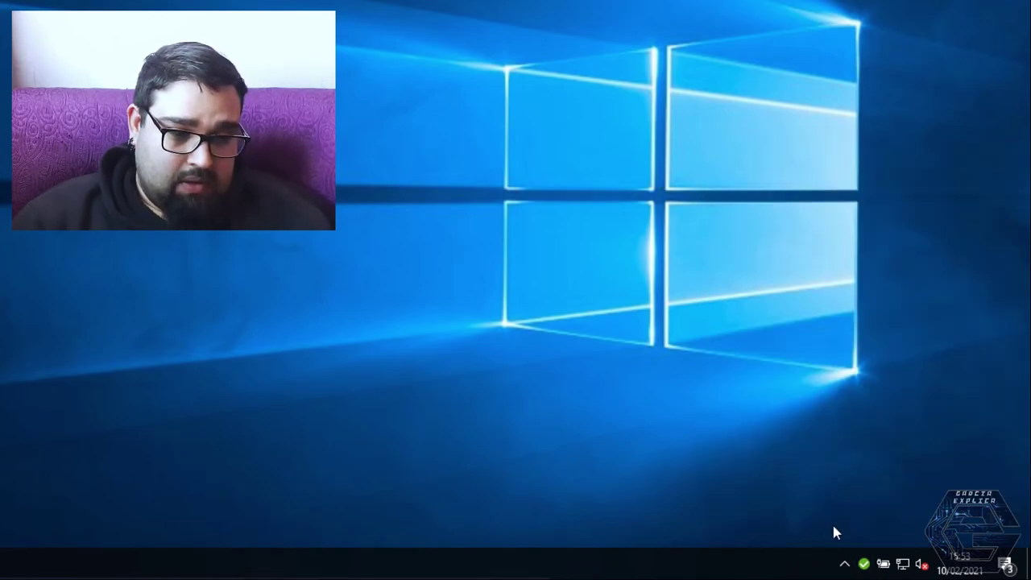
{"action": "left_click", "coordinate": [863, 563]}
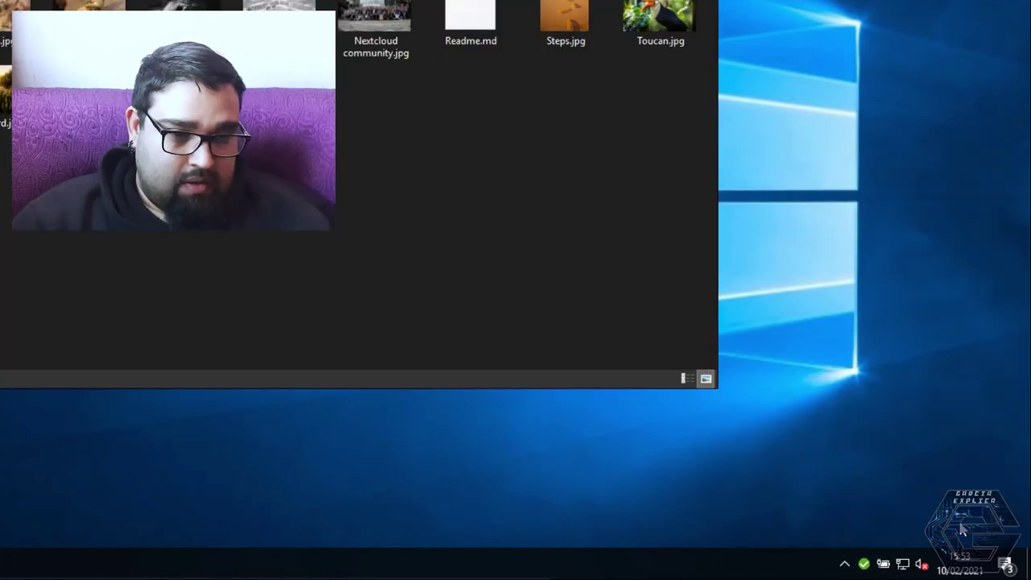
{"action": "left_click", "coordinate": [863, 564]}
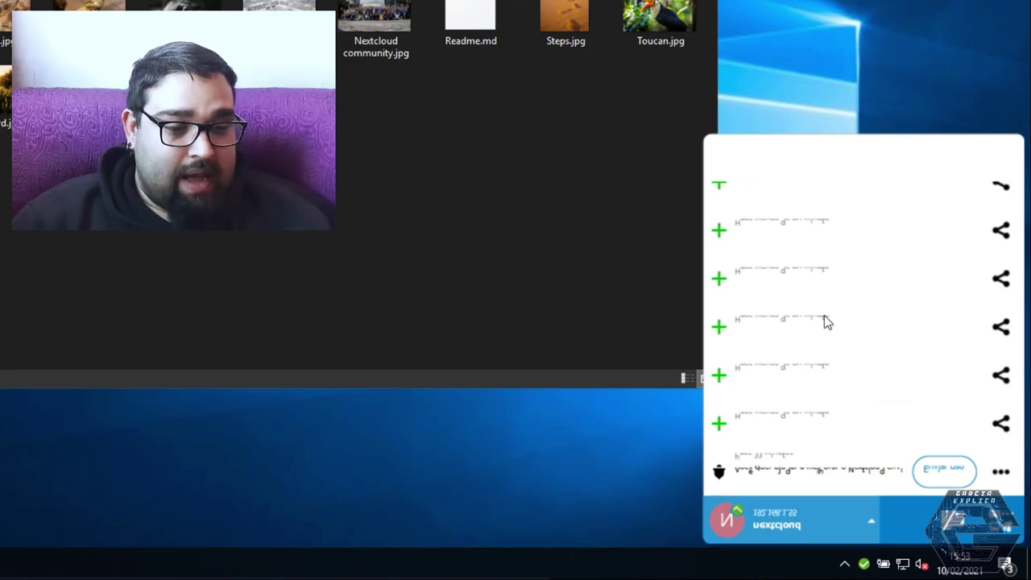
{"action": "right_click", "coordinate": [866, 565]}
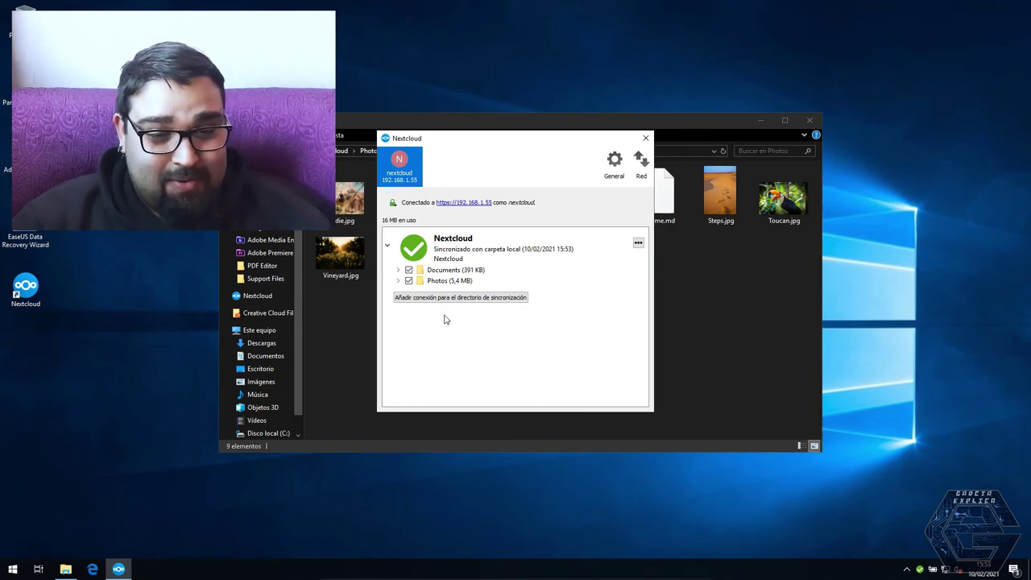
Check the General, Red and account tabs, close the settings window, then toggle the activity panel
{"action": "left_click", "coordinate": [614, 165]}
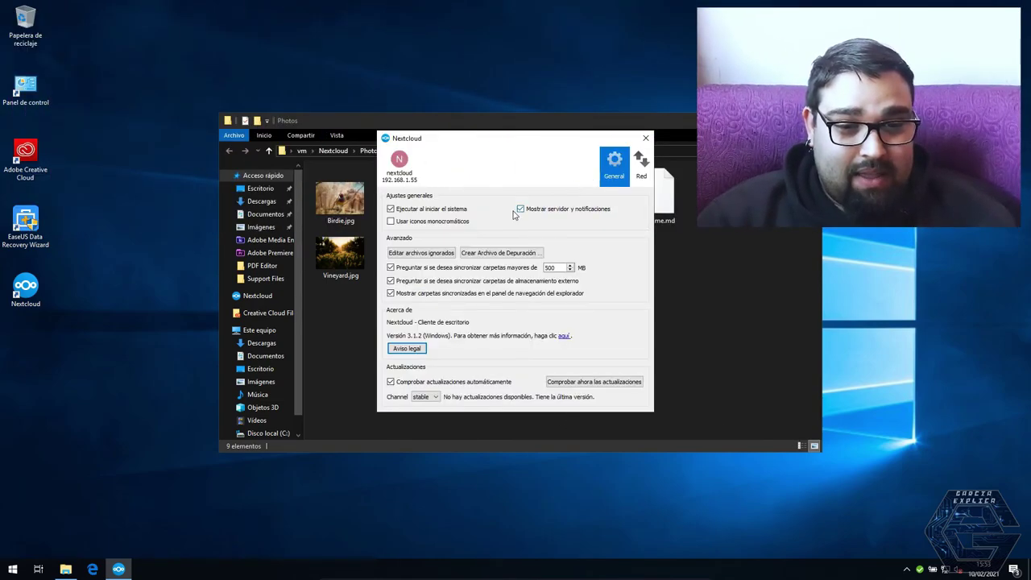
{"action": "left_click", "coordinate": [641, 165]}
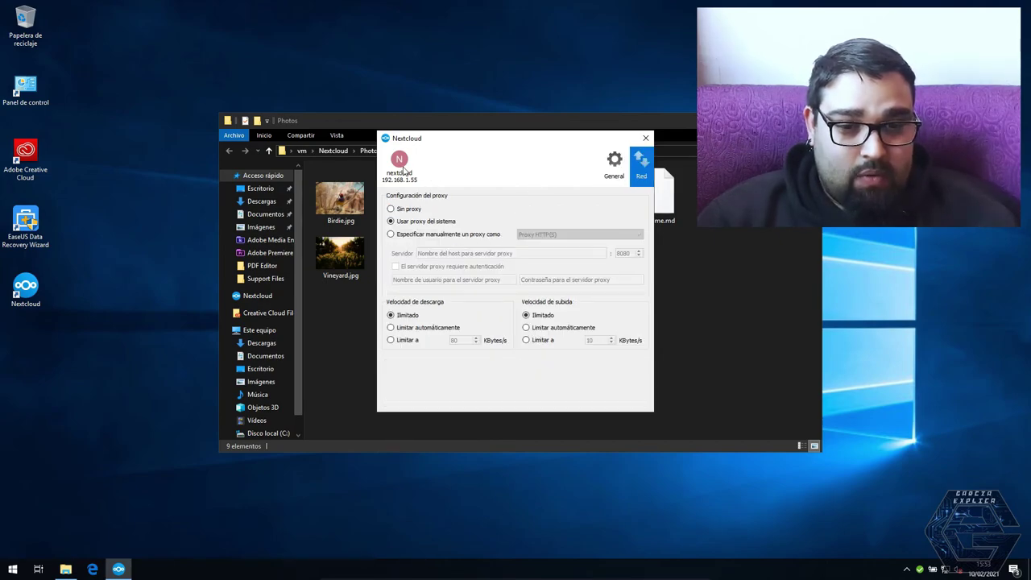
{"action": "left_click", "coordinate": [403, 171]}
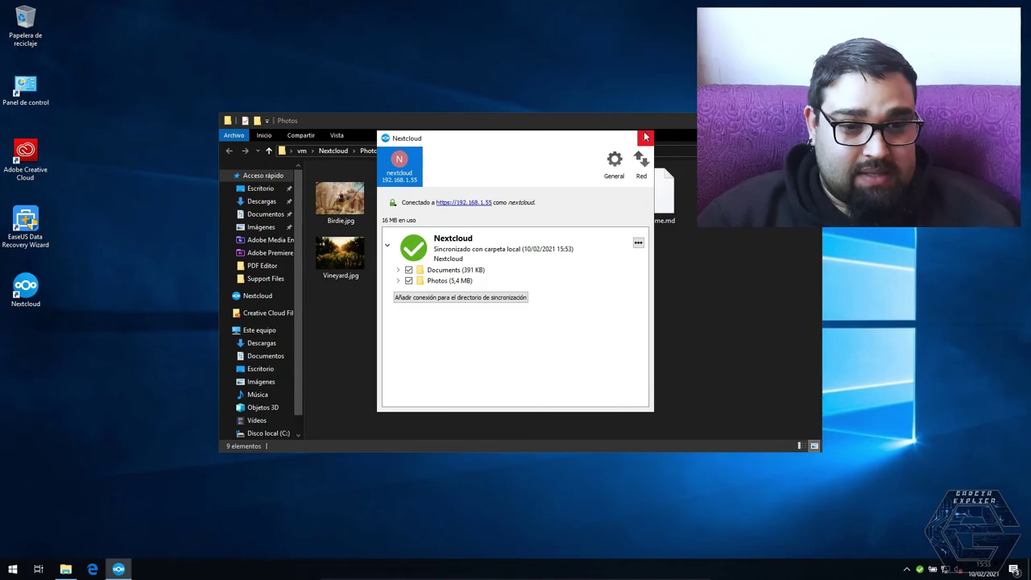
{"action": "left_click", "coordinate": [645, 138]}
{"action": "left_click", "coordinate": [919, 569]}
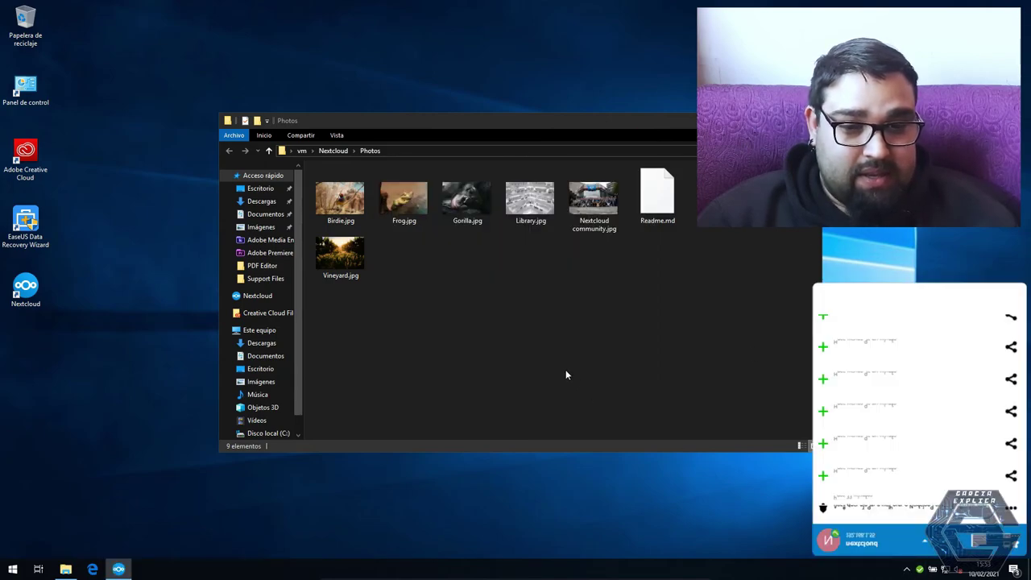
{"action": "left_click", "coordinate": [566, 373]}
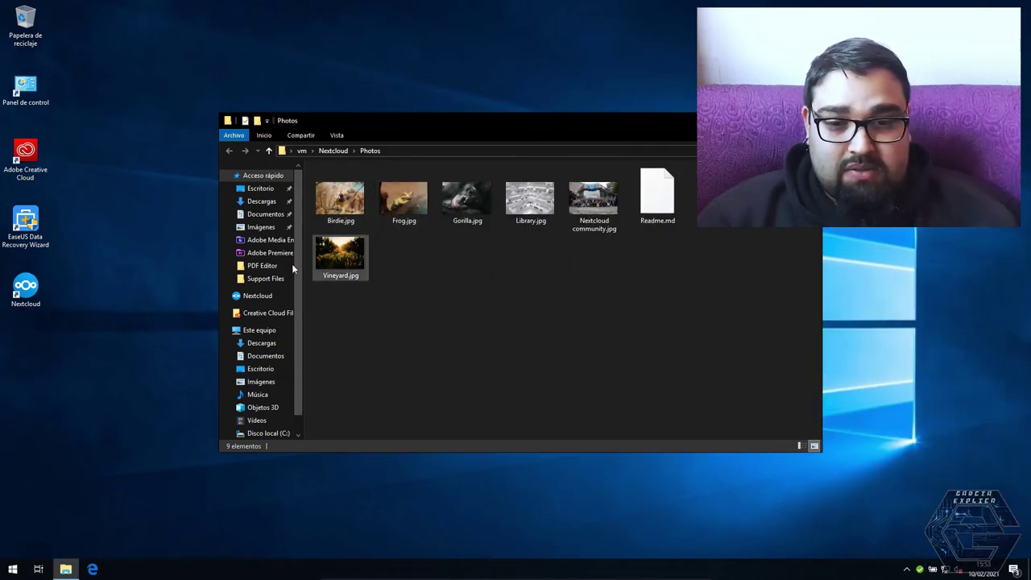
Browse the Escritorio, Documentos and Imágenes folders from Este equipo in File Explorer
{"action": "left_click", "coordinate": [264, 176]}
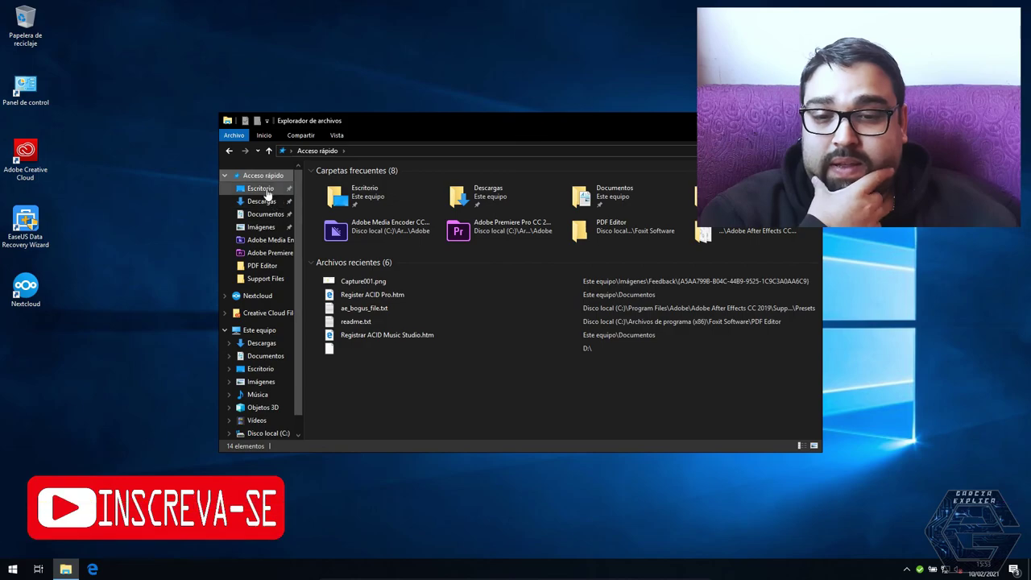
{"action": "left_click", "coordinate": [266, 188]}
{"action": "left_click", "coordinate": [269, 151]}
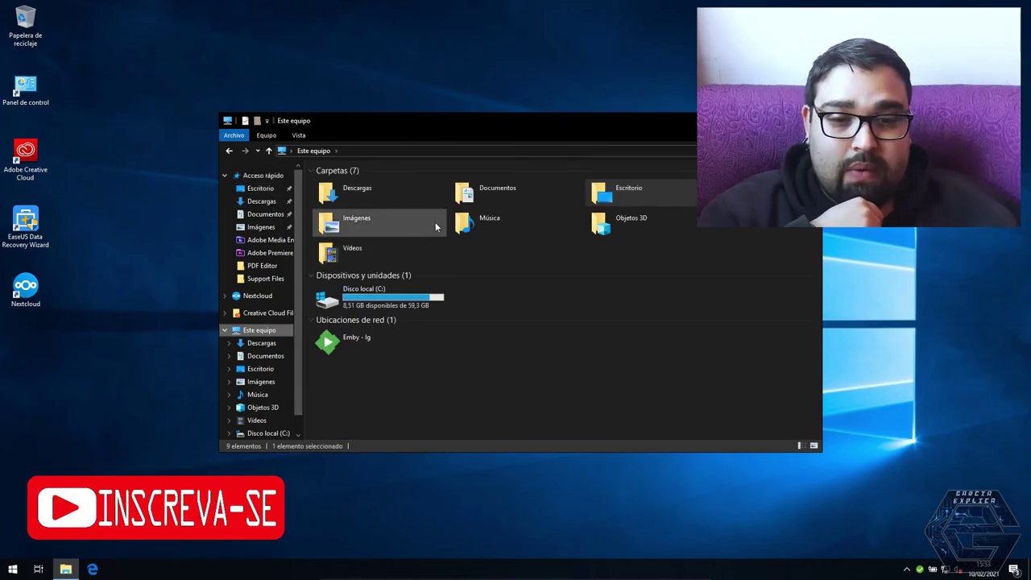
{"action": "double_click", "coordinate": [473, 205]}
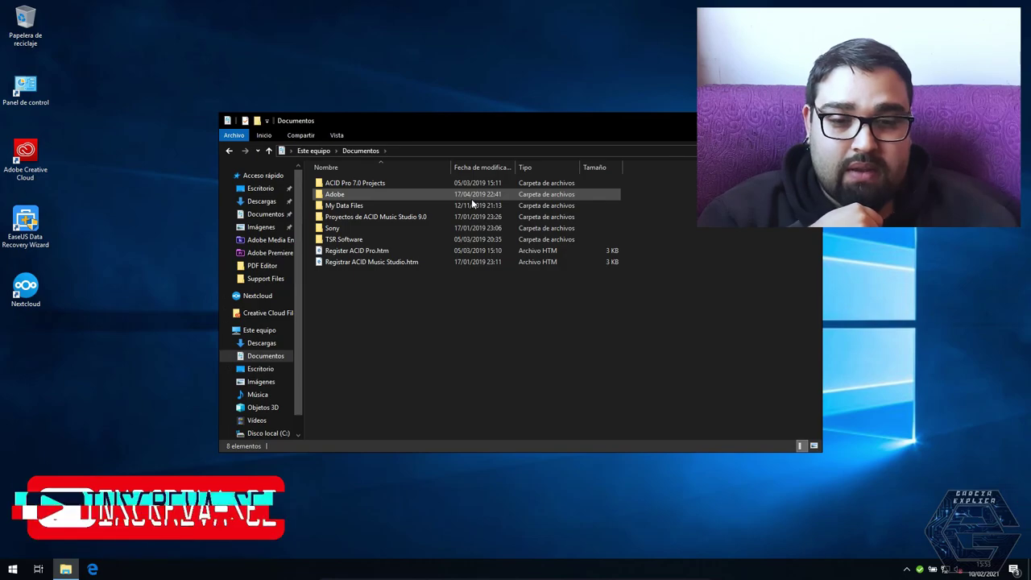
{"action": "key", "text": "alt+Left"}
{"action": "key", "text": "alt+Left"}
{"action": "key", "text": "alt+Left"}
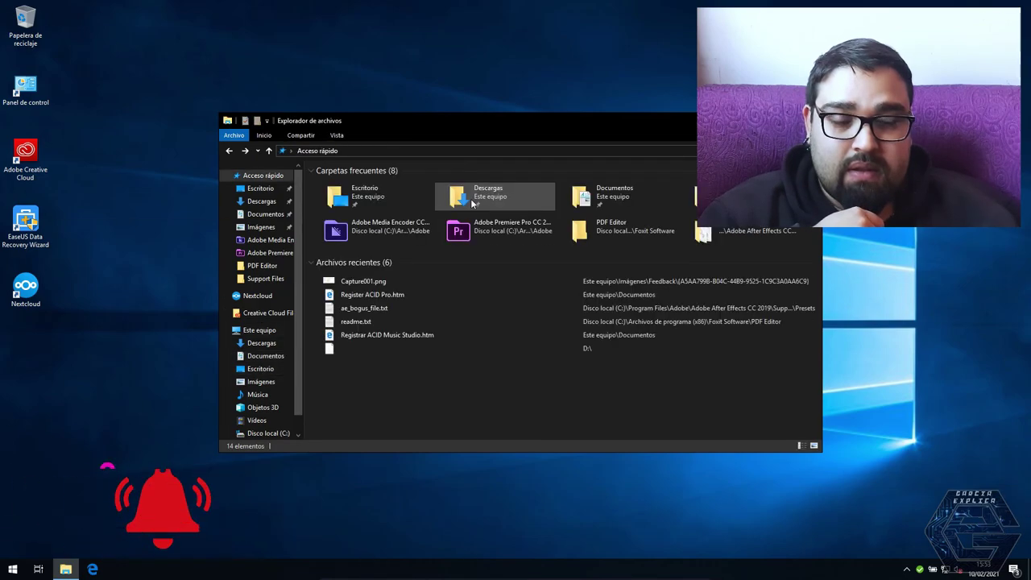
{"action": "key", "text": "alt+Left"}
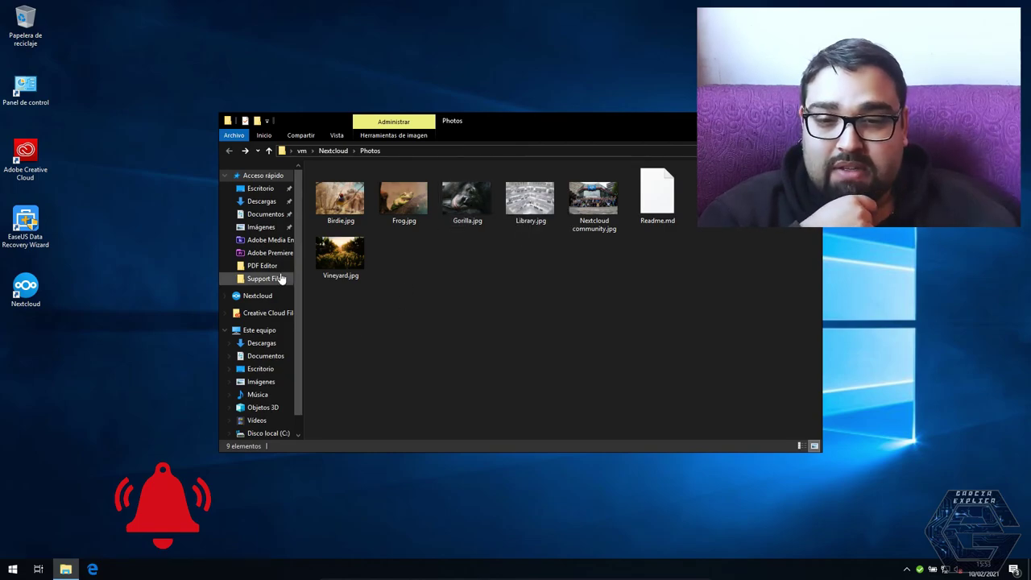
{"action": "left_click", "coordinate": [271, 228]}
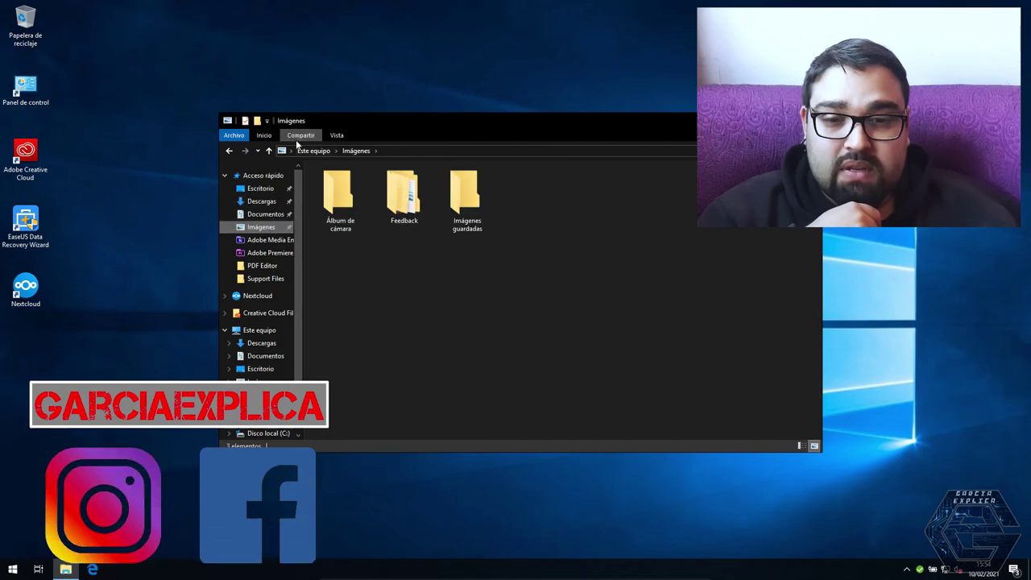
{"action": "left_click", "coordinate": [270, 151]}
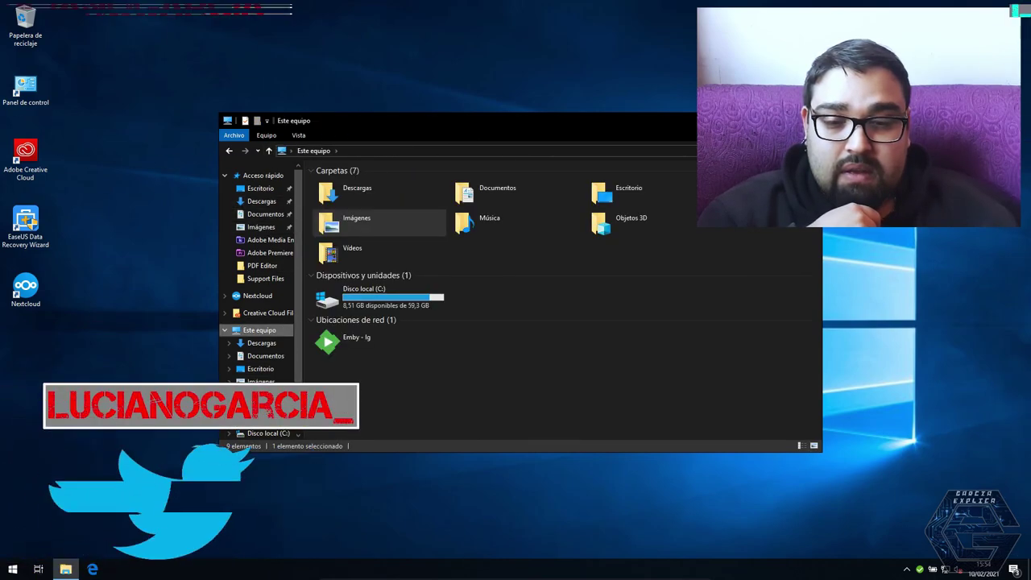
{"action": "left_click", "coordinate": [268, 433]}
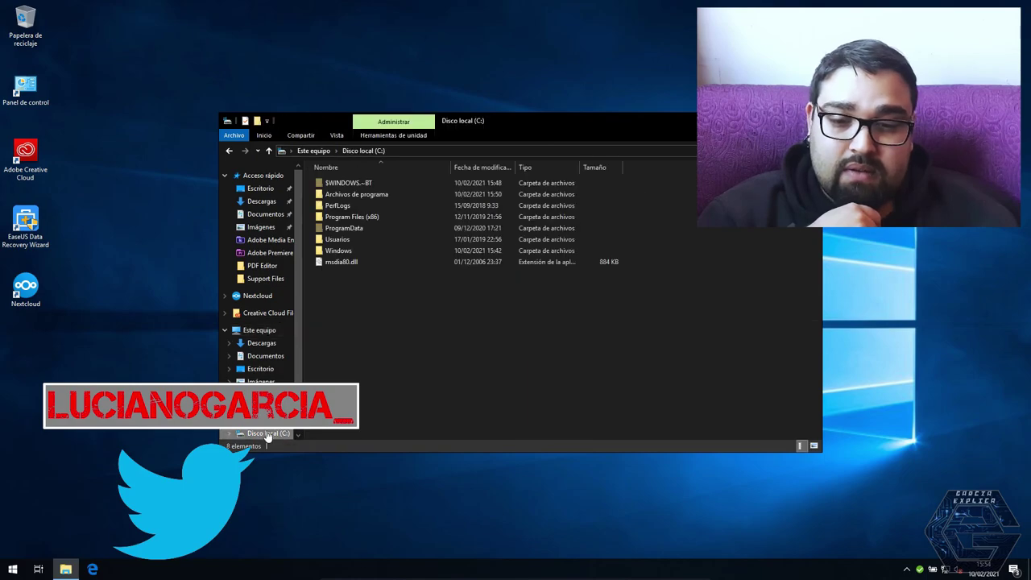
{"action": "left_click", "coordinate": [266, 331]}
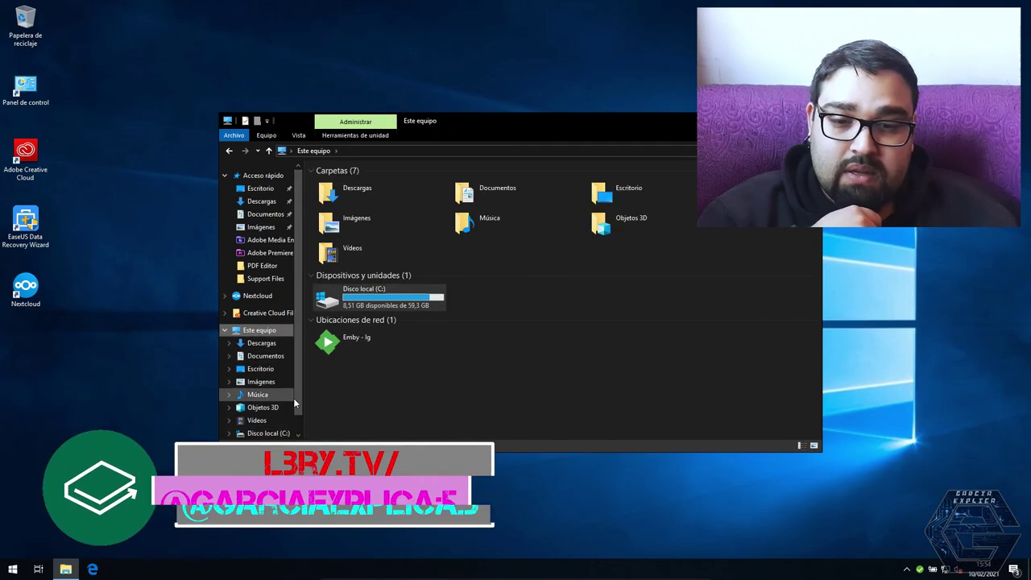
Open C:\Users\vm\Nextcloud, select its 10 items, and close Explorer with Alt+F4
{"action": "double_click", "coordinate": [372, 298]}
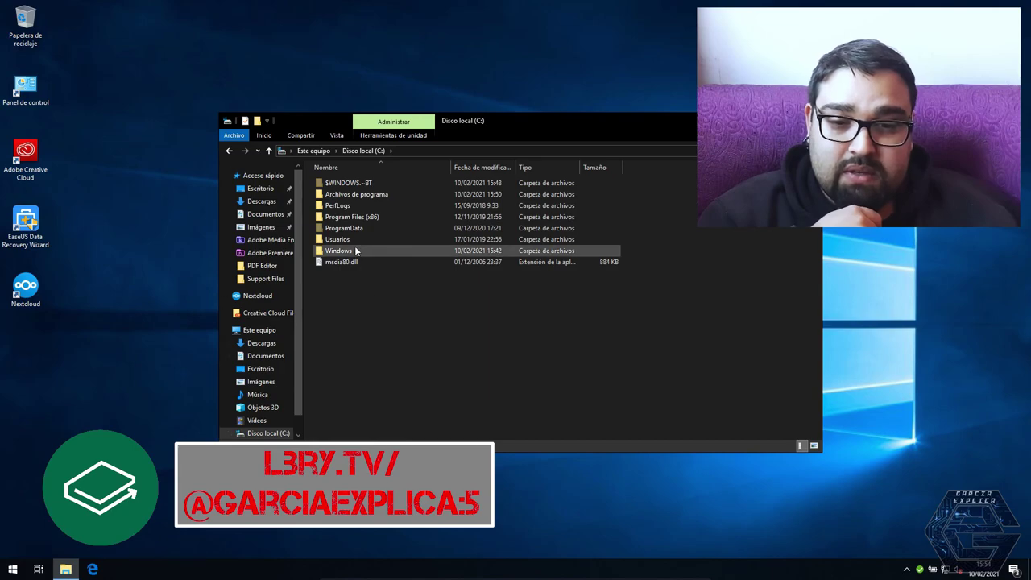
{"action": "double_click", "coordinate": [357, 239]}
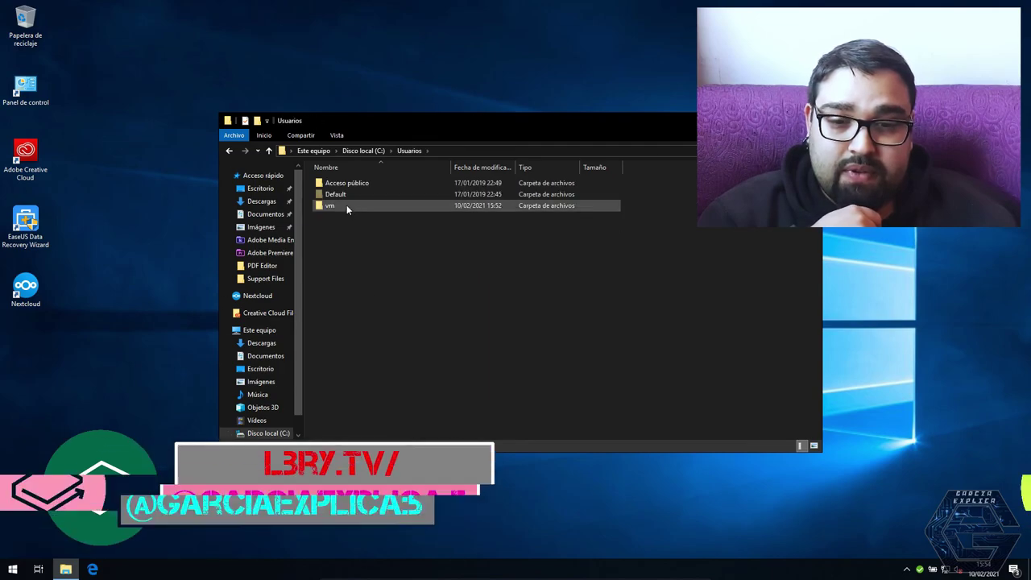
{"action": "double_click", "coordinate": [346, 206]}
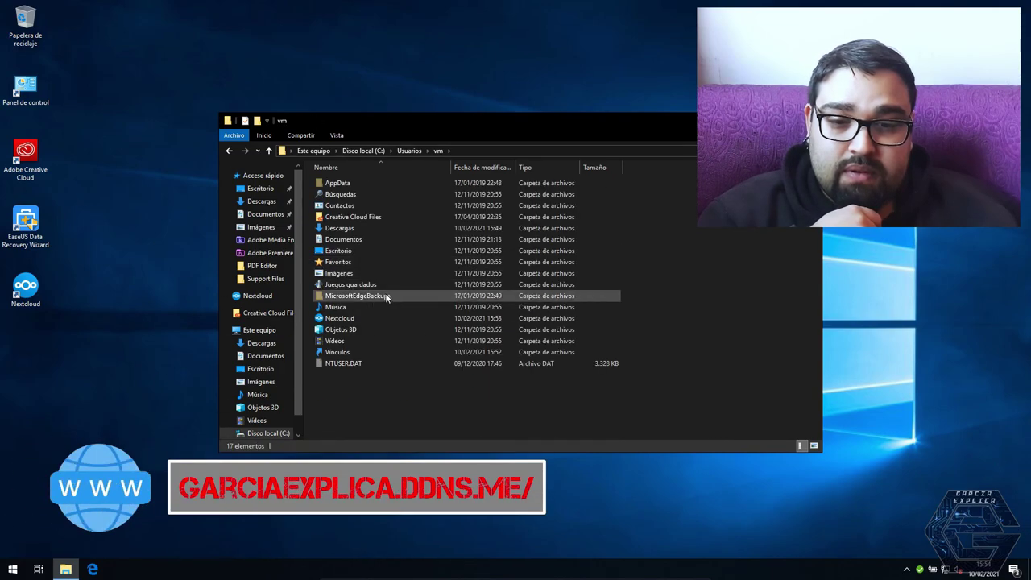
{"action": "left_click", "coordinate": [354, 321]}
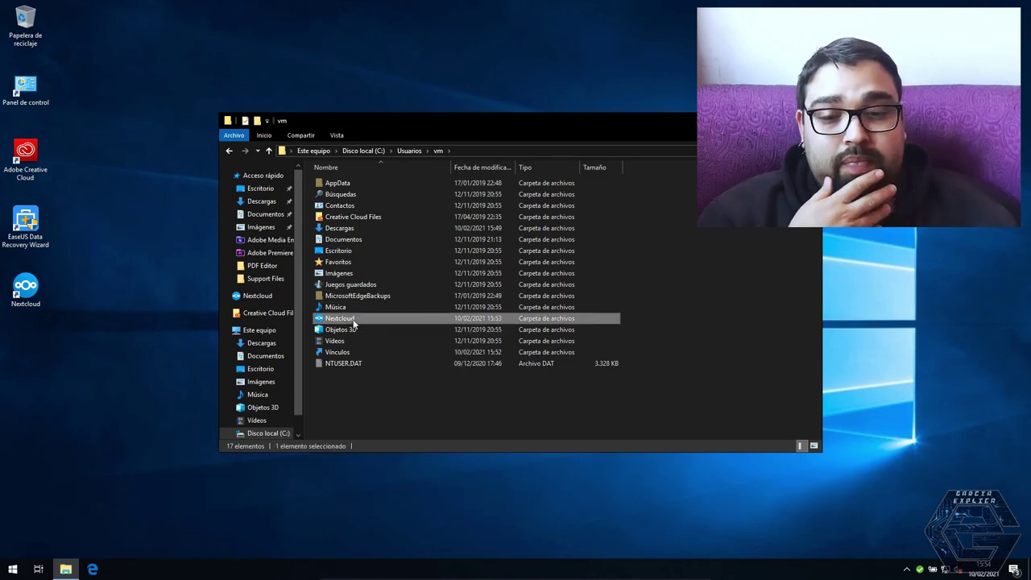
{"action": "double_click", "coordinate": [354, 320]}
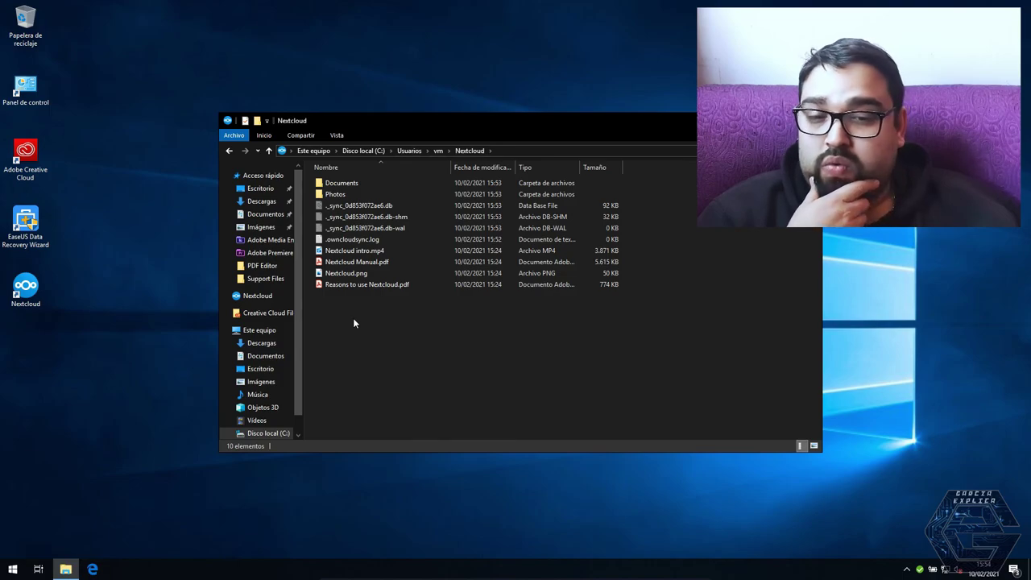
{"action": "left_click_drag", "start_coordinate": [409, 338], "coordinate": [372, 351]}
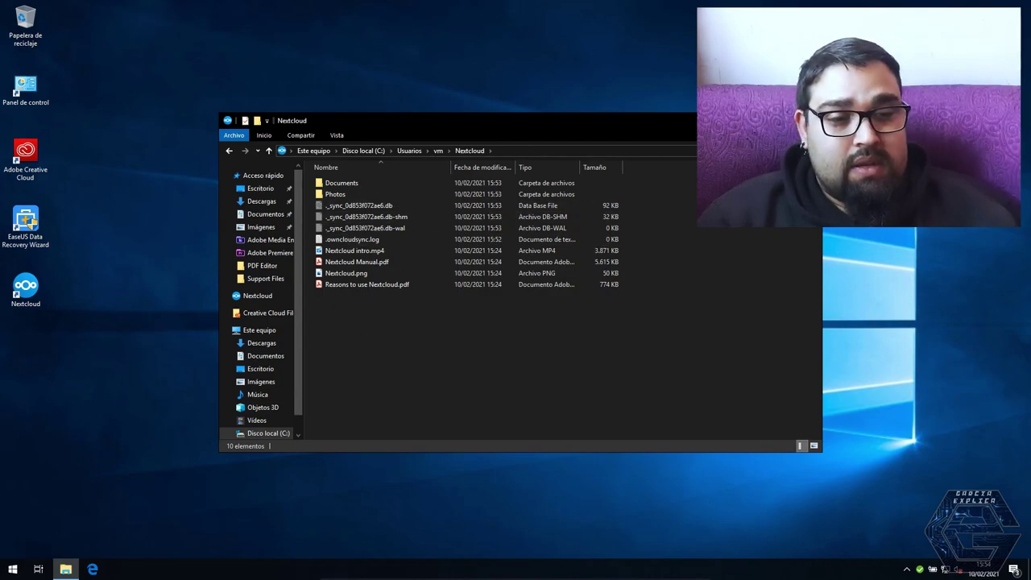
{"action": "key", "text": "alt+F4"}
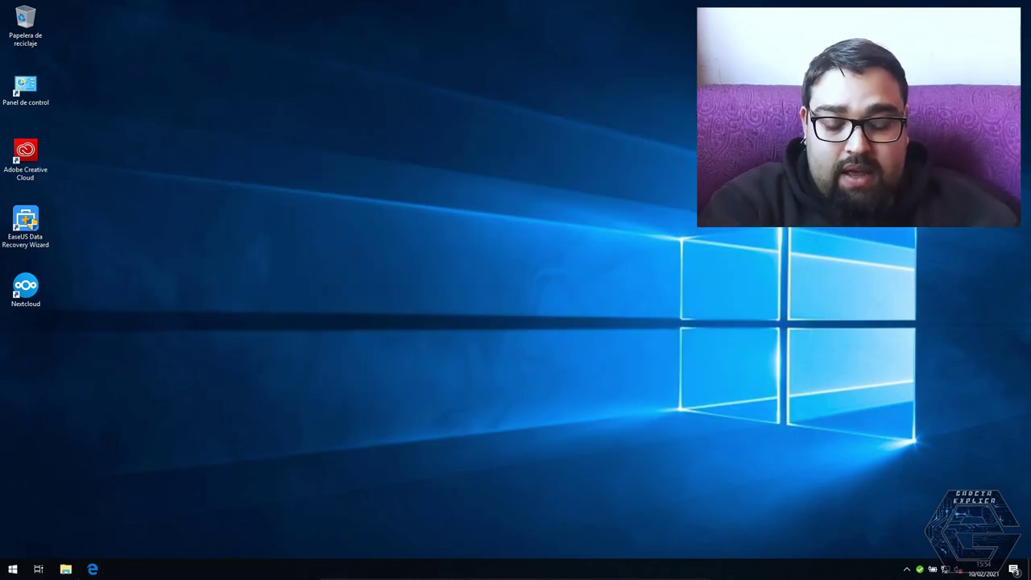
Exit Windows 10 full screen and wake the nextcloud VM console to its Ubuntu 20.04.2 login prompt
{"action": "key", "text": "ctrl+f"}
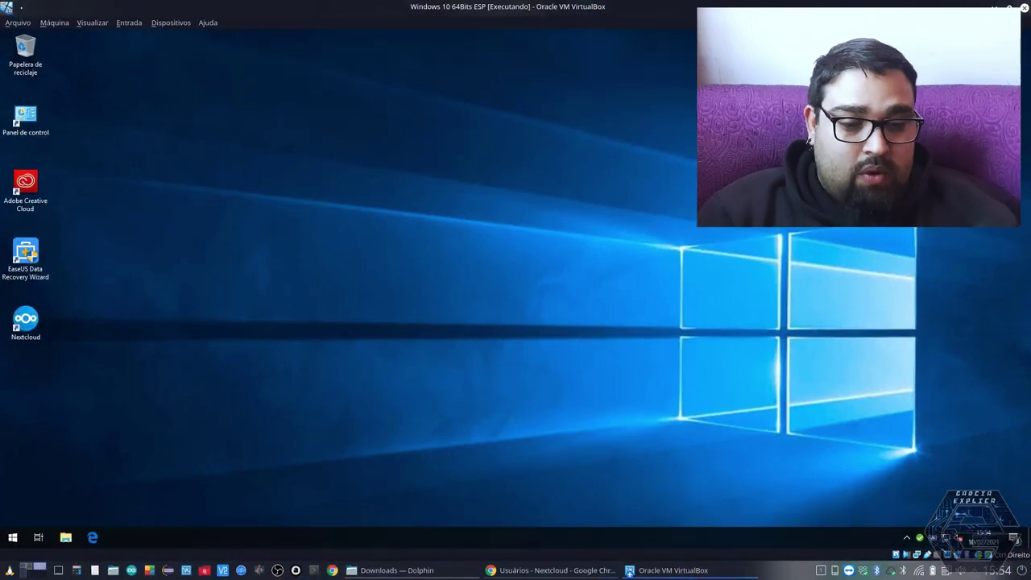
{"action": "left_click", "coordinate": [652, 570]}
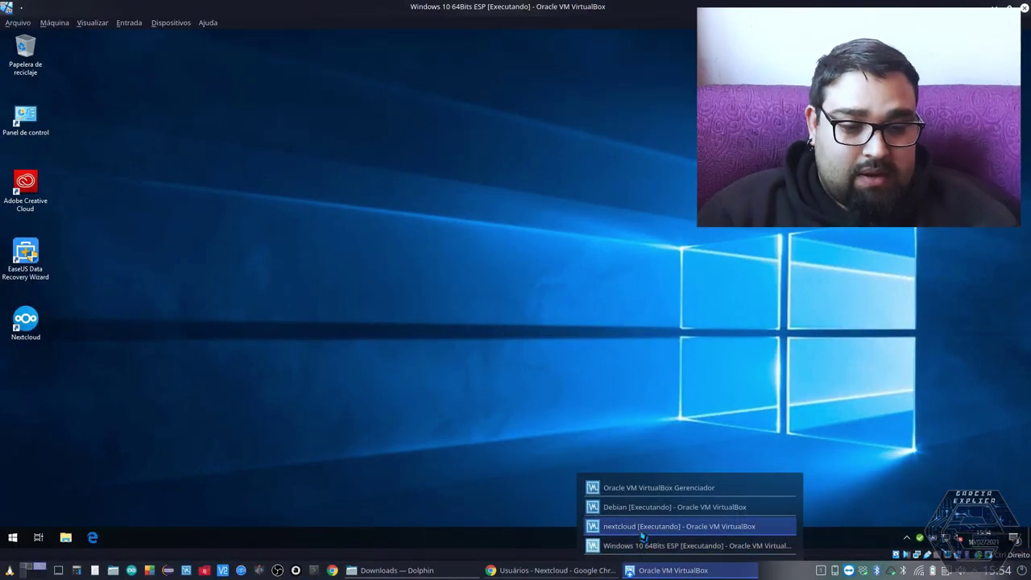
{"action": "left_click", "coordinate": [640, 533]}
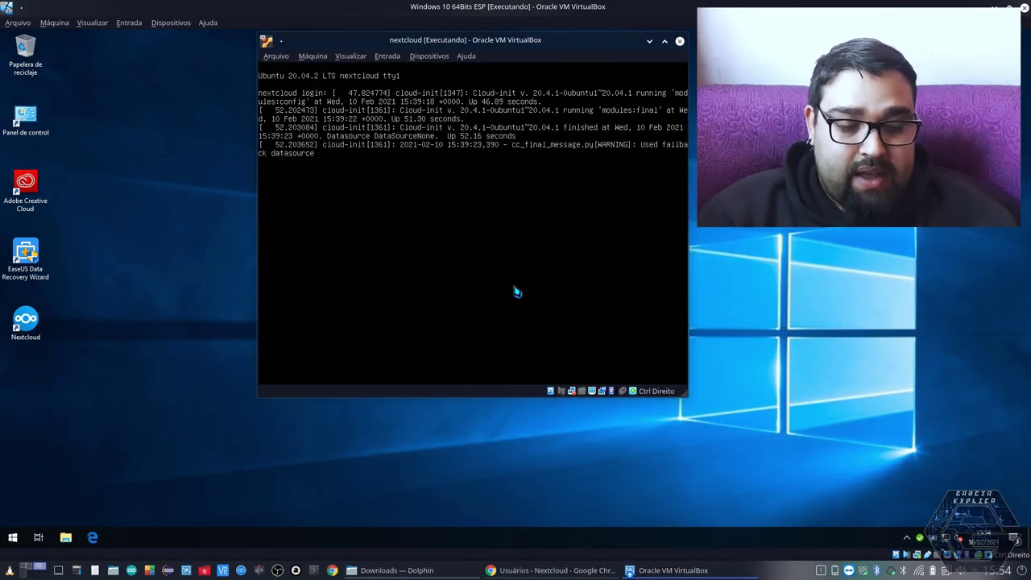
{"action": "key", "text": "Return"}
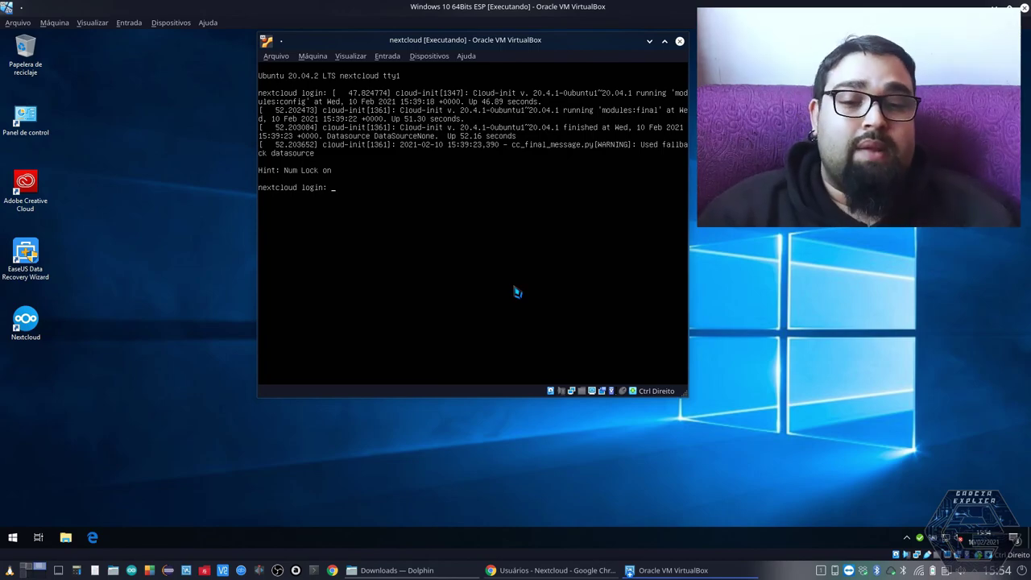
{"action": "key", "text": "Control_R"}
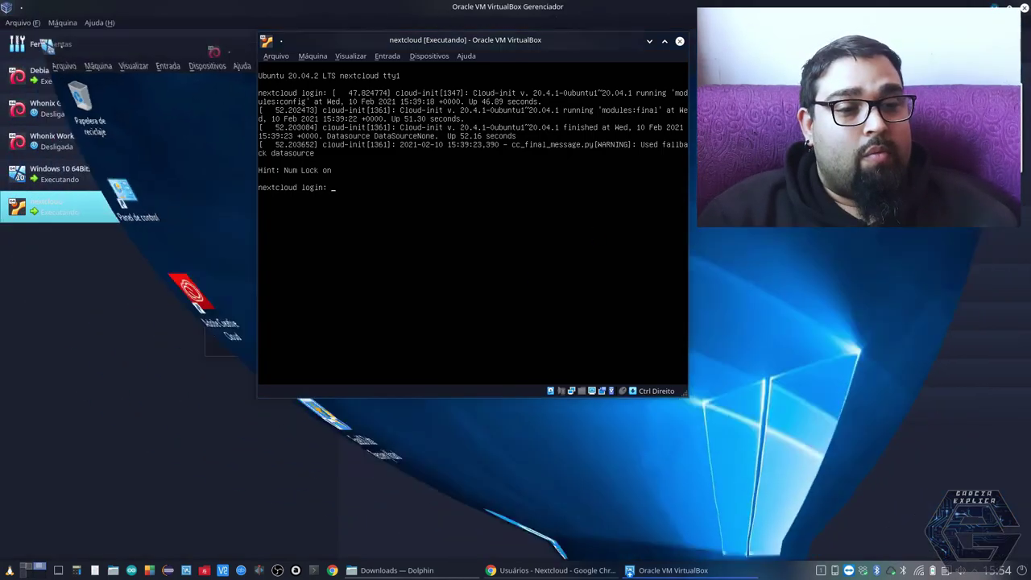